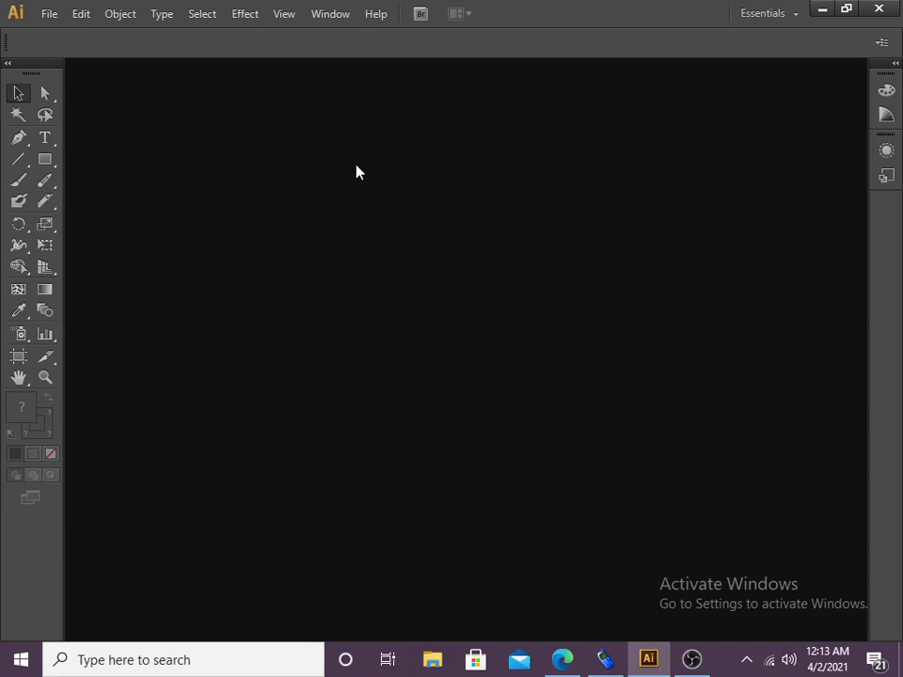
- Create a new 960 x 560 px web document named Typography
{"action": "key", "text": "ctrl+n"}
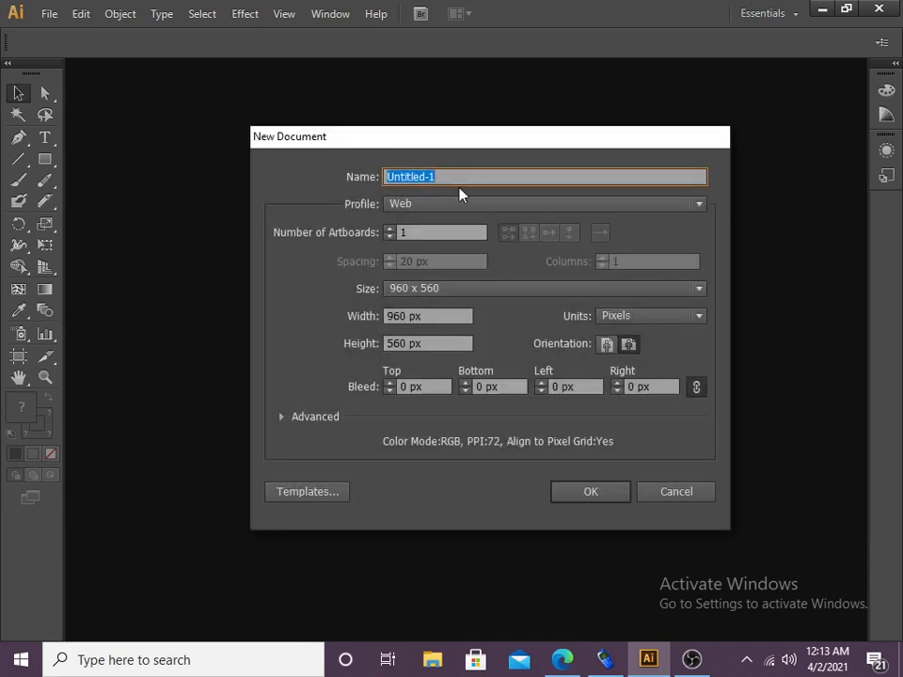
{"action": "key", "text": "BackSpace"}
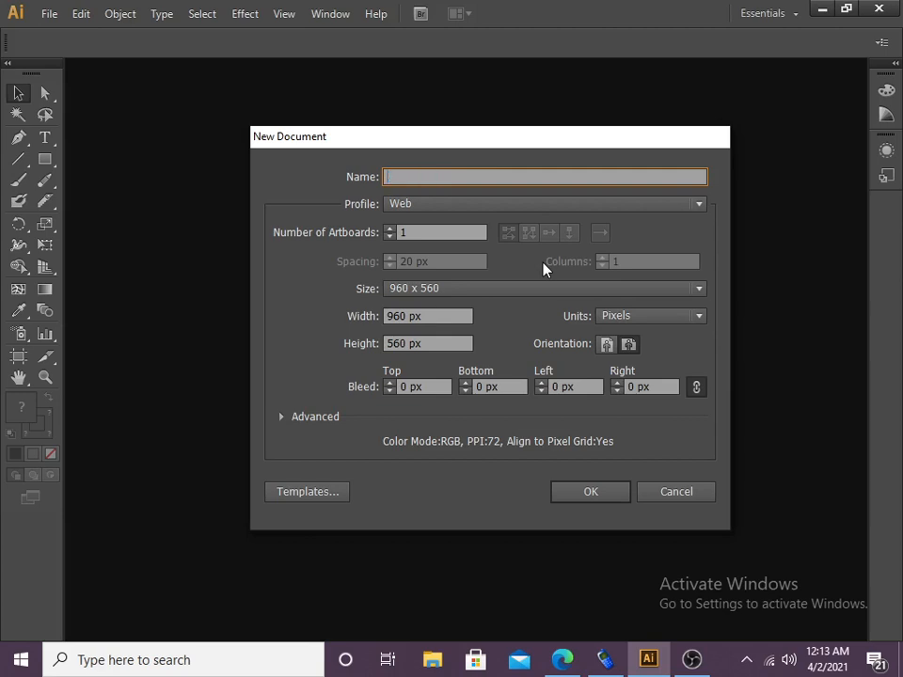
{"action": "type", "text": "Typographyt"}
{"action": "left_click", "coordinate": [593, 494]}
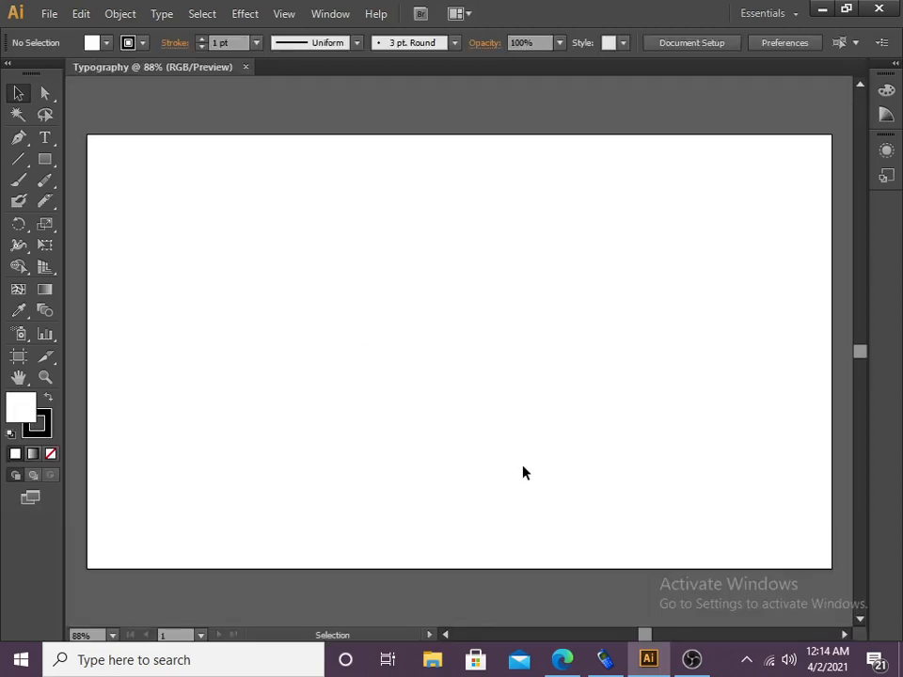
- Set the default stroke to none and the fill colour to black (000000)
{"action": "left_click", "coordinate": [47, 413]}
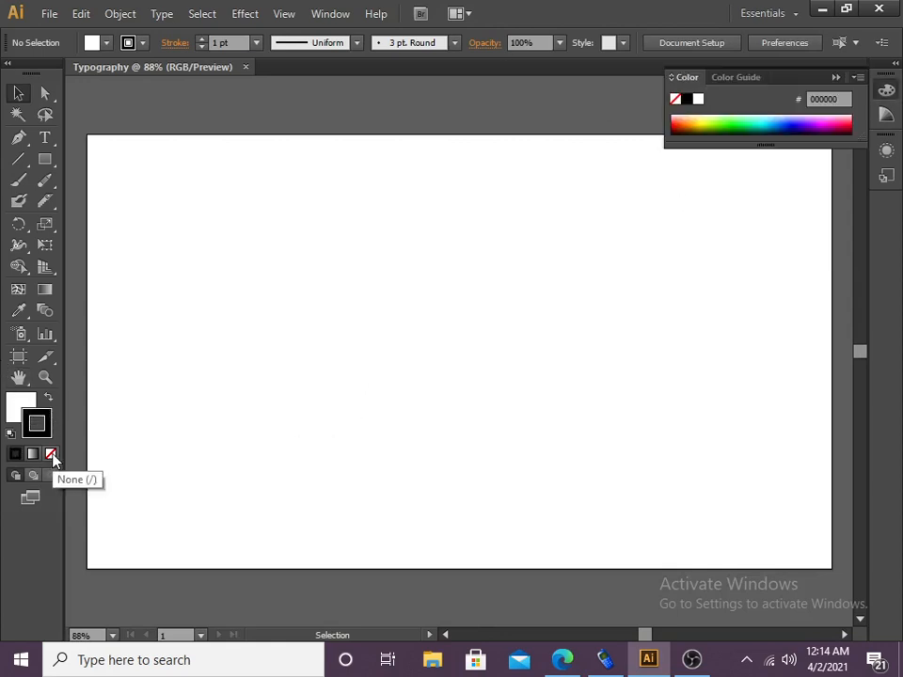
{"action": "left_click", "coordinate": [51, 453]}
{"action": "double_click", "coordinate": [17, 403]}
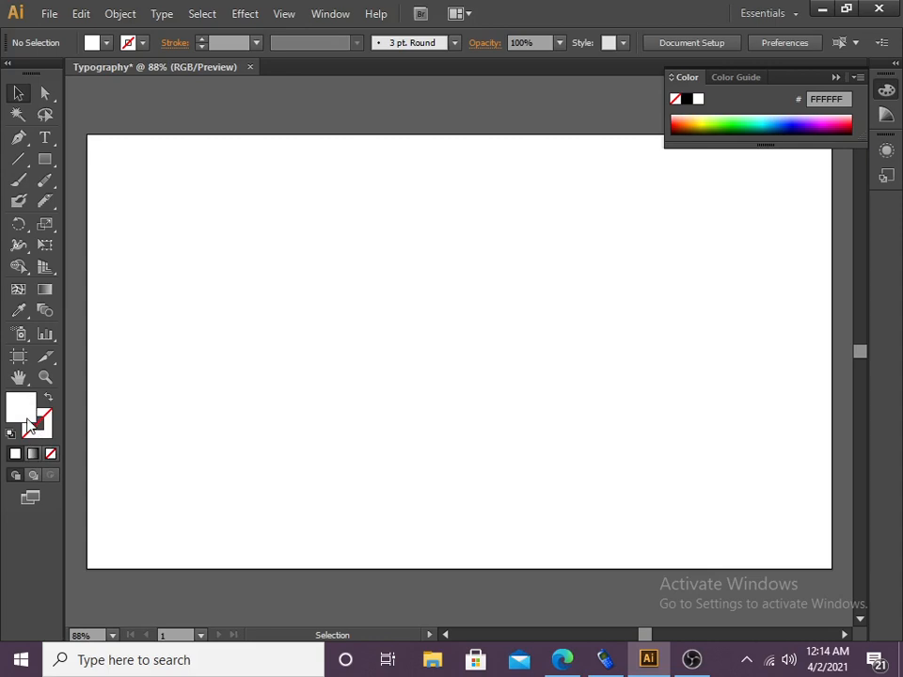
{"action": "left_click_drag", "start_coordinate": [428, 468], "coordinate": [500, 568]}
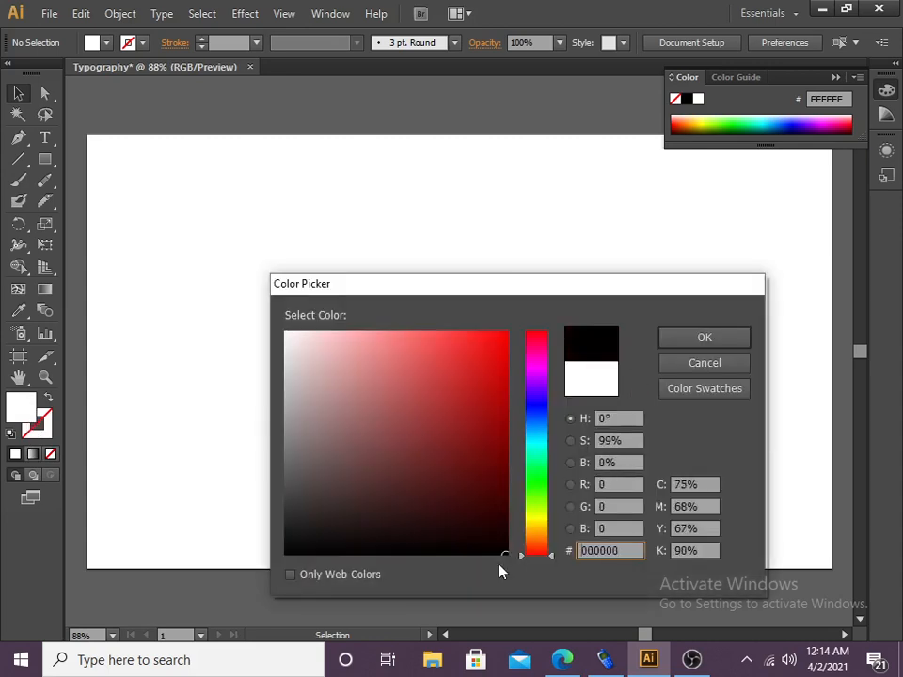
{"action": "left_click", "coordinate": [721, 344]}
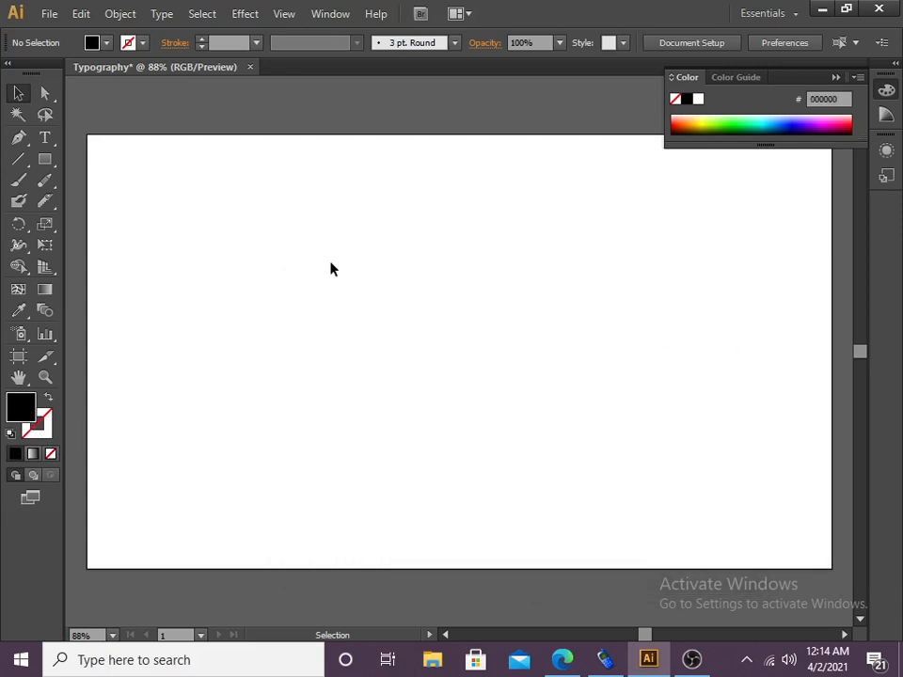
- Draw a large black circle mid-artboard and a small rounded rectangle overlapping its upper edge
{"action": "left_click", "coordinate": [45, 161]}
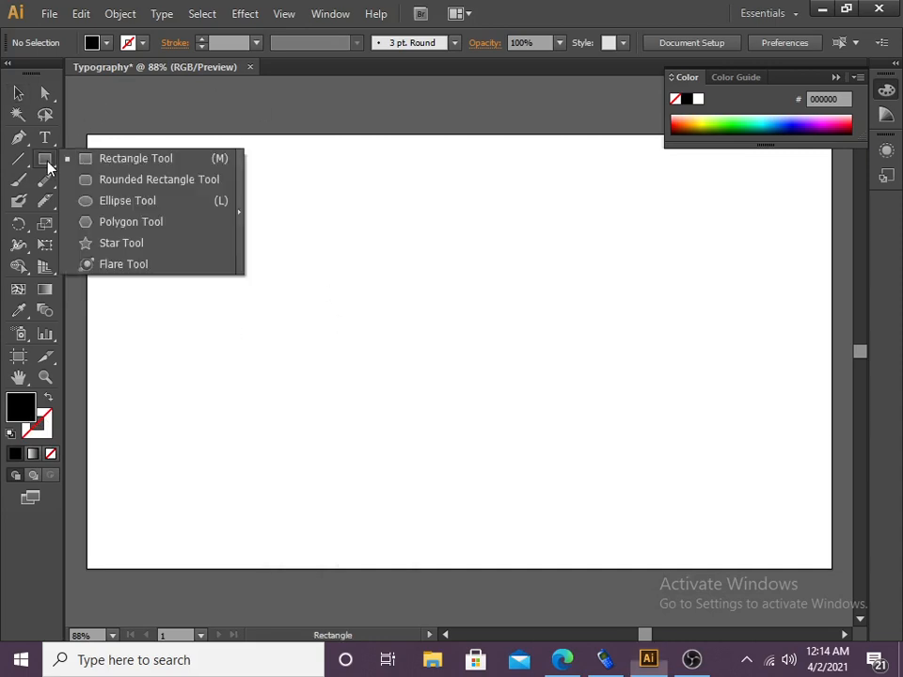
{"action": "left_click", "coordinate": [155, 201]}
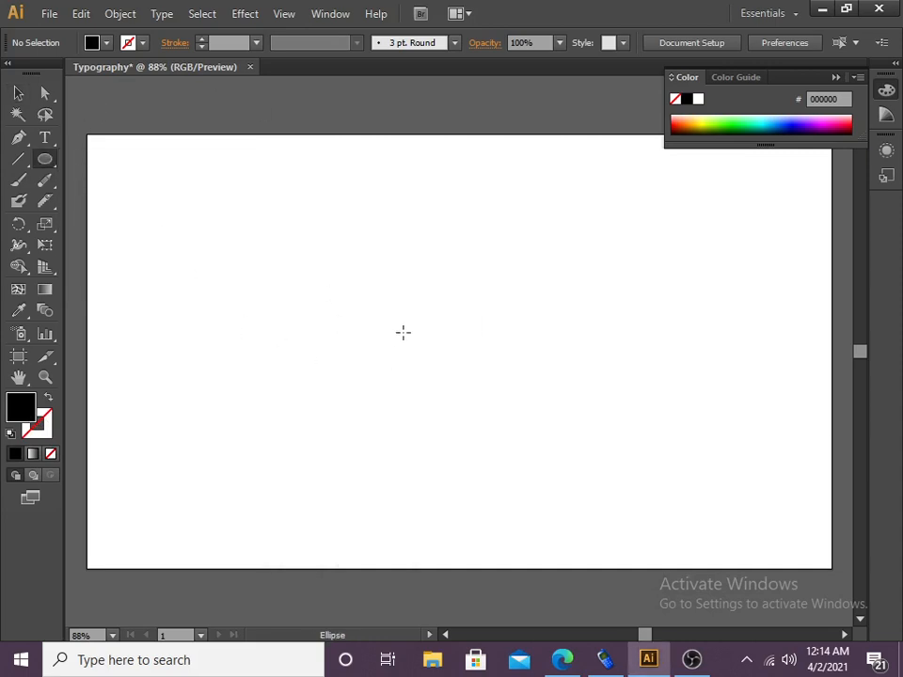
{"action": "left_click_drag", "start_coordinate": [353, 247], "coordinate": [495, 487]}
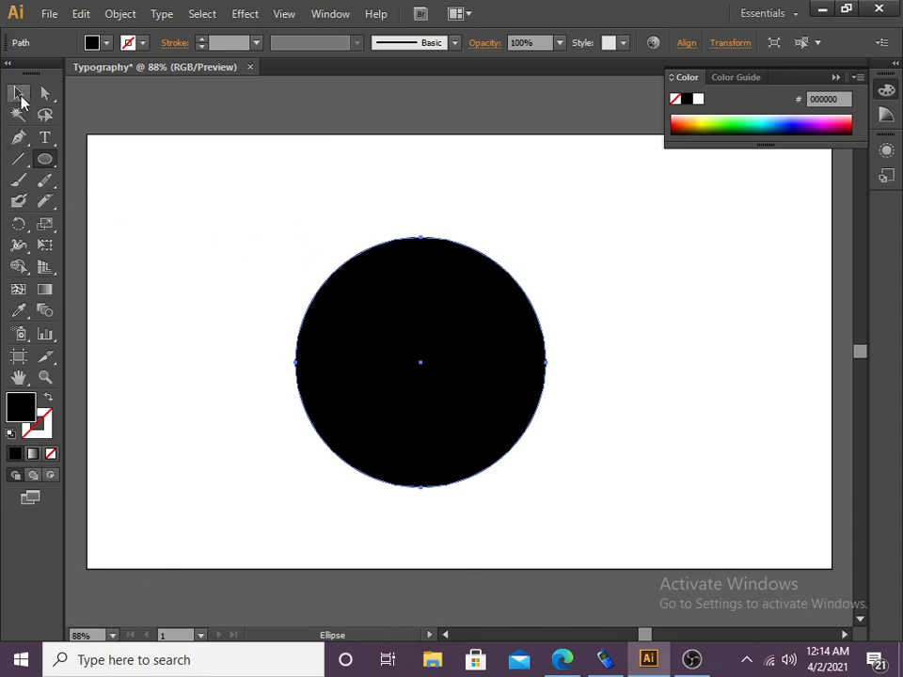
{"action": "left_click_drag", "start_coordinate": [45, 159], "coordinate": [143, 188]}
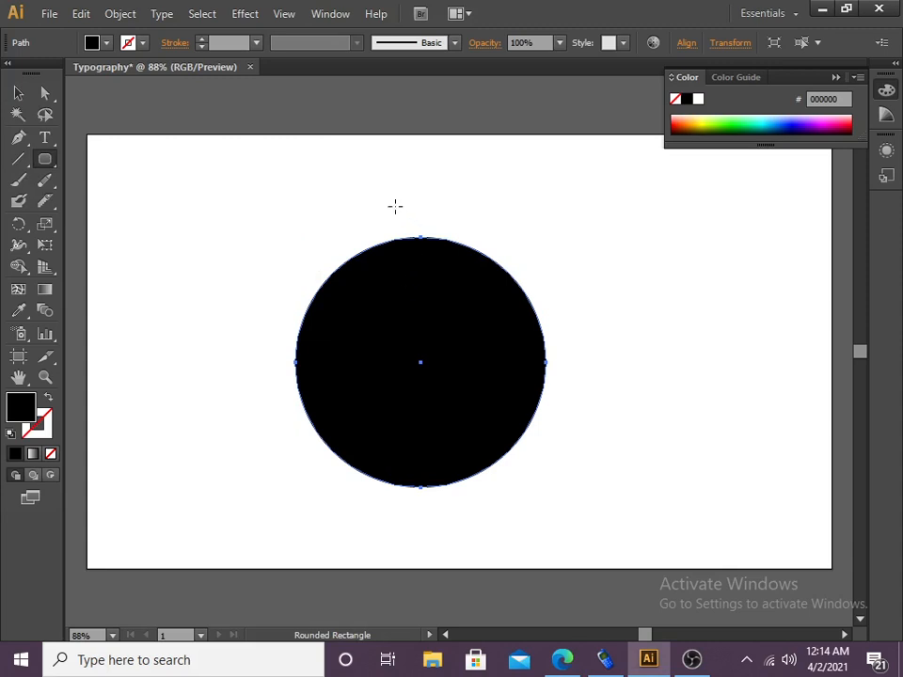
{"action": "left_click_drag", "start_coordinate": [391, 213], "coordinate": [458, 249]}
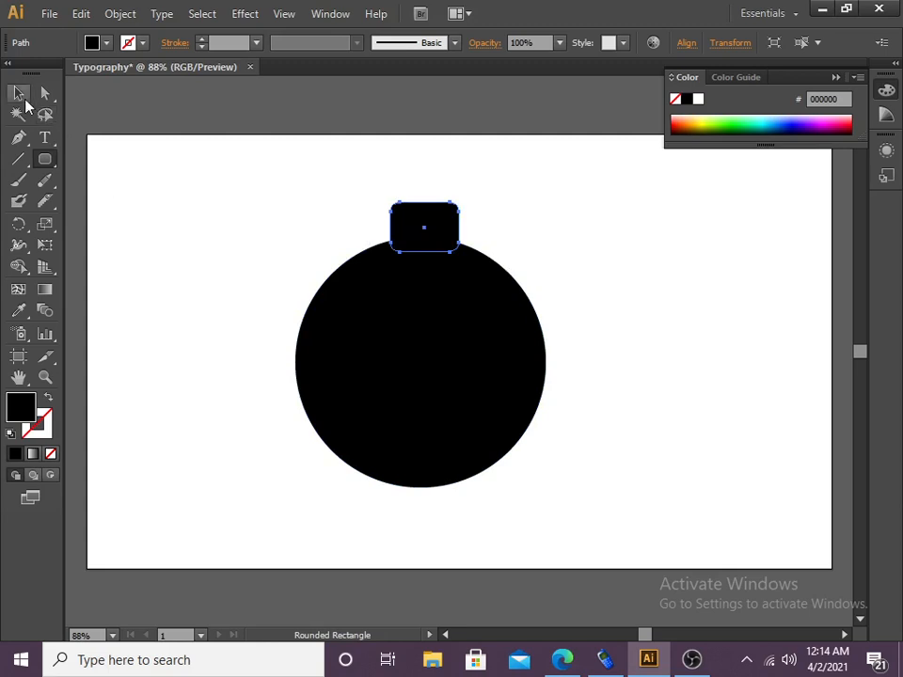
- Remove the overlap between the rounded rectangle and the circle with the Shape Builder tool
{"action": "left_click", "coordinate": [20, 93]}
{"action": "left_click_drag", "start_coordinate": [366, 214], "coordinate": [449, 283]}
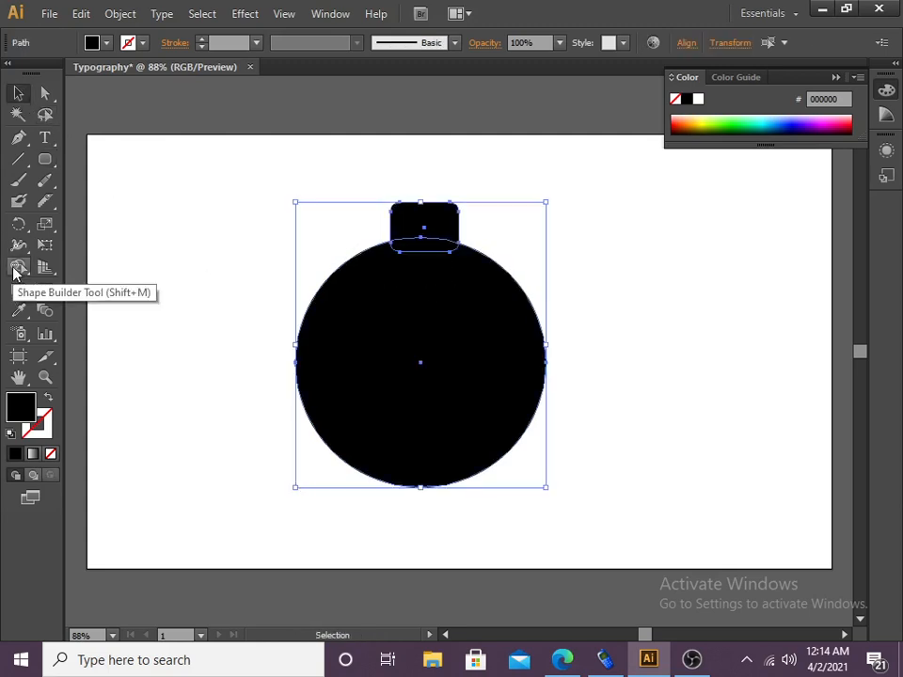
{"action": "left_click", "coordinate": [17, 268]}
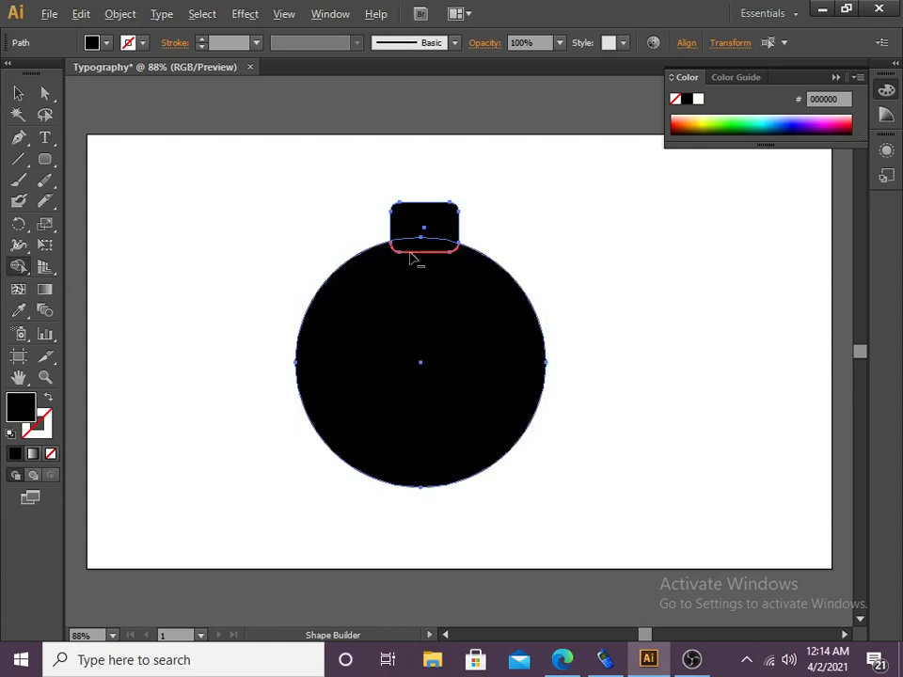
{"action": "left_click", "coordinate": [414, 246], "text": "alt"}
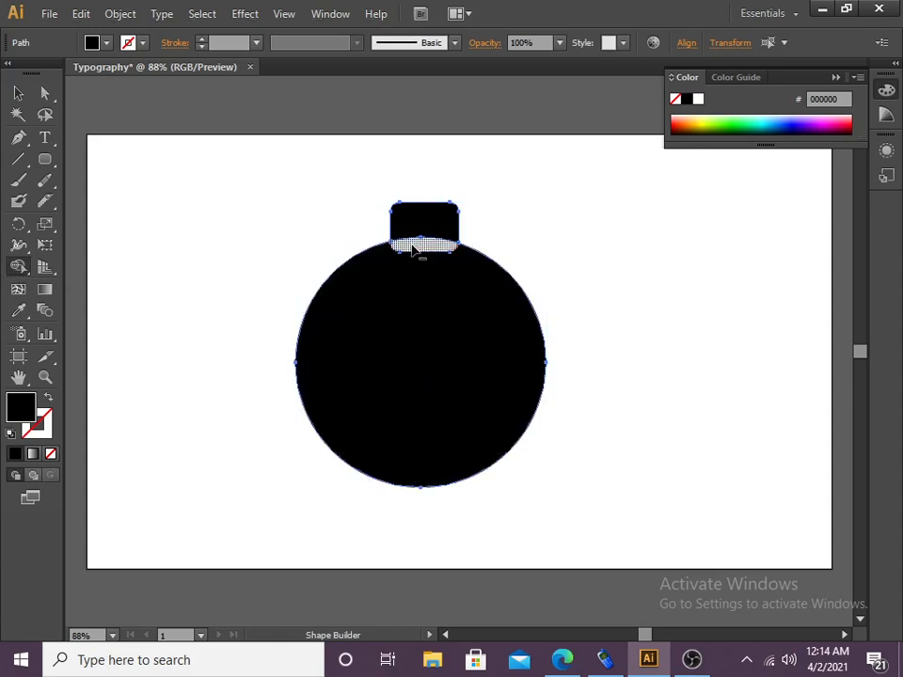
{"action": "left_click", "coordinate": [20, 95]}
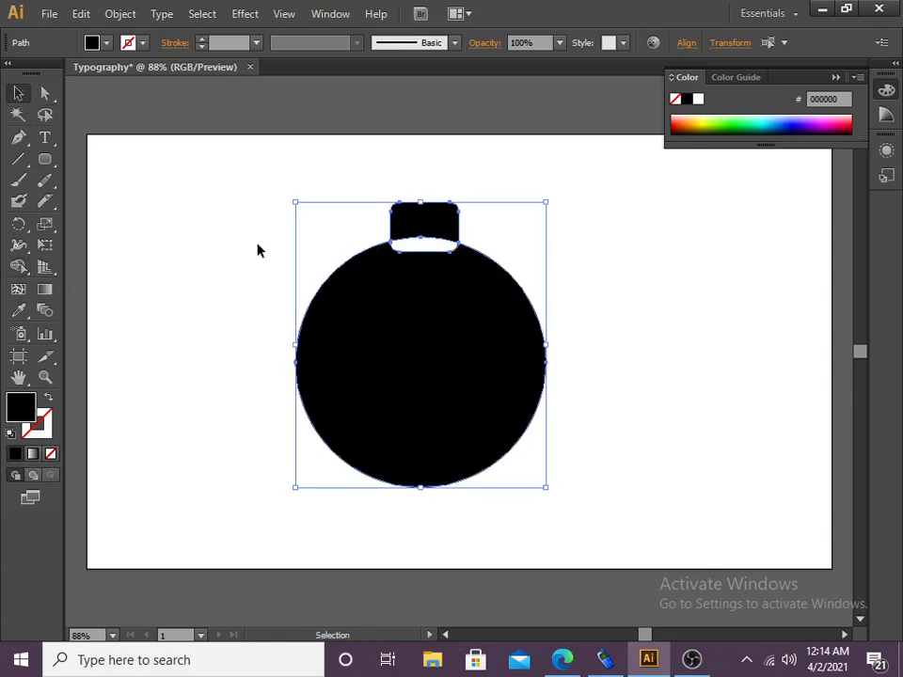
- Nudge the cap shape slightly upward, away from the large circle
{"action": "left_click", "coordinate": [258, 250]}
{"action": "left_click", "coordinate": [429, 242]}
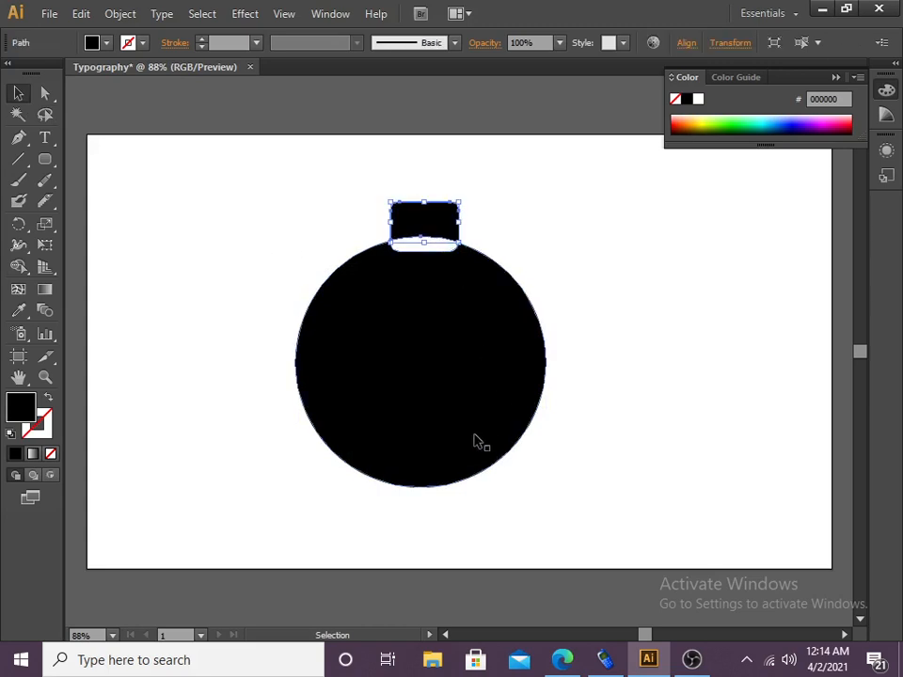
{"action": "left_click", "coordinate": [321, 156]}
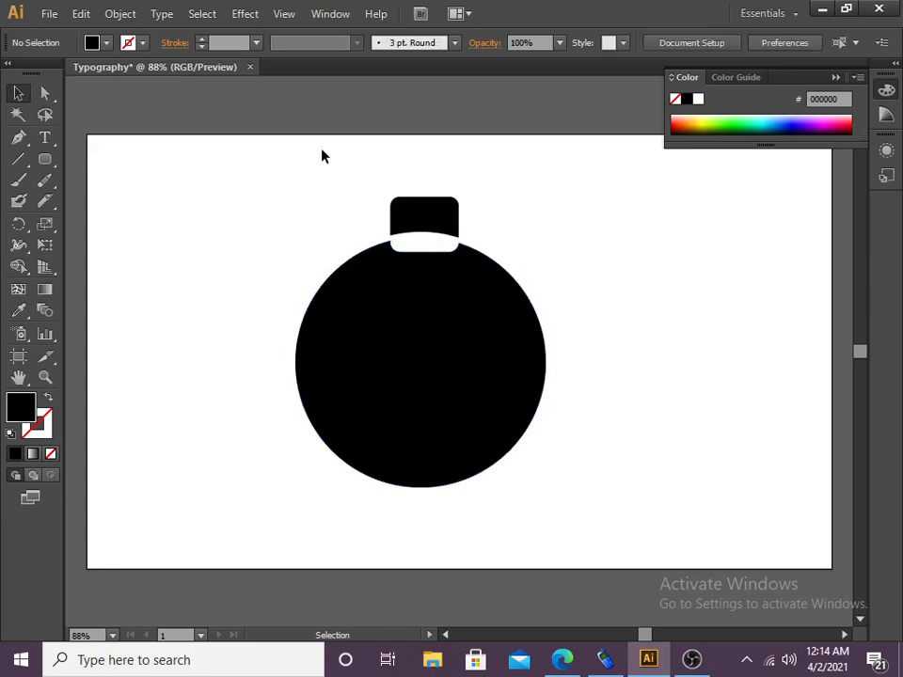
- Draw a small circle overlapping the cap's upper edge and swap its fill and stroke to make a black outline
{"action": "left_click", "coordinate": [45, 159]}
{"action": "left_click", "coordinate": [128, 201]}
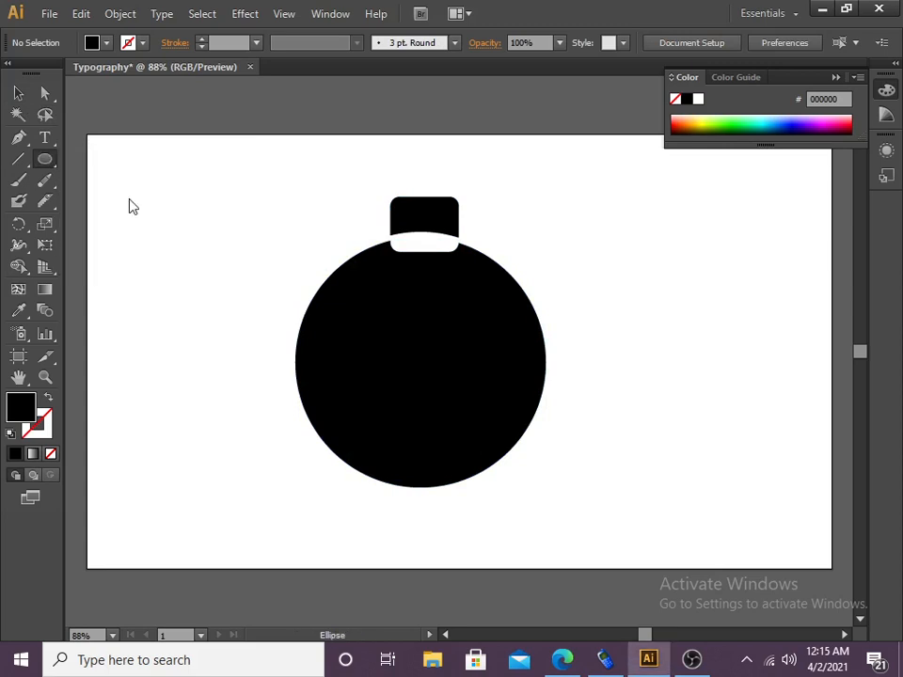
{"action": "left_click_drag", "start_coordinate": [396, 155], "coordinate": [435, 208]}
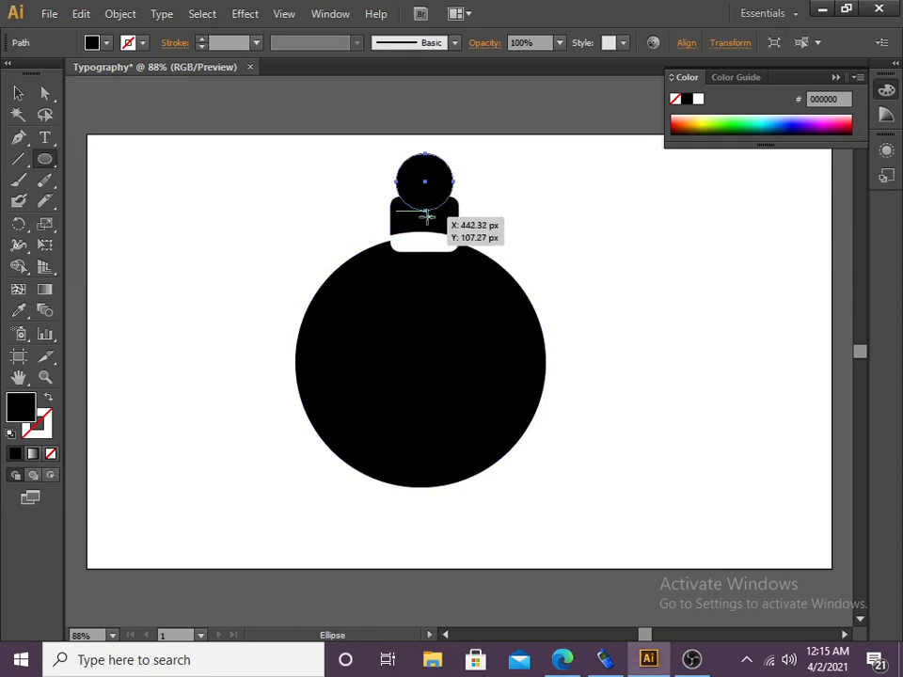
{"action": "left_click", "coordinate": [47, 397]}
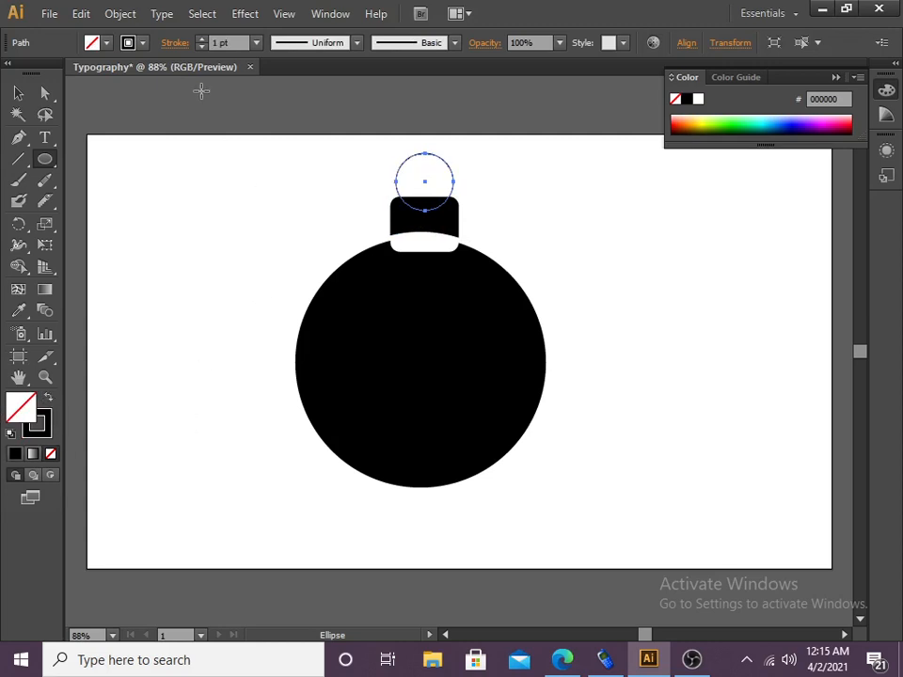
- Thicken the small ring's stroke weight to 9 pt and deselect it
{"action": "left_click", "coordinate": [201, 40]}
{"action": "left_click", "coordinate": [201, 39]}
{"action": "left_click", "coordinate": [201, 39]}
{"action": "left_click", "coordinate": [201, 40]}
{"action": "left_click", "coordinate": [201, 40]}
{"action": "left_click", "coordinate": [201, 40]}
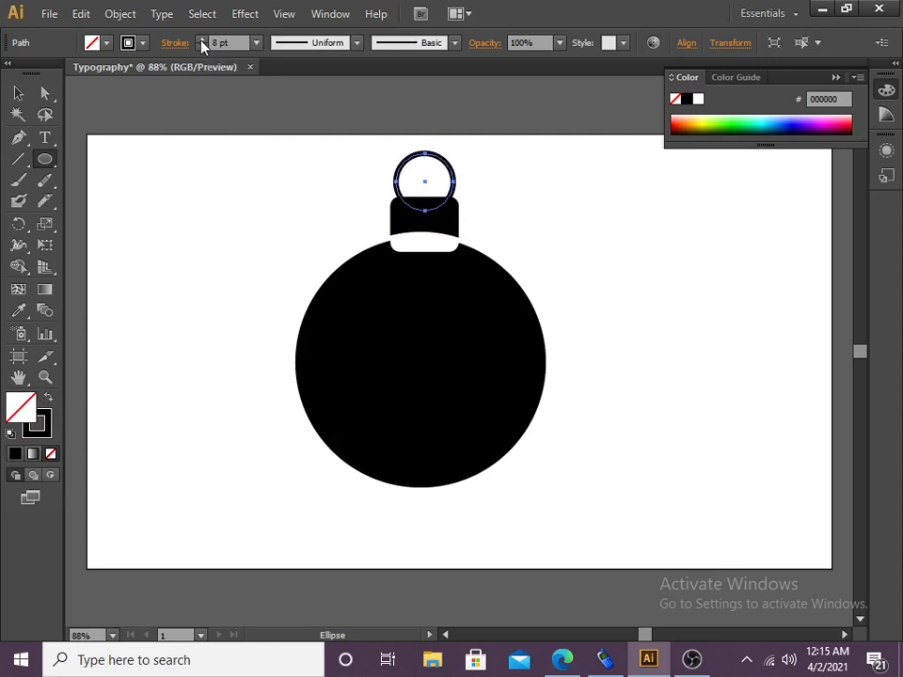
{"action": "left_click", "coordinate": [201, 40]}
{"action": "left_click", "coordinate": [201, 40]}
{"action": "left_click", "coordinate": [19, 94]}
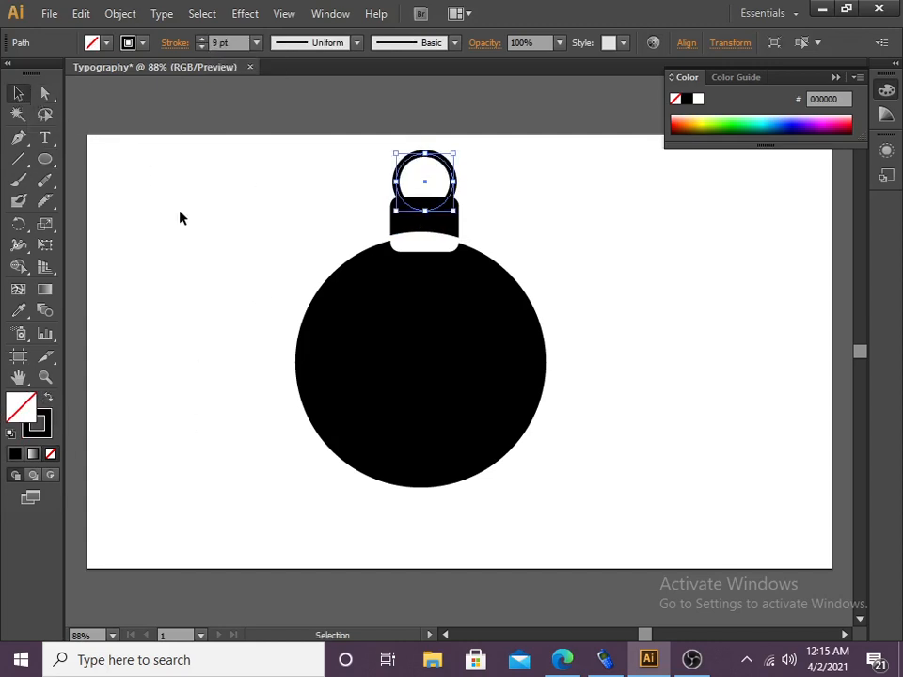
{"action": "left_click", "coordinate": [268, 203]}
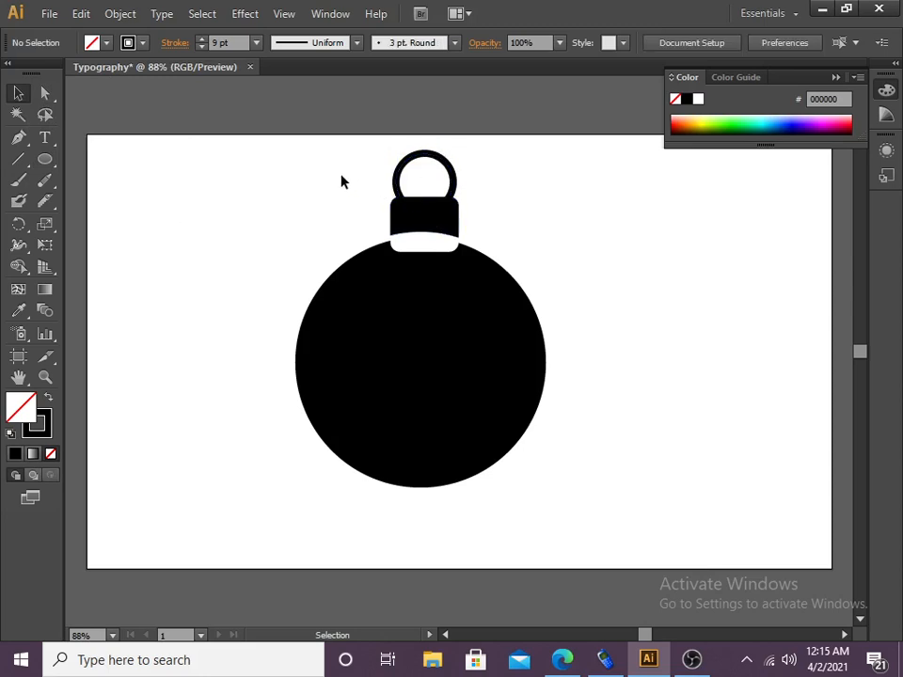
- Shift the ring and cap off-centre and align them with the large circle using Horizontal Align Center
{"action": "left_click_drag", "start_coordinate": [453, 183], "coordinate": [388, 214]}
{"action": "left_click_drag", "start_coordinate": [254, 178], "coordinate": [504, 423]}
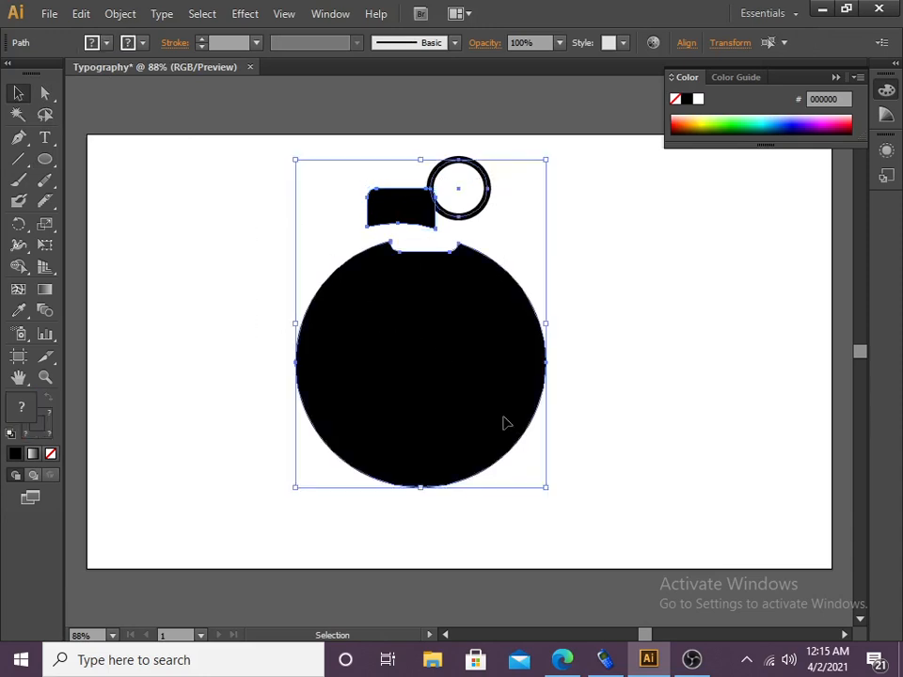
{"action": "left_click", "coordinate": [686, 43]}
{"action": "left_click", "coordinate": [544, 89]}
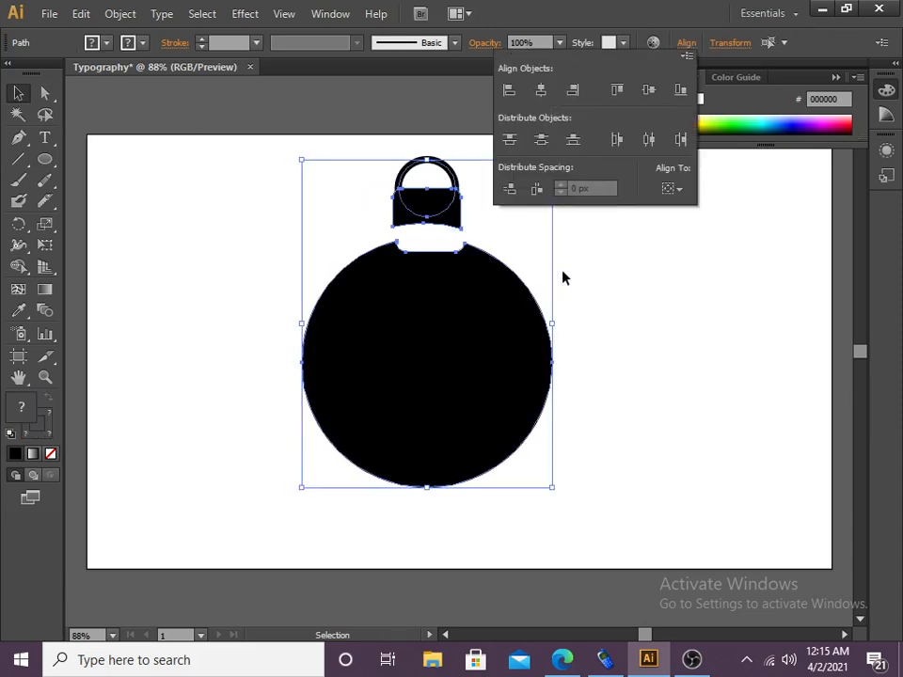
- Move the ring and cap down together, closer to the large circle
{"action": "left_click", "coordinate": [465, 212]}
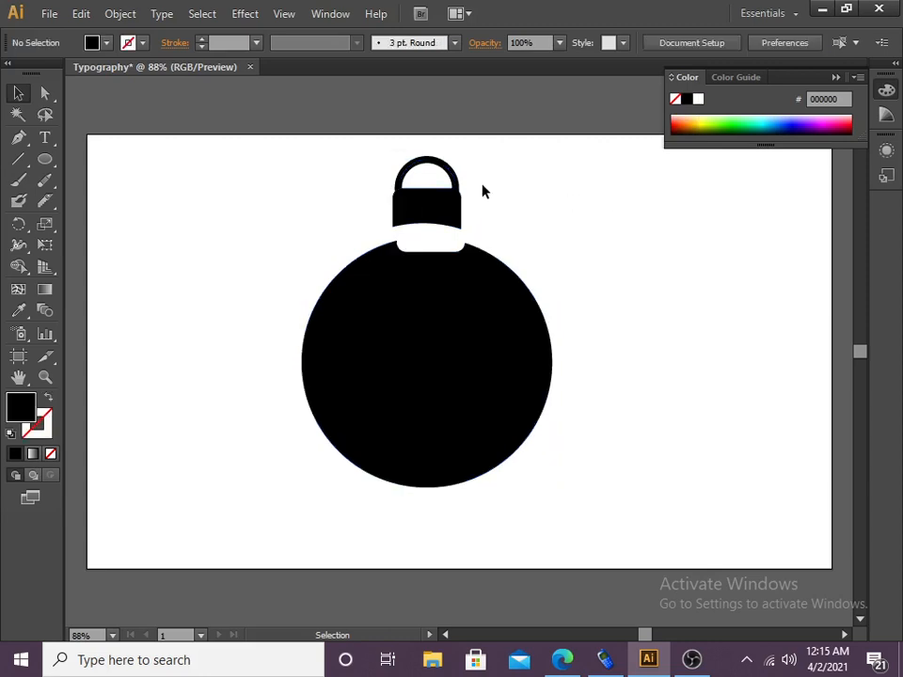
{"action": "left_click_drag", "start_coordinate": [487, 175], "coordinate": [438, 223]}
{"action": "left_click", "coordinate": [314, 217]}
- Try Vertical Align Center on the ring, cap and large circle, and undo it
{"action": "left_click_drag", "start_coordinate": [247, 179], "coordinate": [513, 430]}
{"action": "left_click", "coordinate": [685, 42]}
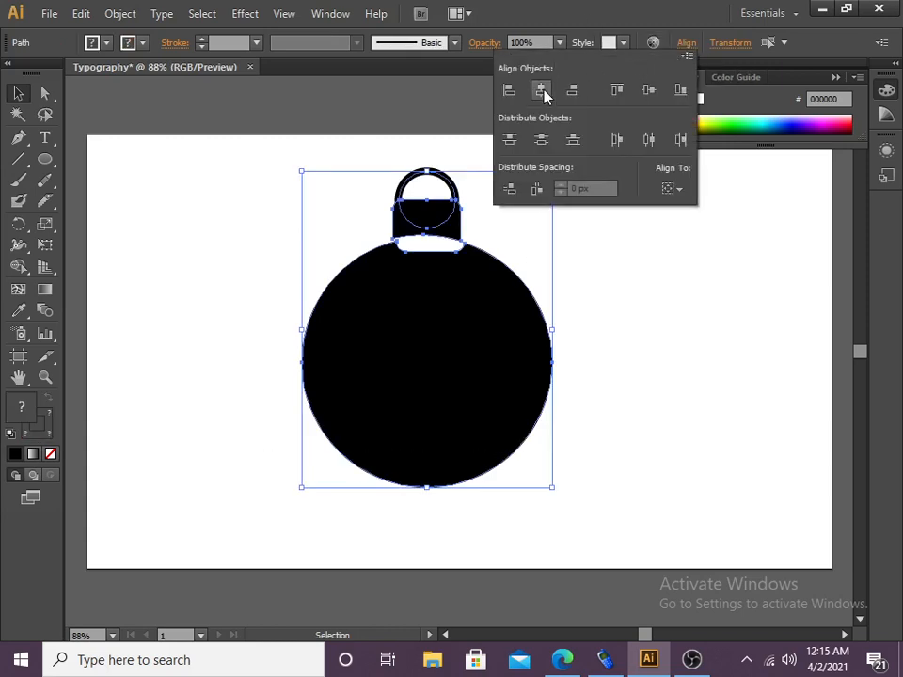
{"action": "left_click", "coordinate": [651, 91]}
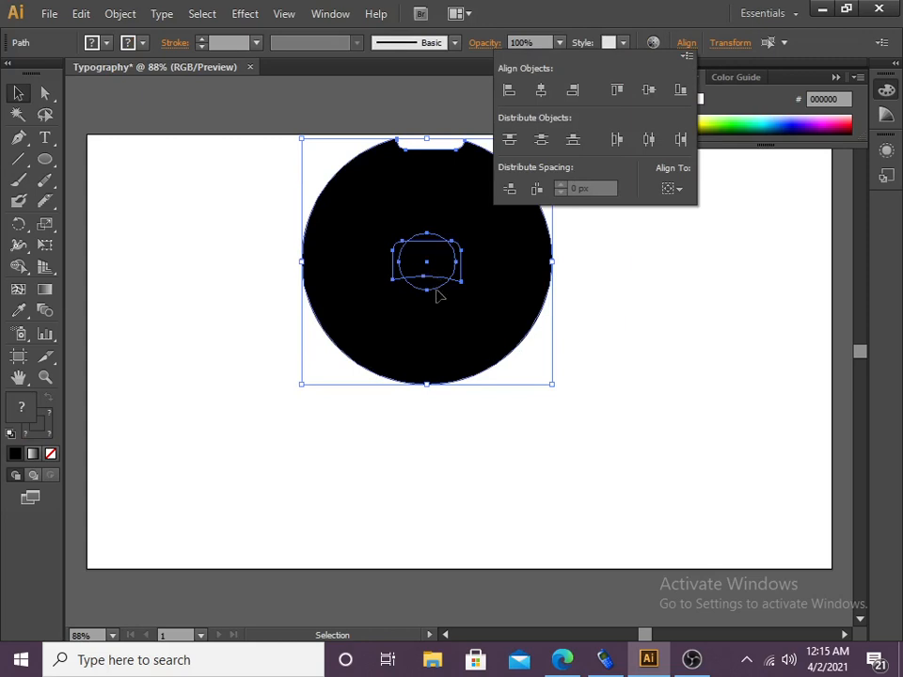
{"action": "key", "text": "a"}
{"action": "key", "text": "v"}
{"action": "key", "text": "ctrl+z"}
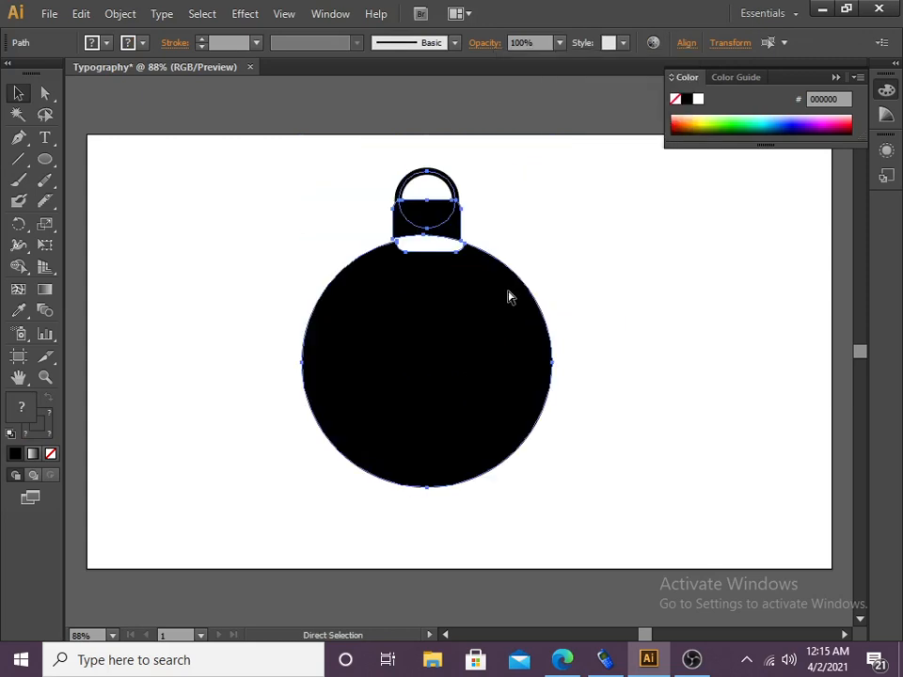
- Try the horizontal right, center and left alignments on the ring, cap and large circle together
{"action": "left_click", "coordinate": [476, 240]}
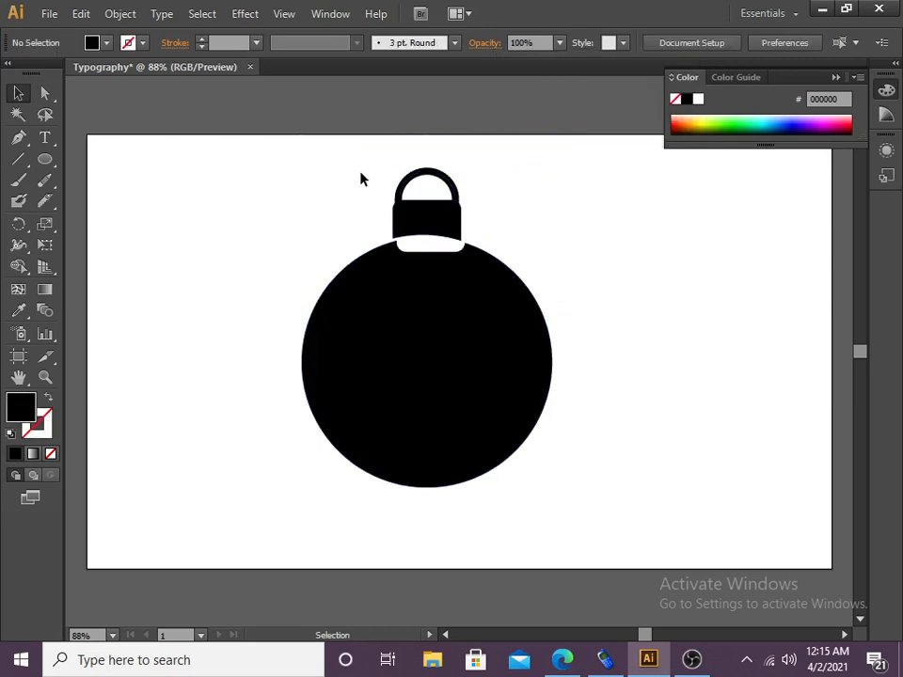
{"action": "left_click_drag", "start_coordinate": [361, 174], "coordinate": [480, 266]}
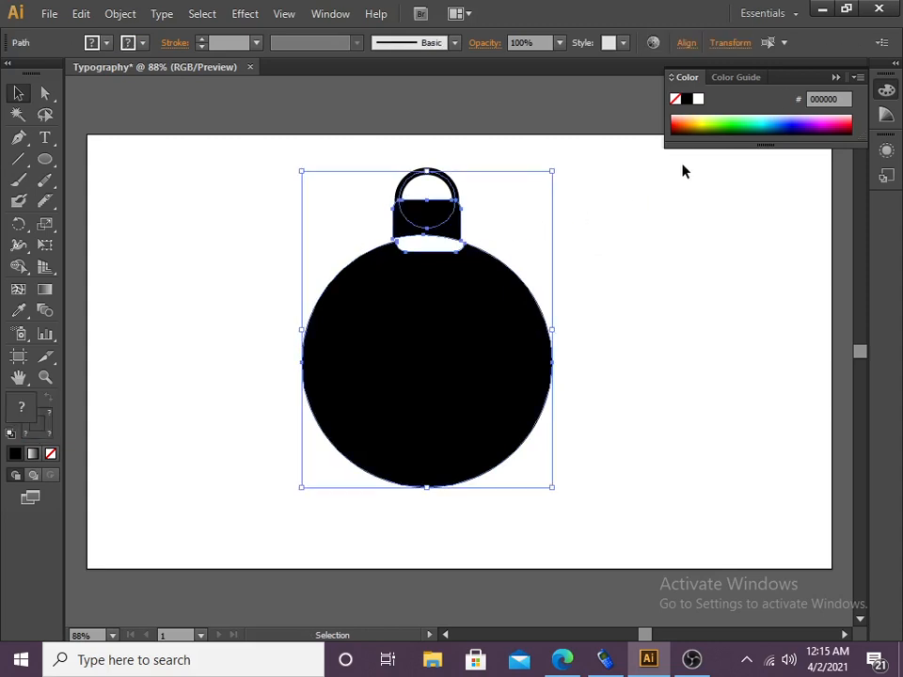
{"action": "left_click", "coordinate": [686, 44]}
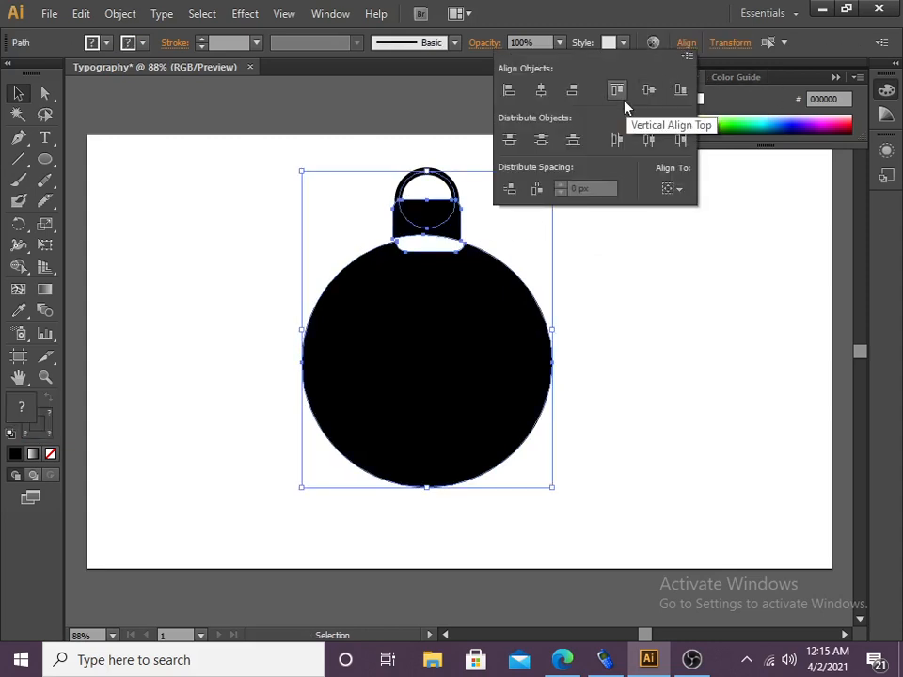
{"action": "left_click", "coordinate": [579, 97]}
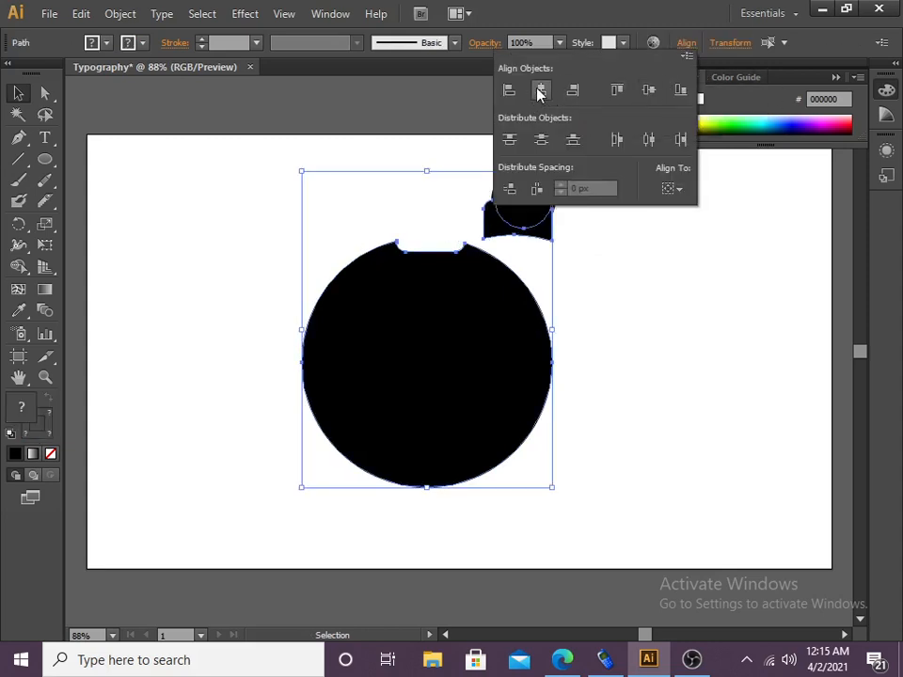
{"action": "left_click", "coordinate": [540, 91]}
{"action": "left_click", "coordinate": [510, 94]}
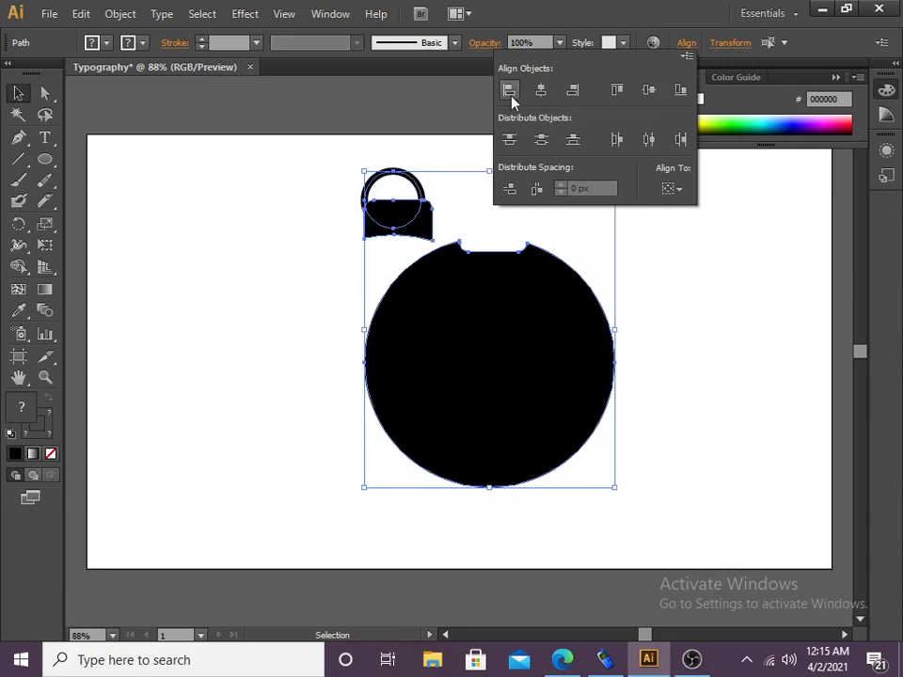
{"action": "left_click", "coordinate": [540, 94]}
{"action": "left_click", "coordinate": [607, 352]}
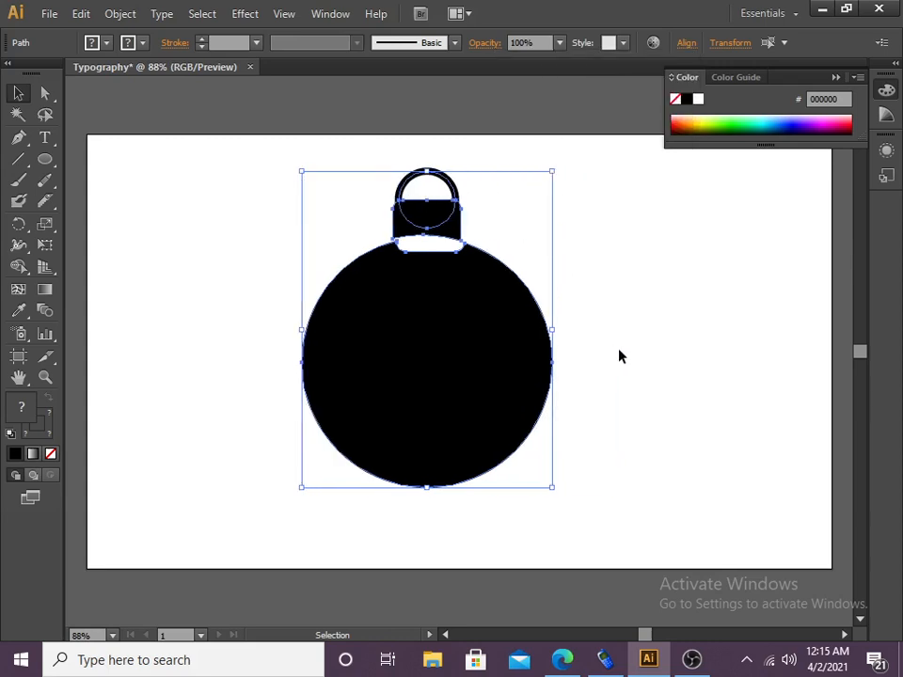
{"action": "left_click", "coordinate": [625, 282]}
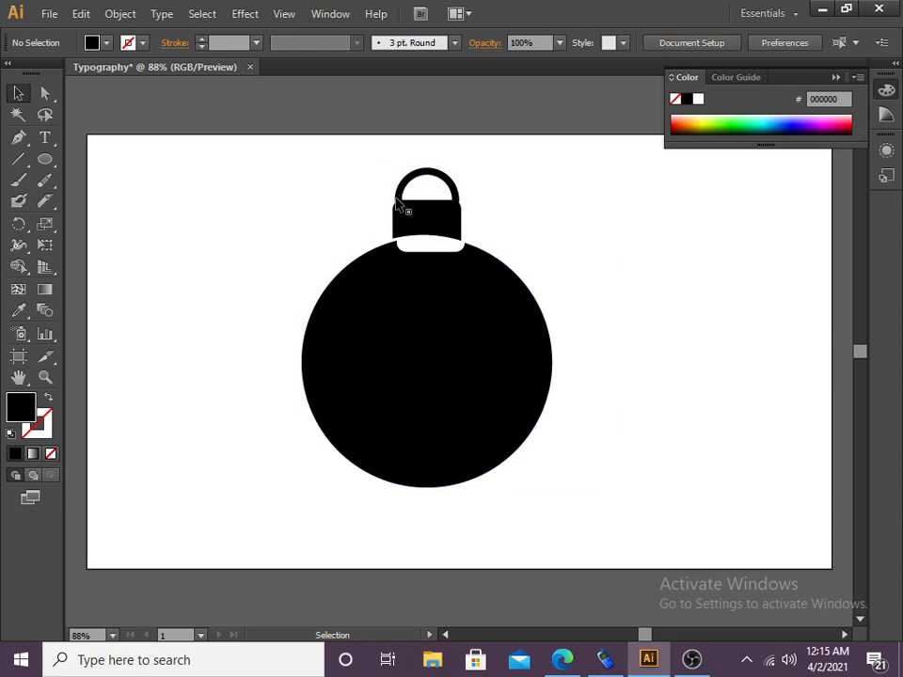
- Nudge the ring and cap together slightly to the right, in line with the notch in the large circle
{"action": "left_click_drag", "start_coordinate": [356, 160], "coordinate": [454, 233]}
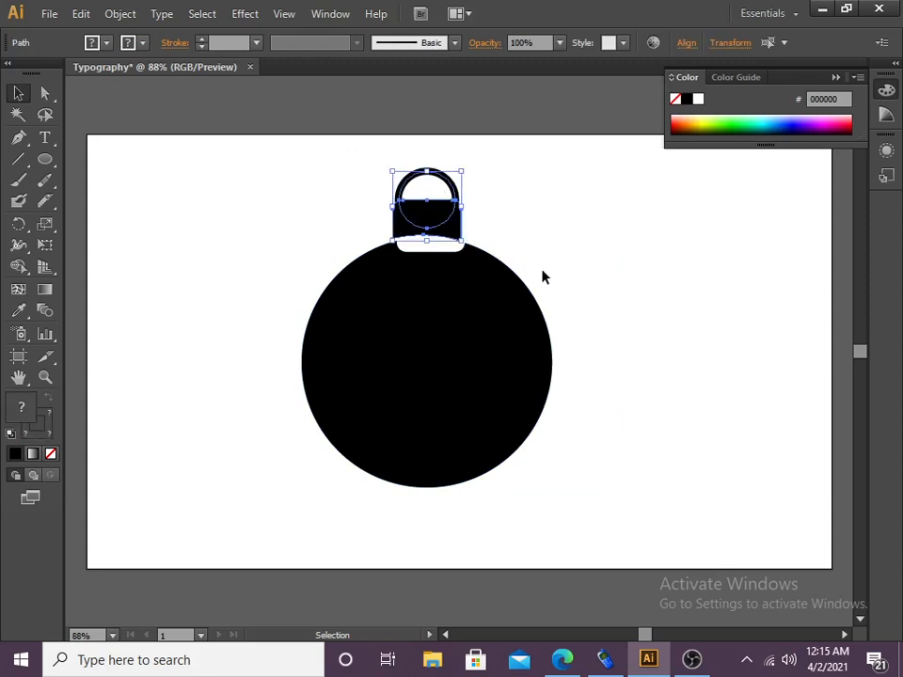
{"action": "left_click", "coordinate": [635, 407]}
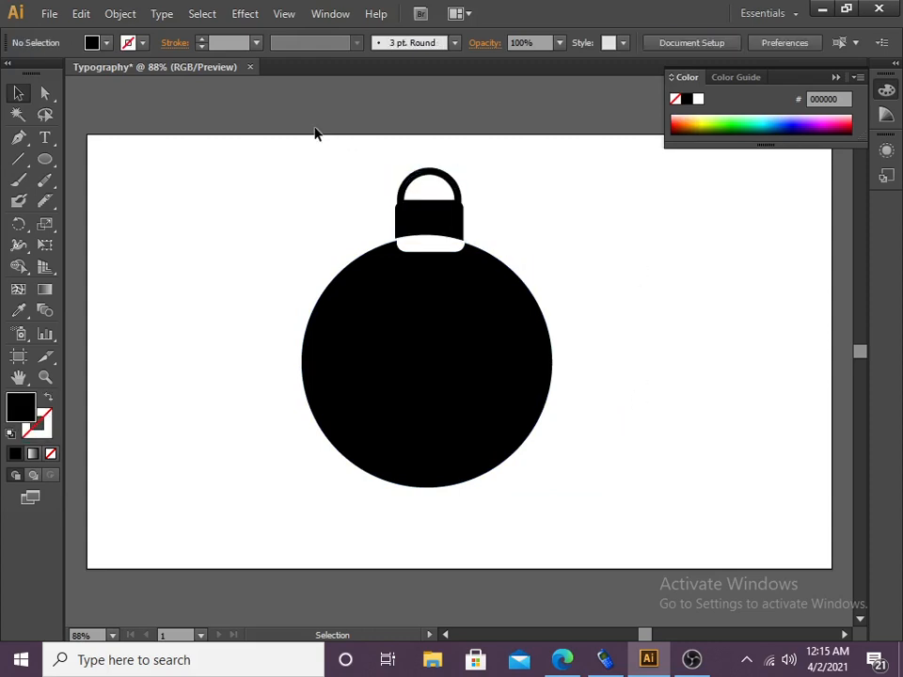
{"action": "left_click_drag", "start_coordinate": [315, 133], "coordinate": [482, 206]}
{"action": "left_click", "coordinate": [639, 383]}
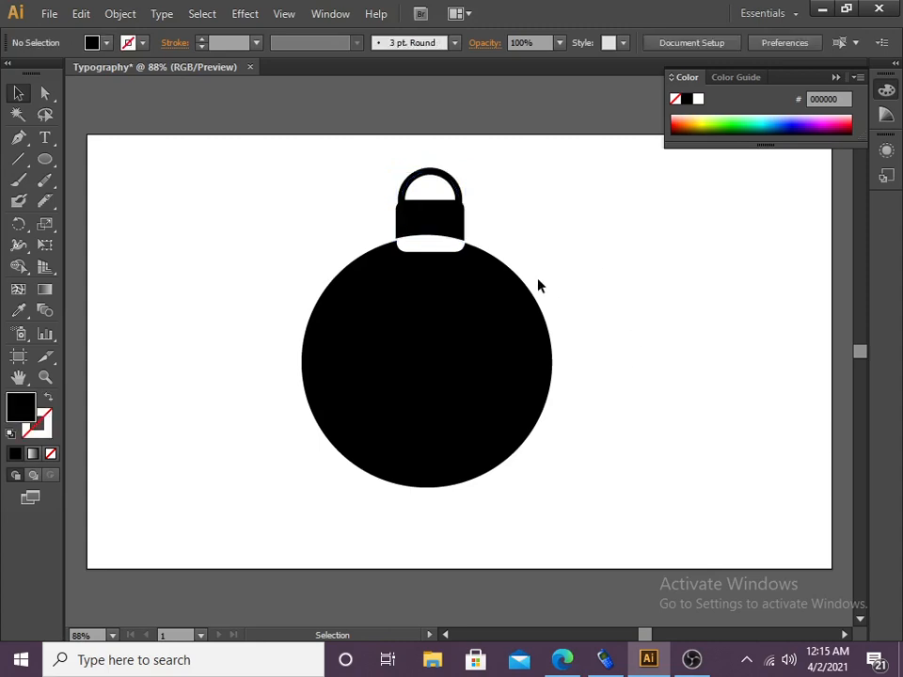
- Rotate the whole ornament slightly clockwise so its ring and cap tilt to the right, and deselect it
{"action": "left_click_drag", "start_coordinate": [582, 194], "coordinate": [483, 478]}
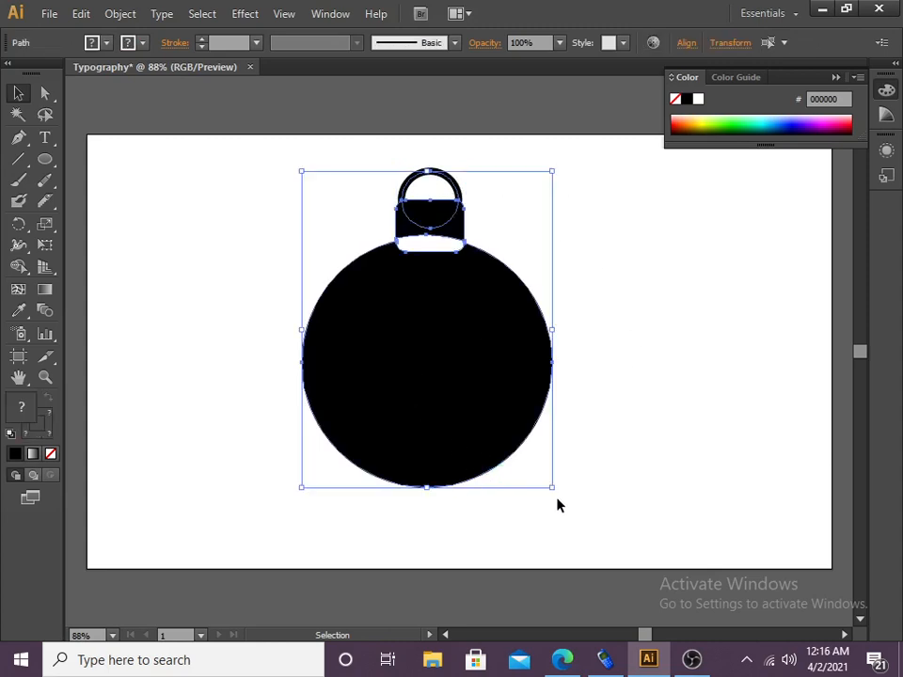
{"action": "left_click_drag", "start_coordinate": [558, 496], "coordinate": [494, 532]}
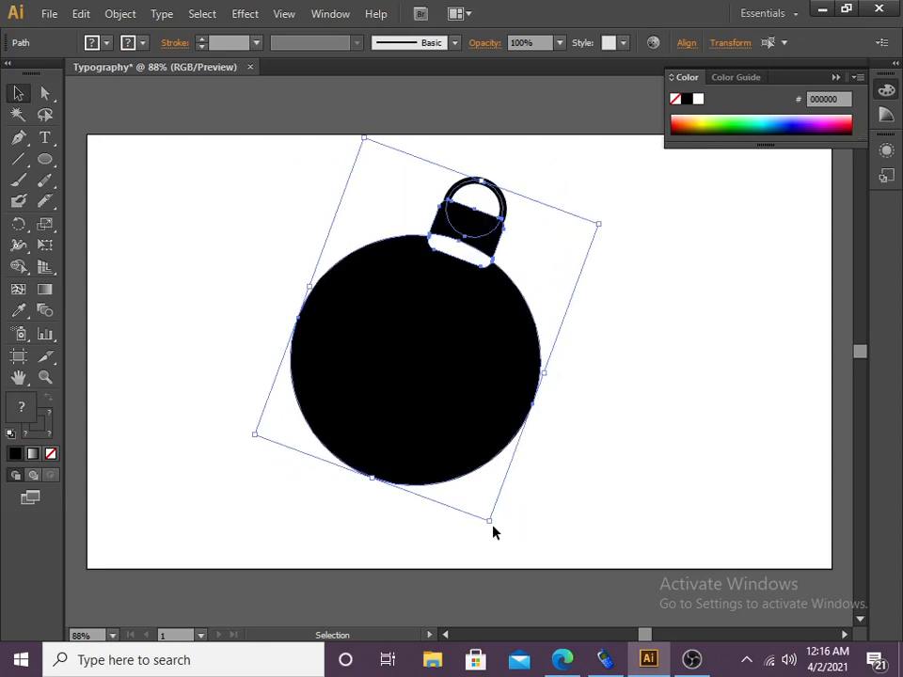
{"action": "left_click", "coordinate": [685, 446]}
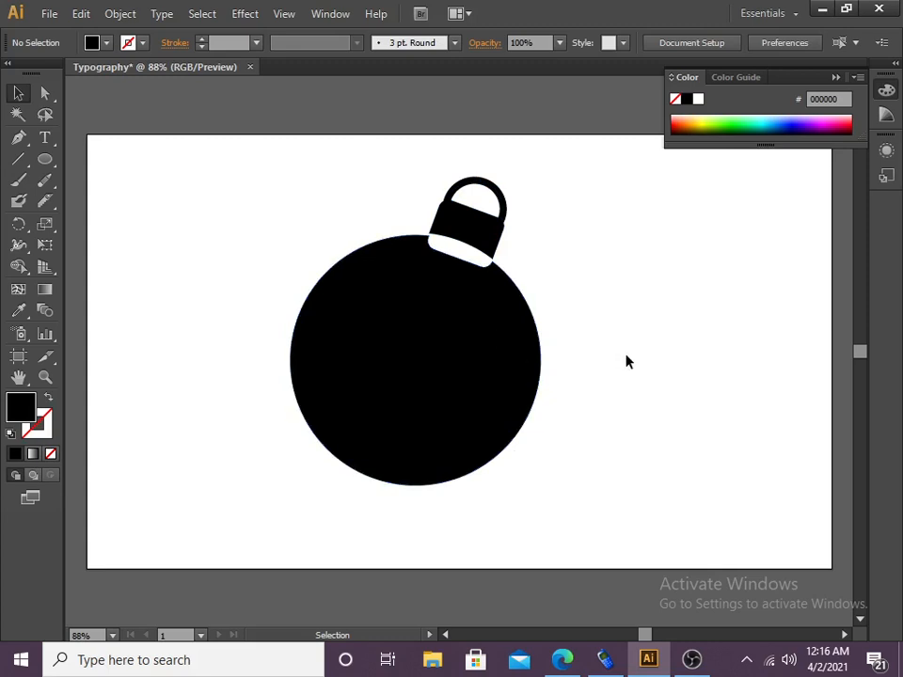
- Nudge the tilted ring and cap slightly to the right over the circle's notch and deselect them
{"action": "left_click_drag", "start_coordinate": [429, 181], "coordinate": [488, 243]}
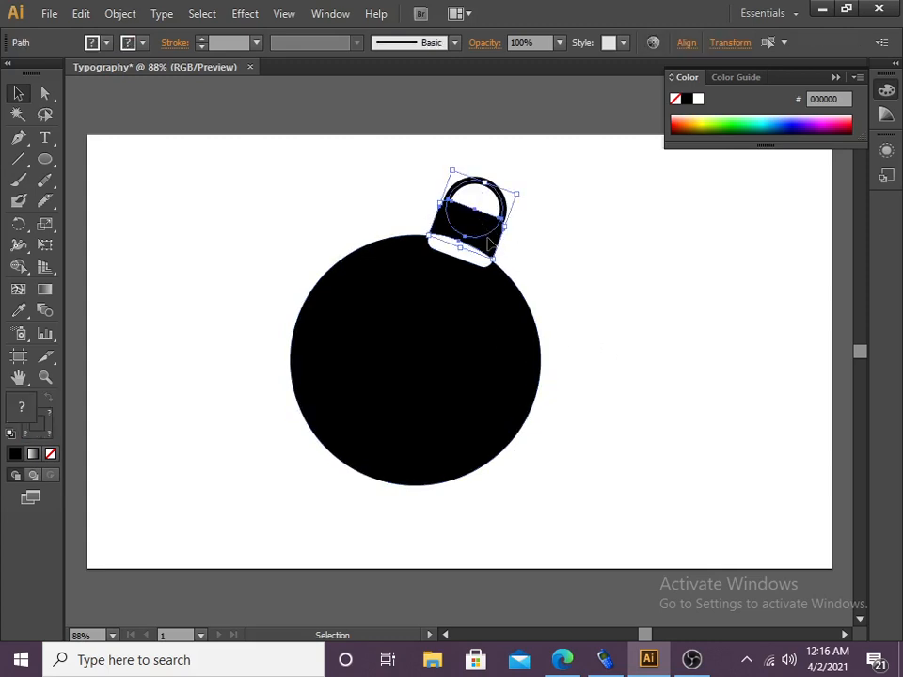
{"action": "left_click", "coordinate": [568, 309]}
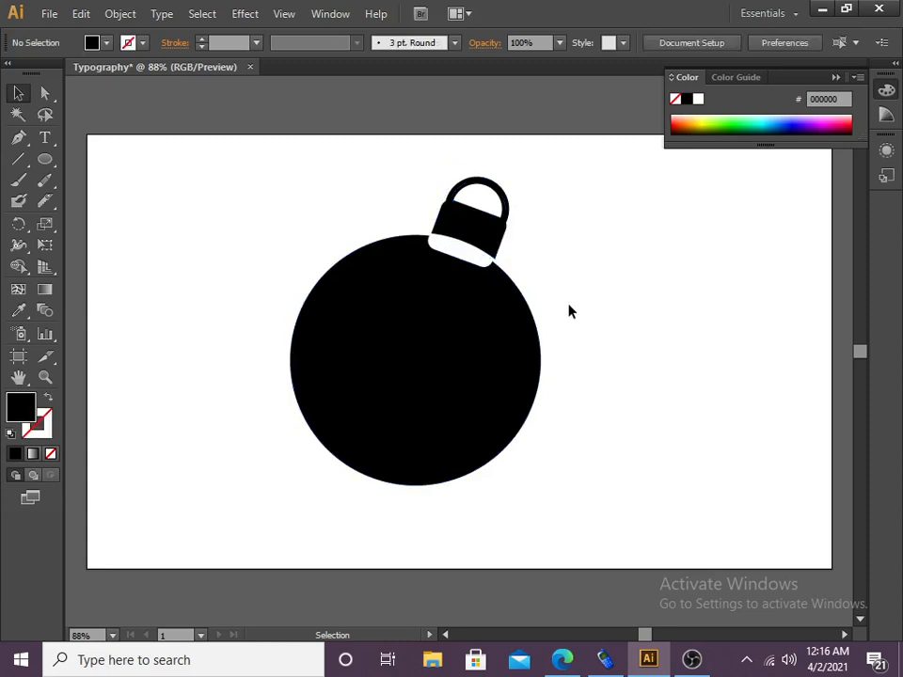
{"action": "left_click_drag", "start_coordinate": [427, 179], "coordinate": [526, 252]}
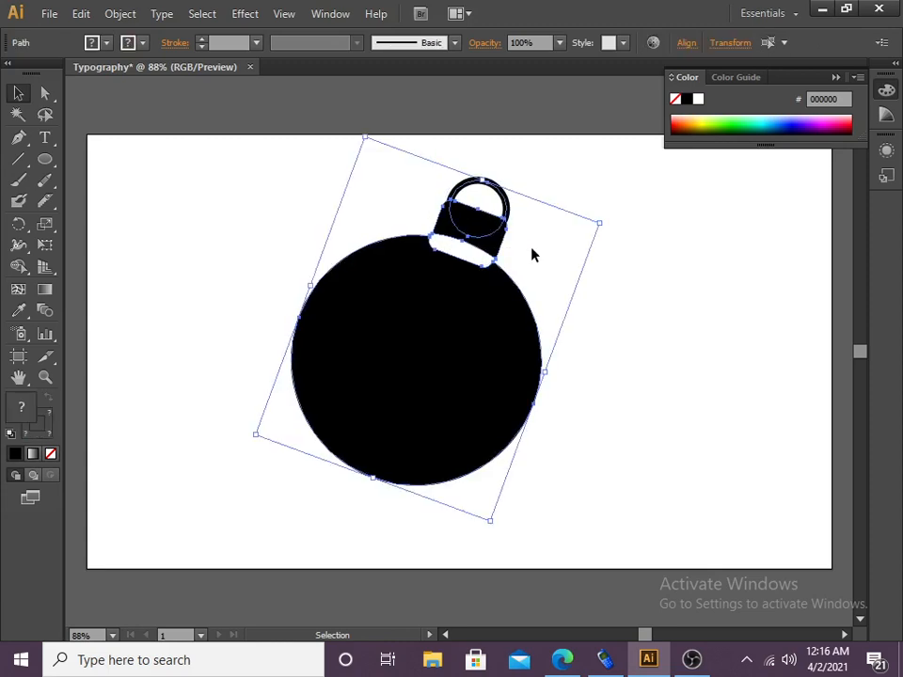
{"action": "left_click", "coordinate": [529, 254]}
{"action": "left_click", "coordinate": [488, 185]}
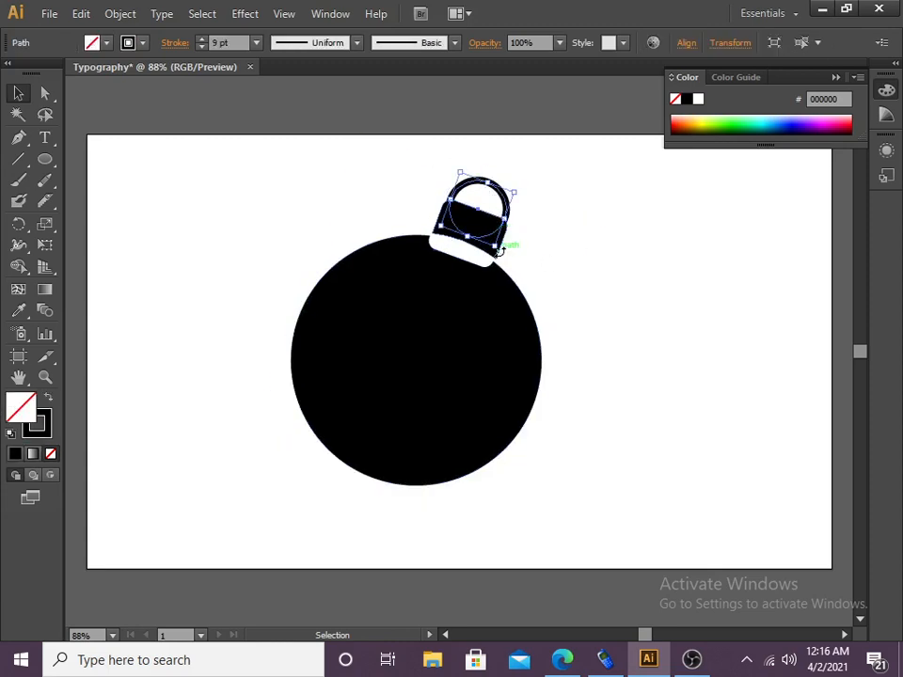
{"action": "left_click", "coordinate": [508, 260], "text": "shift"}
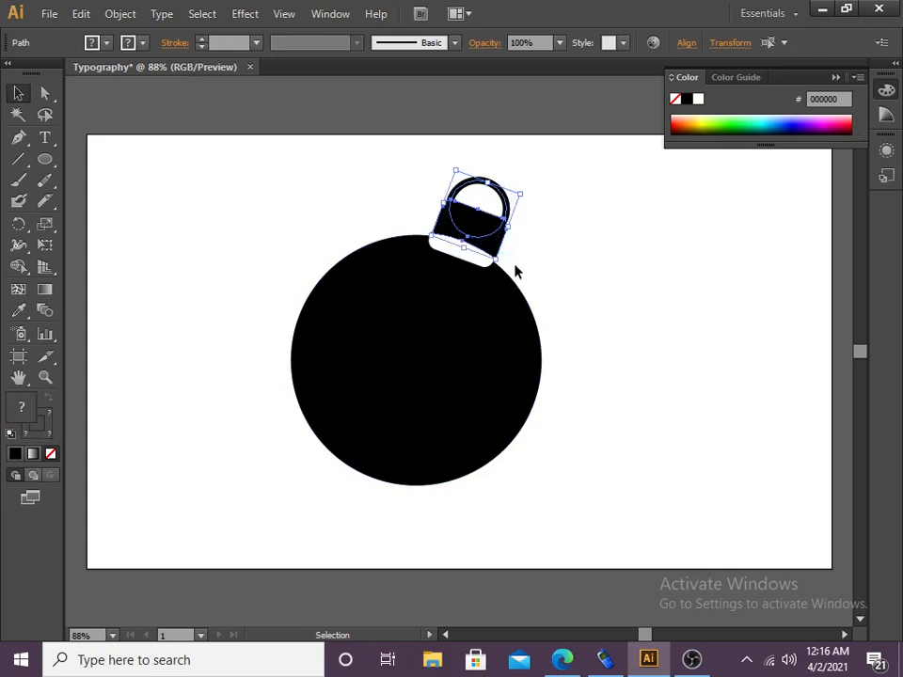
{"action": "left_click", "coordinate": [556, 270]}
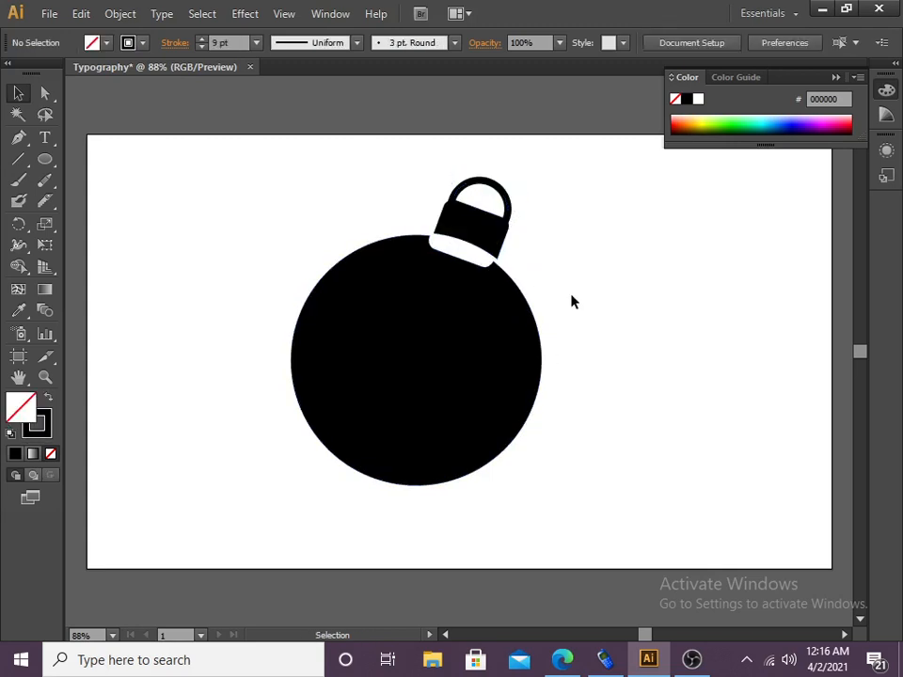
{"action": "mouse_move", "coordinate": [433, 174]}
{"action": "left_mouse_down"}
{"action": "mouse_move", "coordinate": [467, 201]}
{"action": "mouse_move", "coordinate": [489, 239]}
{"action": "left_mouse_up"}
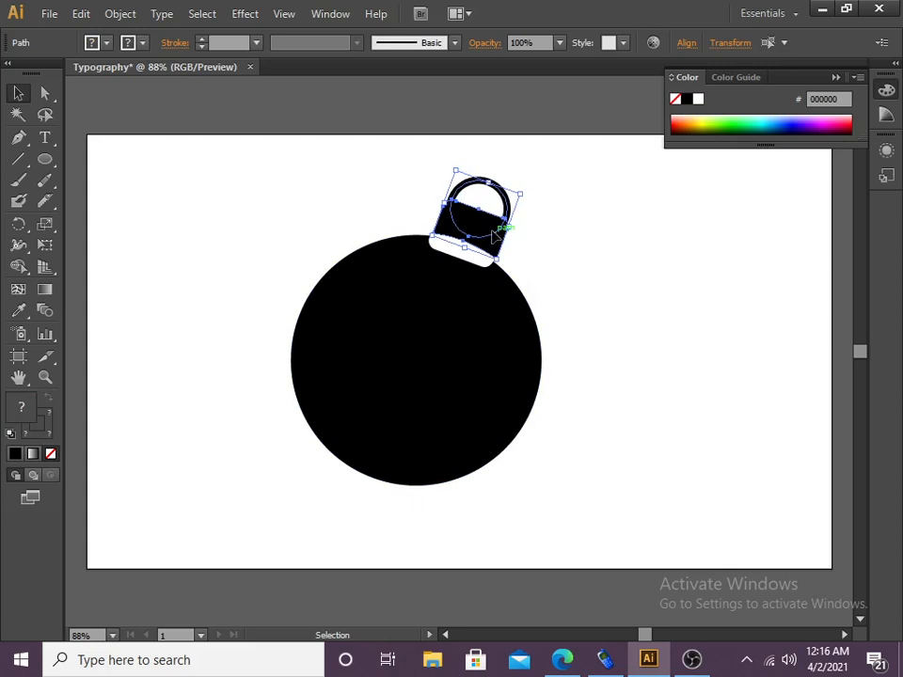
{"action": "left_click", "coordinate": [565, 314]}
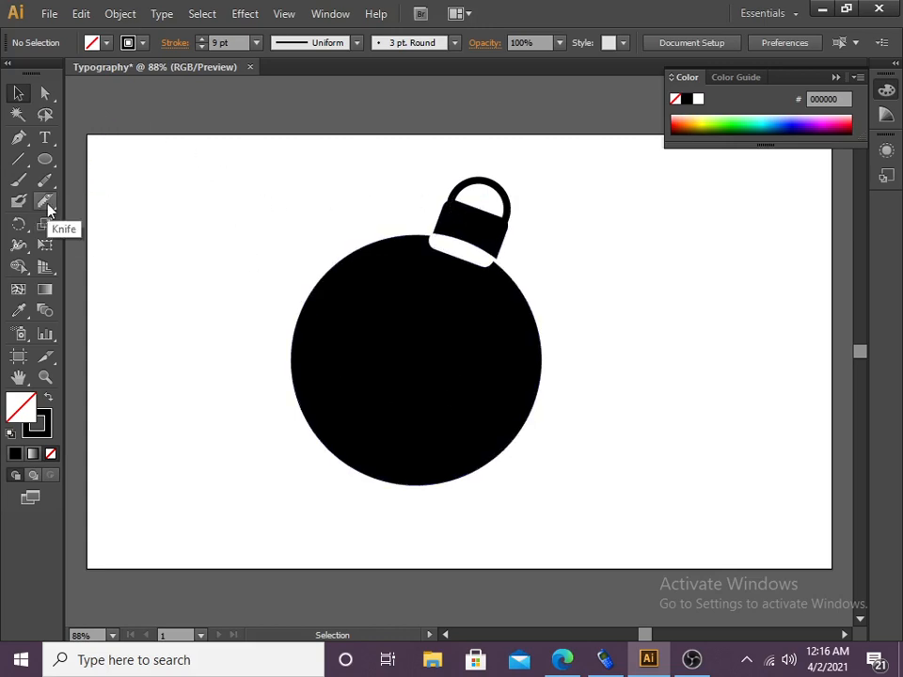
- Cut the large circle into six wavy bands with five curved crosswise Knife strokes from its upper part to its base
{"action": "left_click_drag", "start_coordinate": [47, 209], "coordinate": [77, 199]}
{"action": "mouse_move", "coordinate": [52, 202]}
{"action": "left_mouse_down"}
{"action": "mouse_move", "coordinate": [115, 230]}
{"action": "mouse_move", "coordinate": [118, 246]}
{"action": "left_mouse_up"}
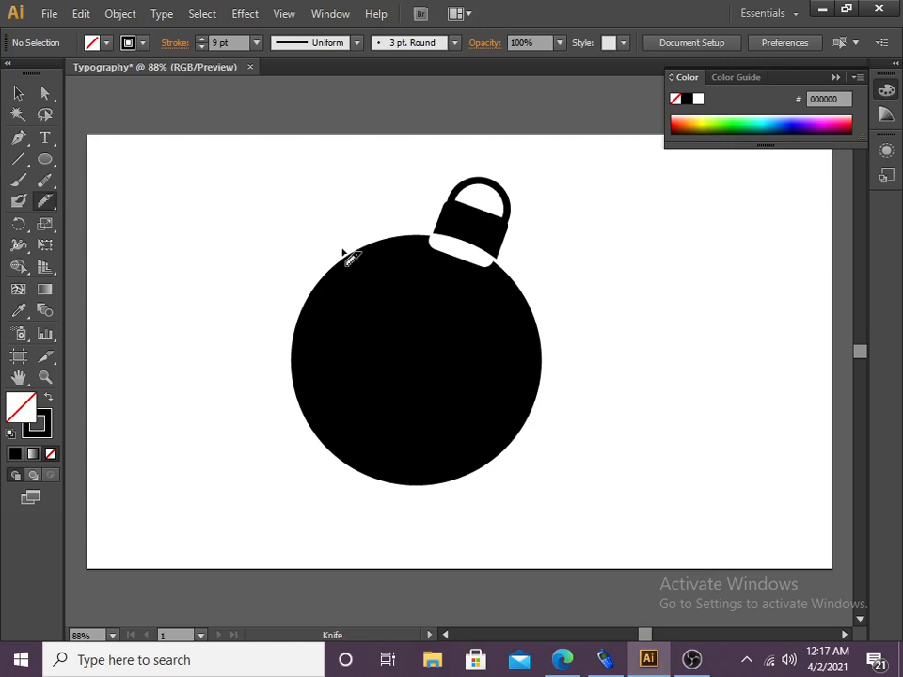
{"action": "mouse_move", "coordinate": [359, 251]}
{"action": "left_mouse_down"}
{"action": "mouse_move", "coordinate": [412, 286]}
{"action": "mouse_move", "coordinate": [453, 299]}
{"action": "mouse_move", "coordinate": [531, 293]}
{"action": "left_mouse_up"}
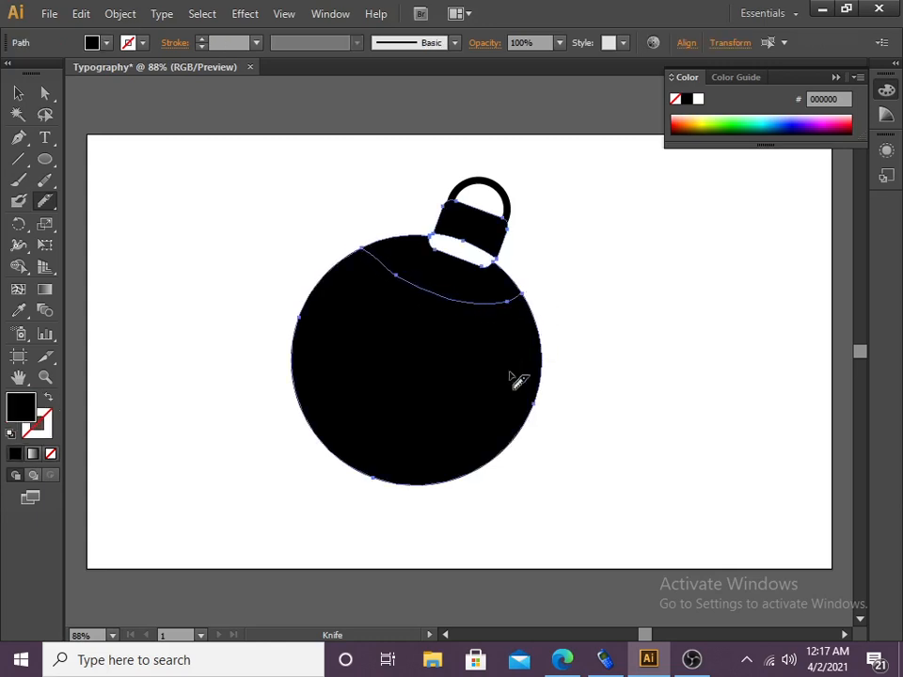
{"action": "mouse_move", "coordinate": [299, 299]}
{"action": "left_mouse_down"}
{"action": "mouse_move", "coordinate": [340, 303]}
{"action": "mouse_move", "coordinate": [432, 356]}
{"action": "mouse_move", "coordinate": [499, 356]}
{"action": "mouse_move", "coordinate": [540, 324]}
{"action": "left_mouse_up"}
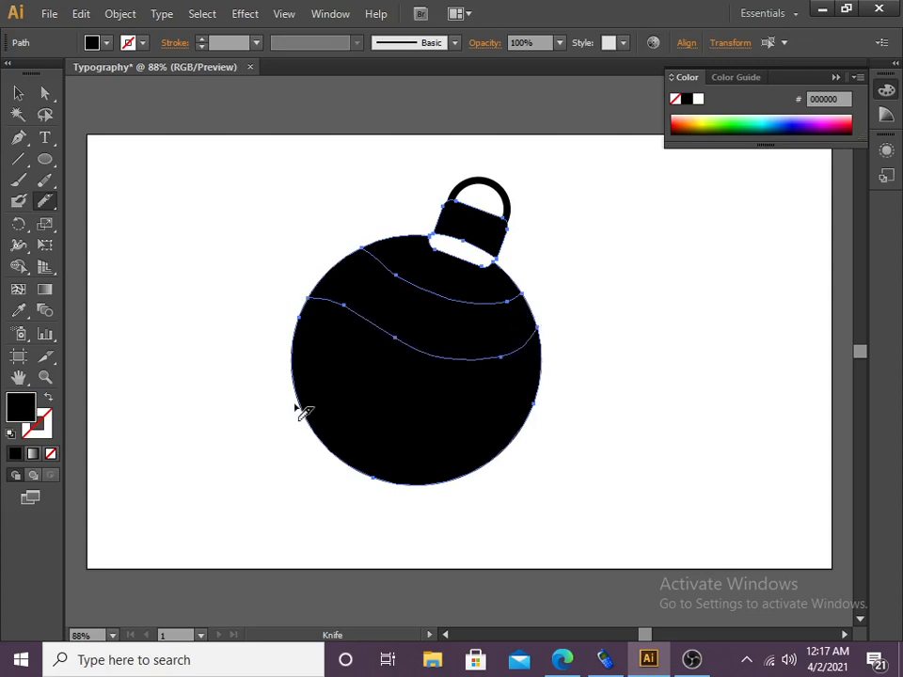
{"action": "mouse_move", "coordinate": [268, 391]}
{"action": "left_mouse_down"}
{"action": "mouse_move", "coordinate": [374, 377]}
{"action": "mouse_move", "coordinate": [452, 407]}
{"action": "mouse_move", "coordinate": [549, 404]}
{"action": "left_mouse_up"}
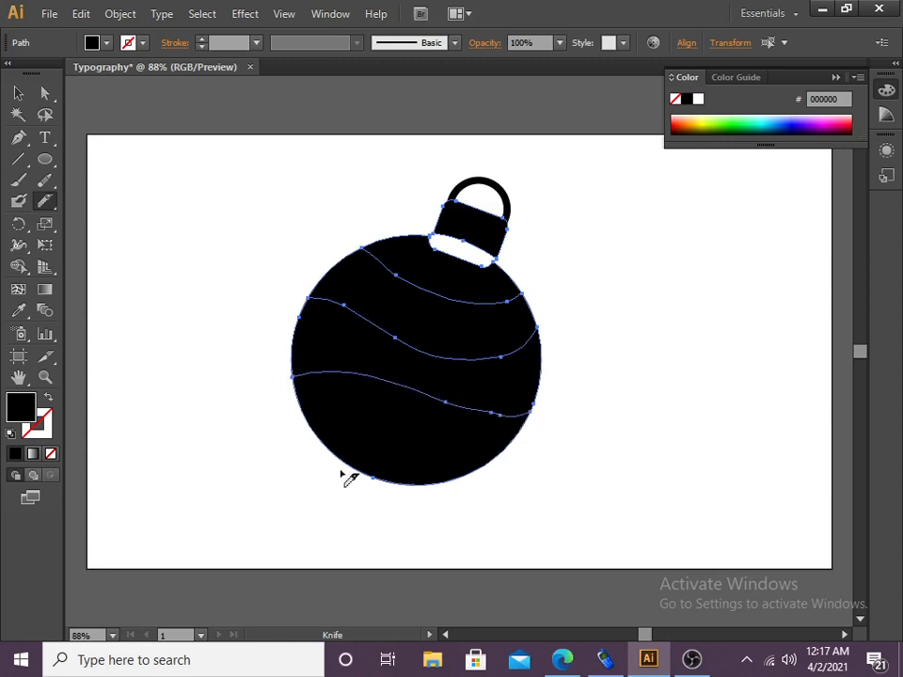
{"action": "mouse_move", "coordinate": [292, 449]}
{"action": "left_mouse_down"}
{"action": "mouse_move", "coordinate": [360, 427]}
{"action": "mouse_move", "coordinate": [430, 436]}
{"action": "mouse_move", "coordinate": [488, 481]}
{"action": "left_mouse_up"}
{"action": "mouse_move", "coordinate": [437, 496]}
{"action": "left_mouse_down"}
{"action": "mouse_move", "coordinate": [393, 465]}
{"action": "mouse_move", "coordinate": [324, 477]}
{"action": "left_mouse_up"}
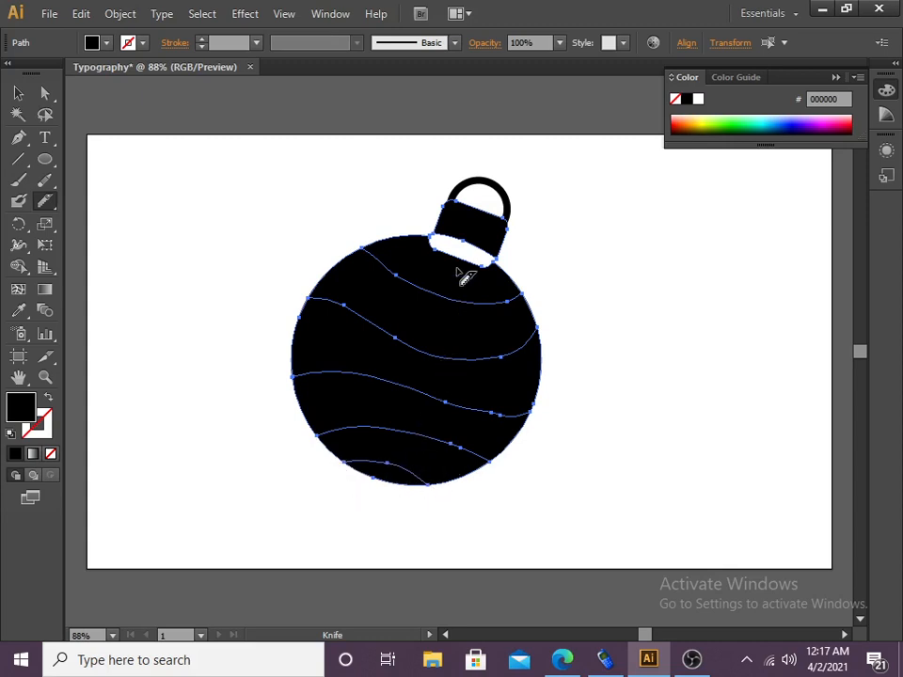
- Try pulling the circle's cut bands apart, undo all the moves and deselect everything
{"action": "left_click", "coordinate": [18, 93]}
{"action": "left_click", "coordinate": [132, 266]}
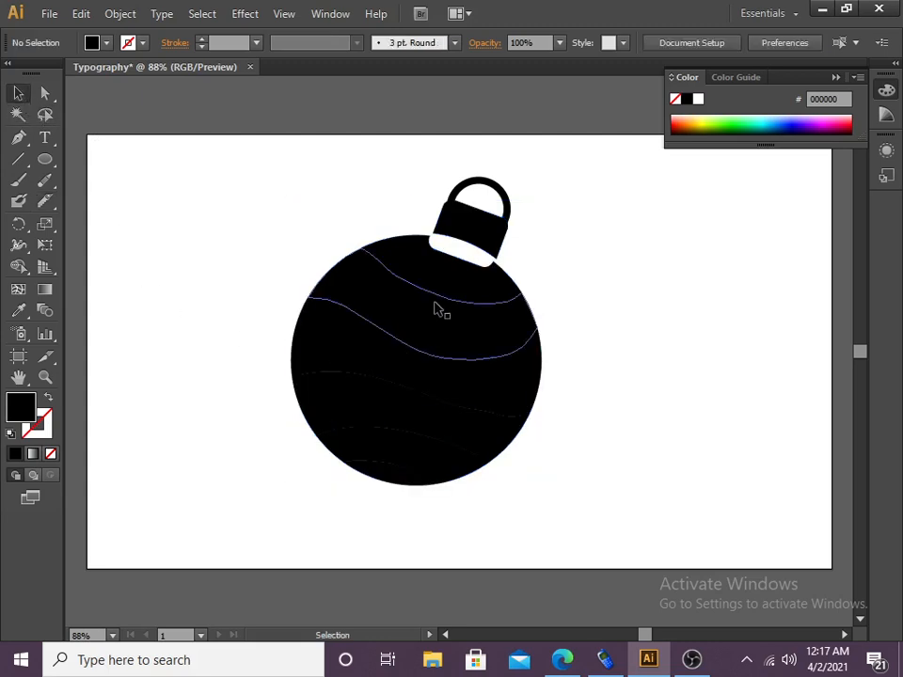
{"action": "left_click", "coordinate": [448, 282]}
{"action": "left_click_drag", "start_coordinate": [462, 283], "coordinate": [545, 284]}
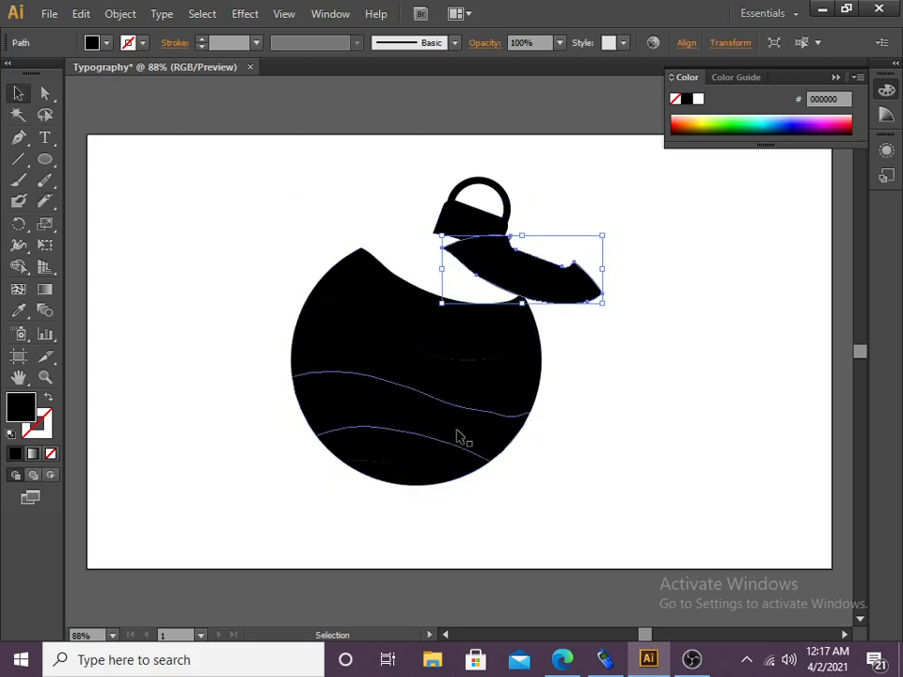
{"action": "left_click_drag", "start_coordinate": [450, 366], "coordinate": [499, 440]}
{"action": "left_click_drag", "start_coordinate": [323, 413], "coordinate": [246, 389]}
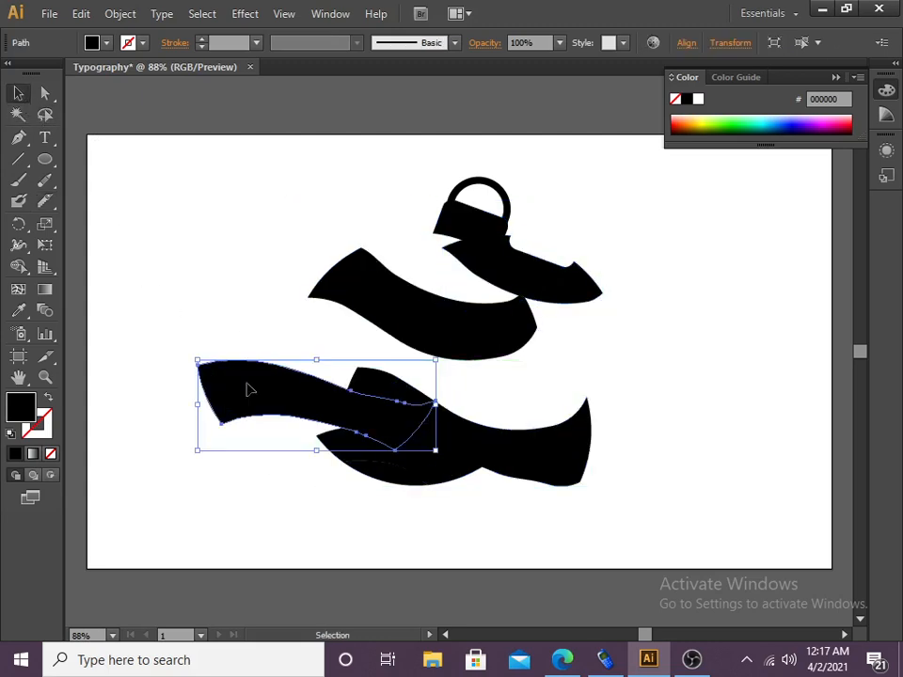
{"action": "left_click_drag", "start_coordinate": [353, 269], "coordinate": [279, 188]}
{"action": "left_click_drag", "start_coordinate": [406, 473], "coordinate": [411, 531]}
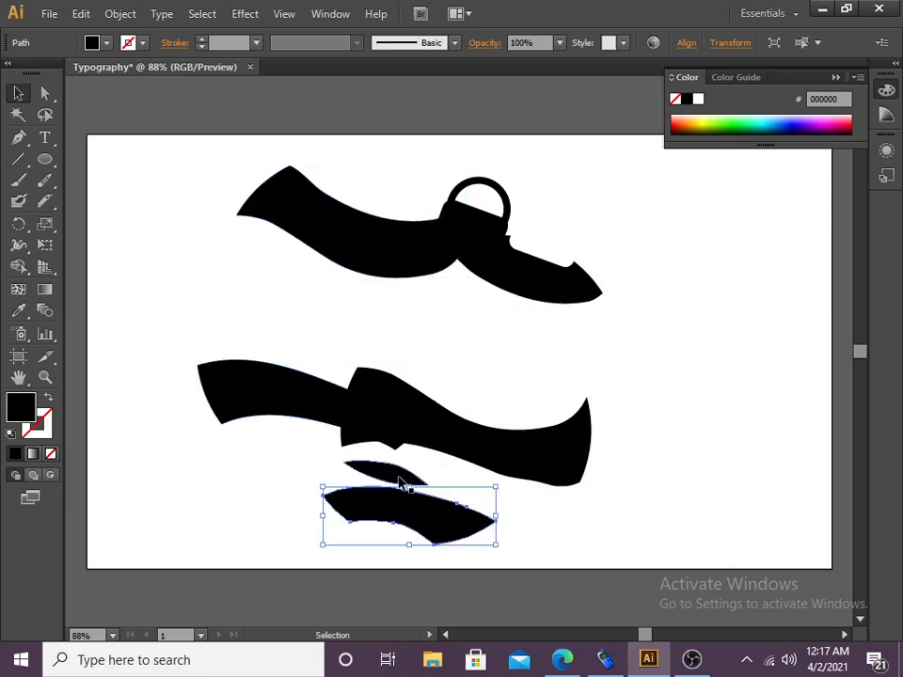
{"action": "left_click_drag", "start_coordinate": [357, 484], "coordinate": [273, 469]}
{"action": "key", "text": "ctrl+z"}
{"action": "key", "text": "ctrl+z"}
{"action": "key", "text": "ctrl+z"}
{"action": "key", "text": "ctrl+z"}
{"action": "key", "text": "ctrl+z"}
{"action": "key", "text": "ctrl+z"}
{"action": "key", "text": "ctrl+z"}
{"action": "key", "text": "ctrl+z"}
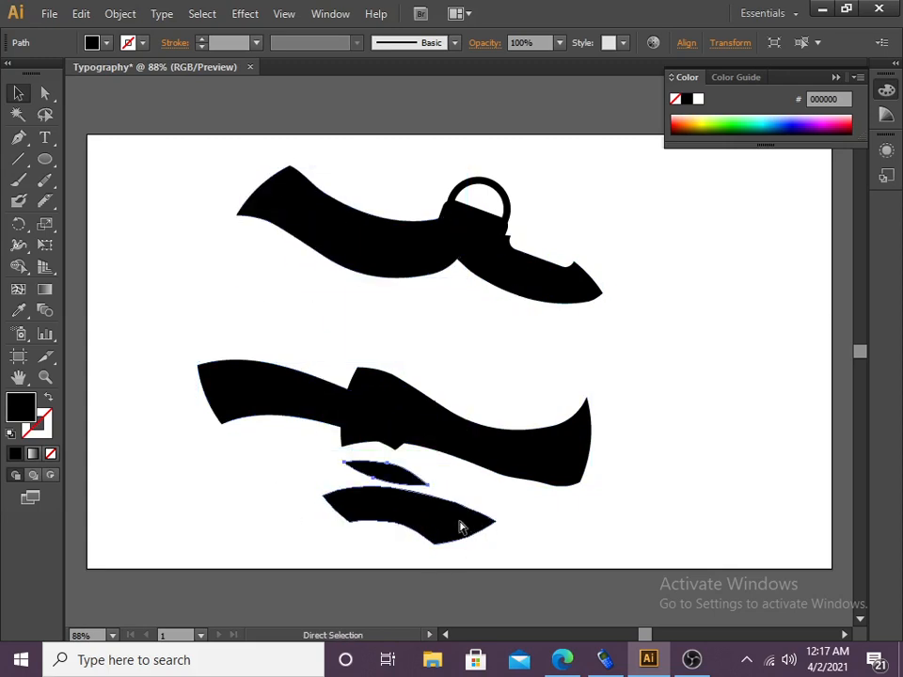
{"action": "left_click", "coordinate": [665, 441]}
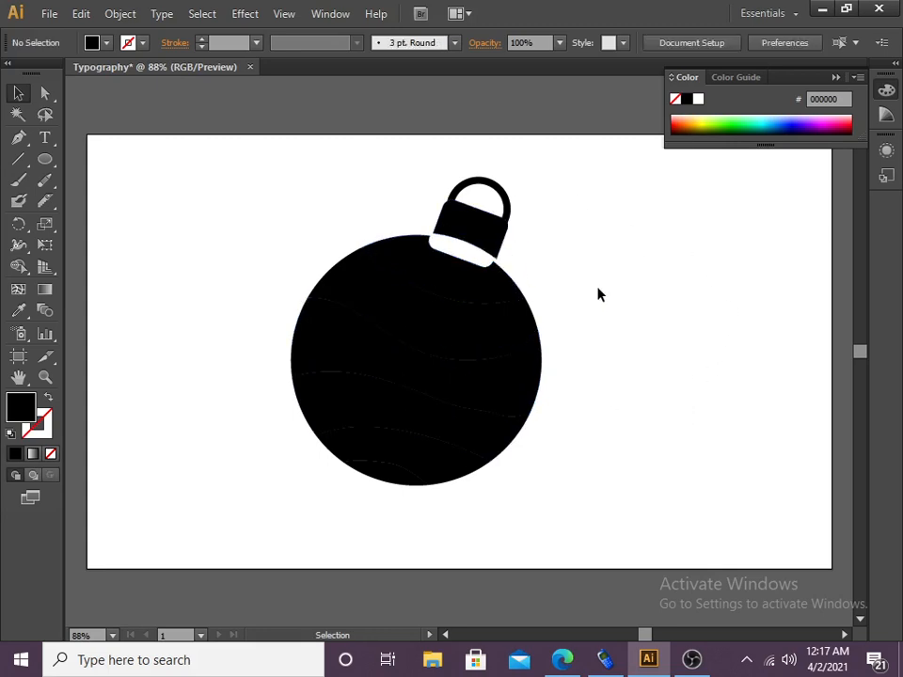
- Place a point text object on the blank artboard area to the right of the ornament's cap
{"action": "left_click", "coordinate": [43, 137]}
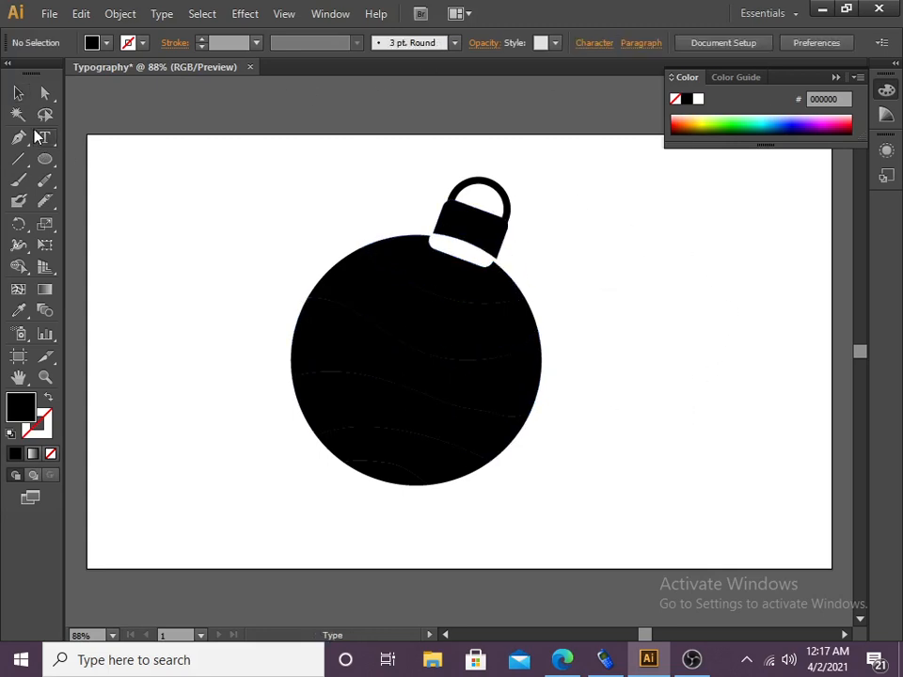
{"action": "left_click", "coordinate": [600, 231]}
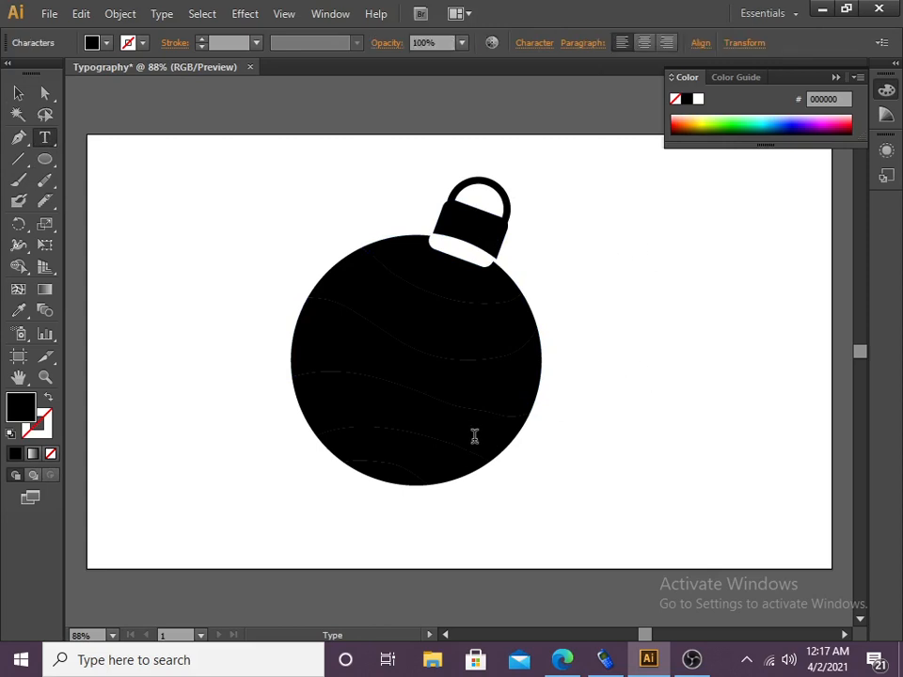
{"action": "key", "text": "Escape"}
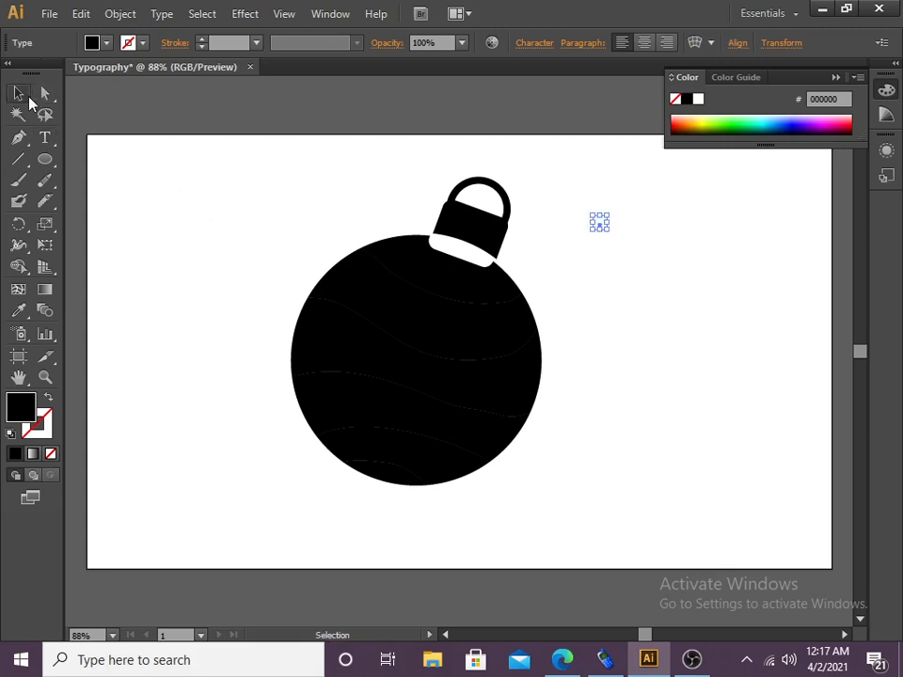
- Check the circle's cut bands and the empty text object by selecting them in turn, and leave everything deselected
{"action": "left_click", "coordinate": [398, 277]}
{"action": "left_click", "coordinate": [398, 337], "text": "shift"}
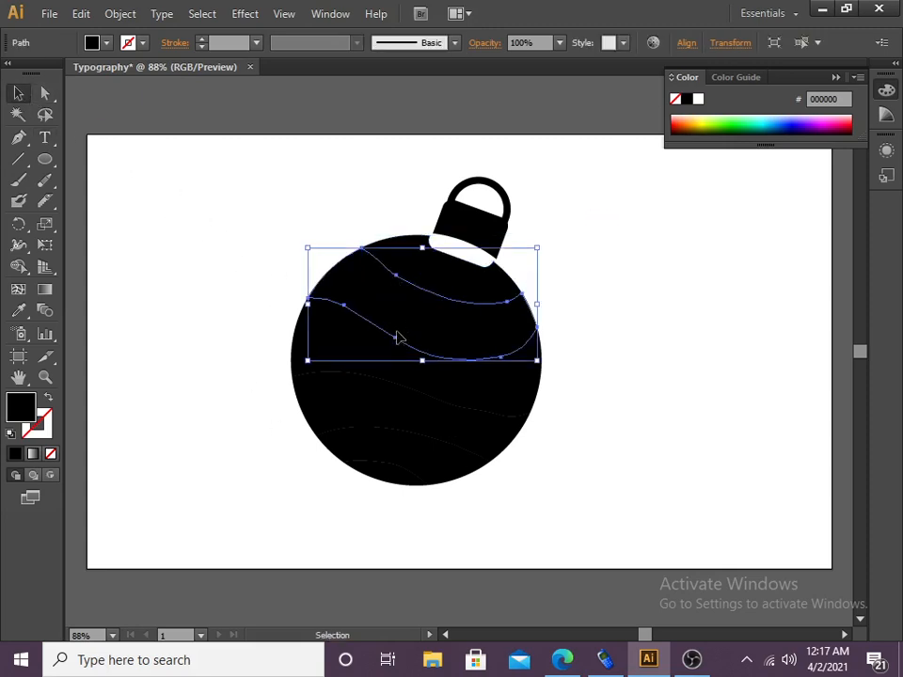
{"action": "left_click", "coordinate": [394, 386]}
{"action": "left_click", "coordinate": [387, 442], "text": "shift"}
{"action": "left_click", "coordinate": [384, 460]}
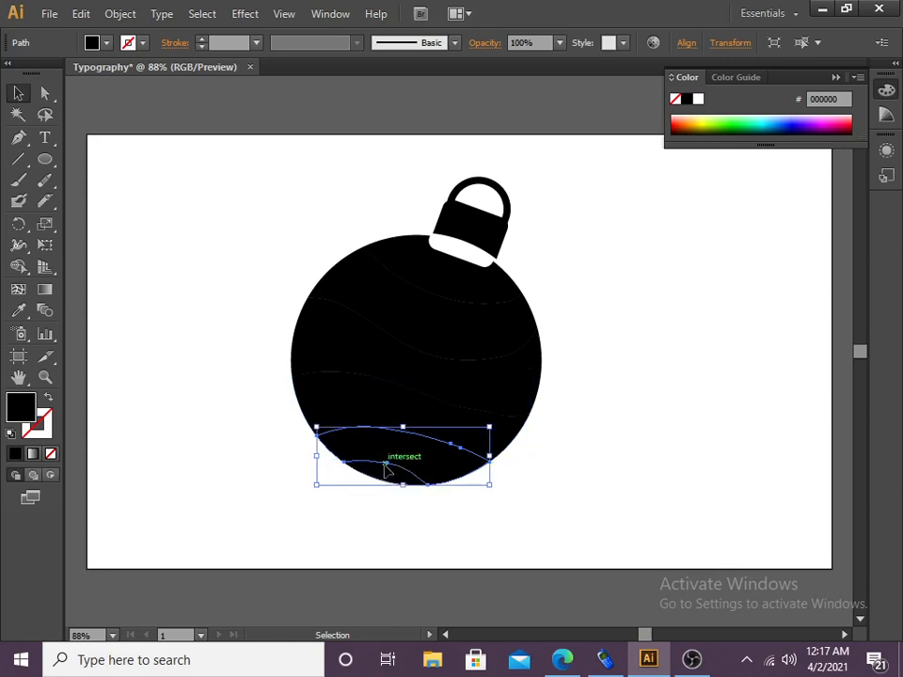
{"action": "left_click", "coordinate": [676, 448]}
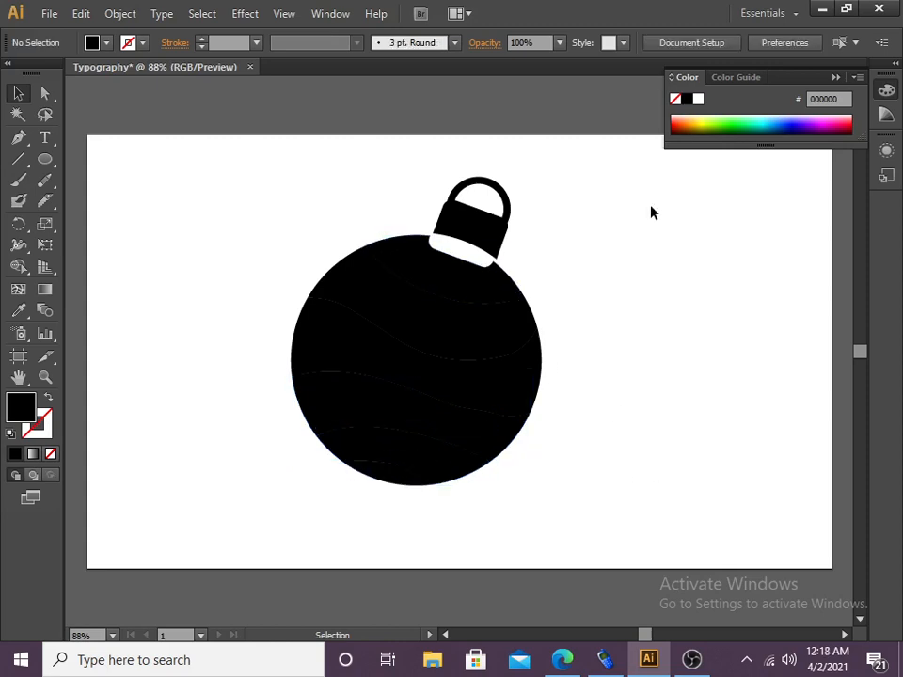
{"action": "left_click_drag", "start_coordinate": [575, 176], "coordinate": [617, 259]}
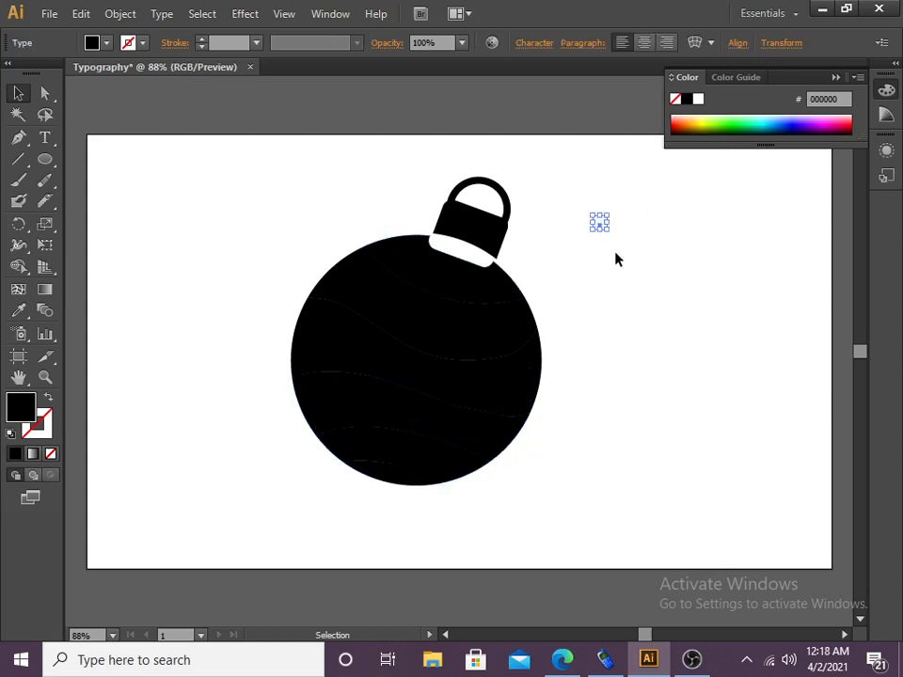
{"action": "left_click", "coordinate": [649, 324]}
- Add a text block beside the ornament with Welcome, Join Us, We Are, For You written twice over eight lines, and enlarge its font size
{"action": "left_click", "coordinate": [45, 137]}
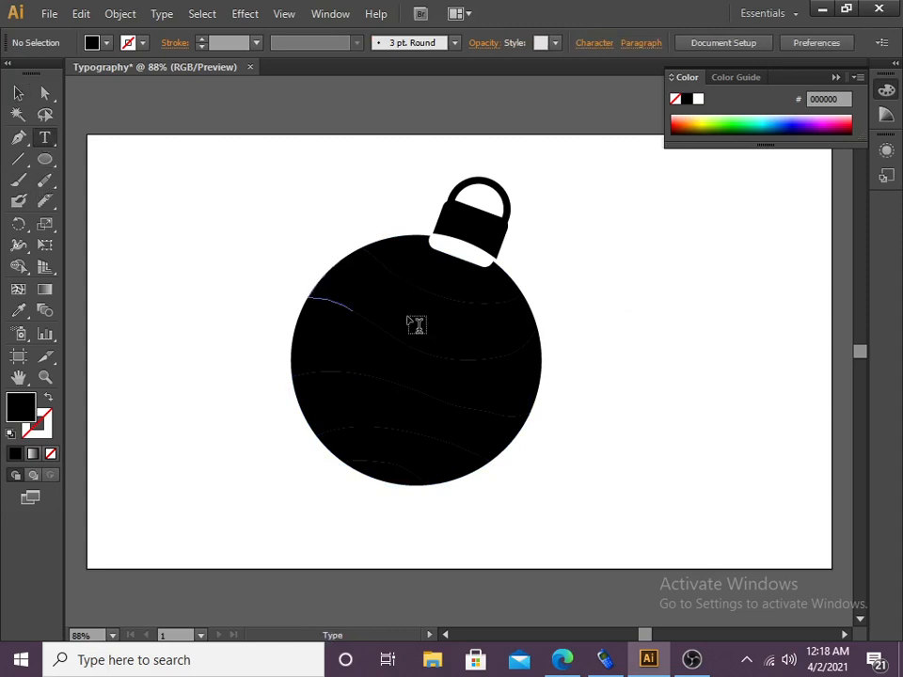
{"action": "left_click", "coordinate": [617, 229]}
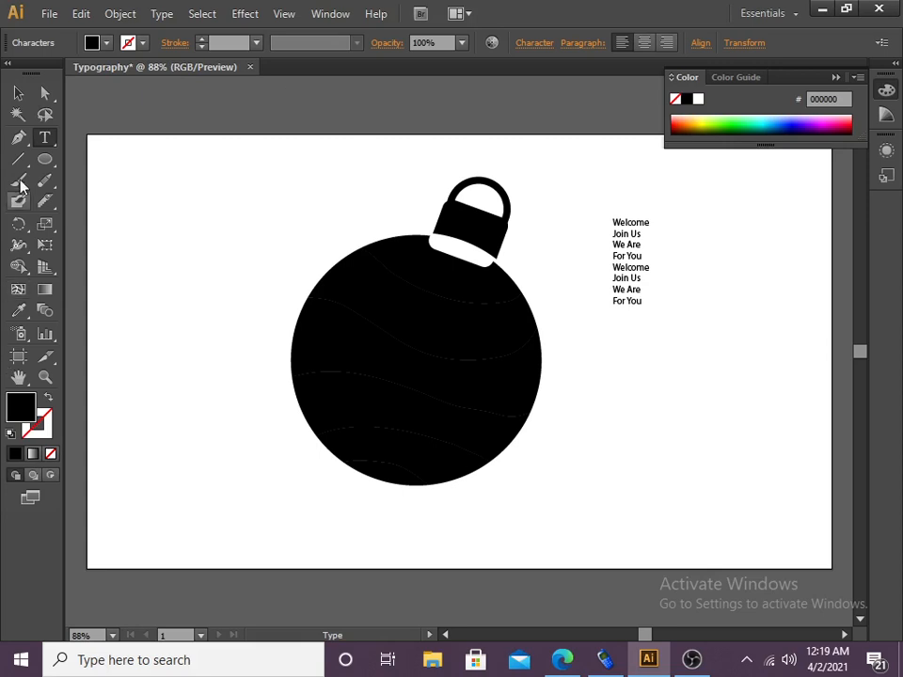
{"action": "key", "text": "ctrl+a"}
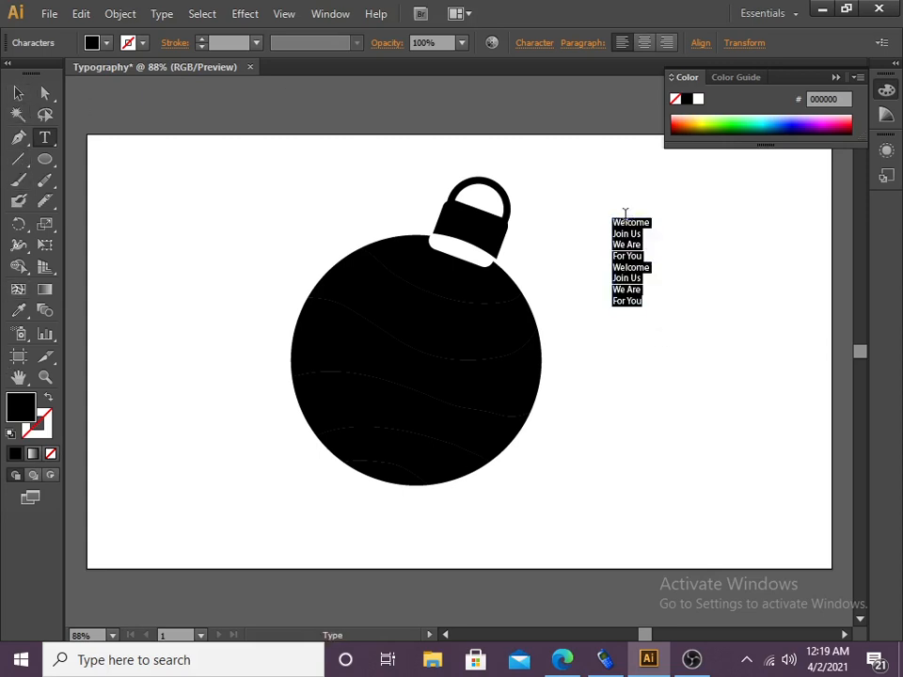
{"action": "left_click", "coordinate": [529, 42]}
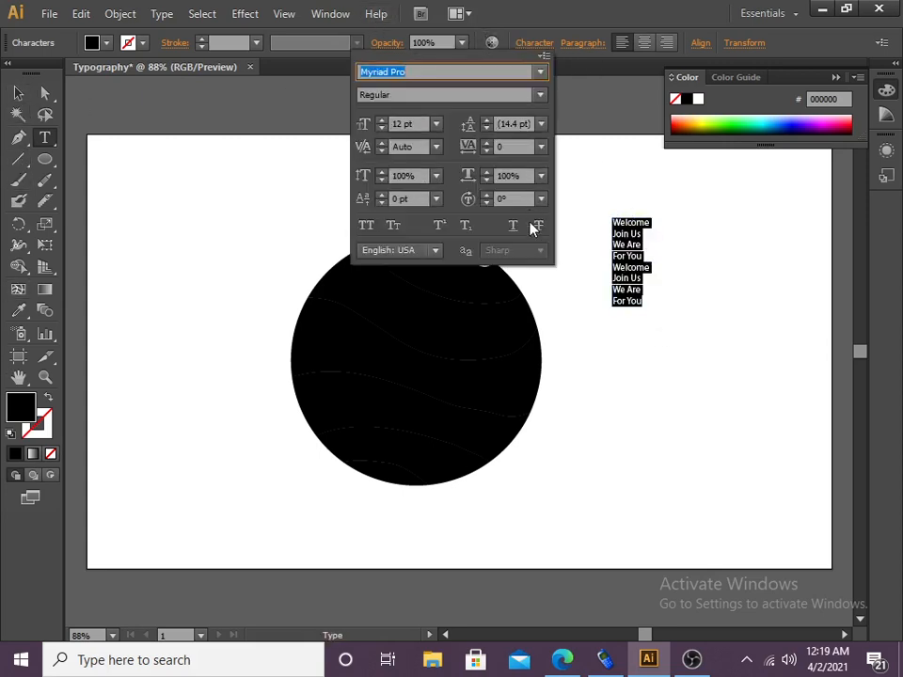
{"action": "left_click_drag", "start_coordinate": [383, 123], "coordinate": [383, 123]}
{"action": "left_click", "coordinate": [610, 278]}
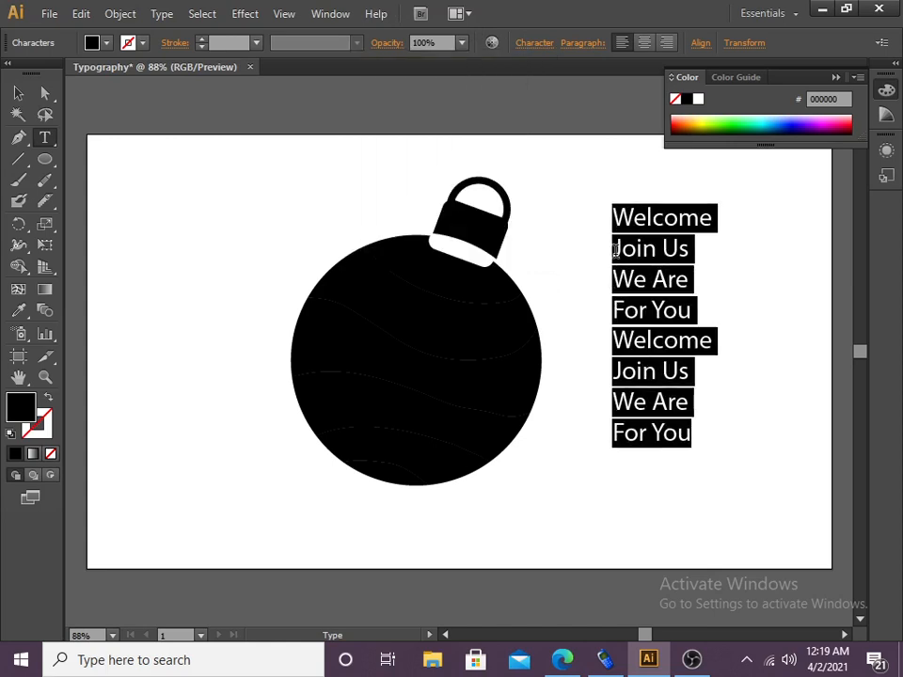
{"action": "left_click", "coordinate": [640, 263]}
- Colour the first four text lines: Welcome green (00D429), Join Us dark blue, We Are dark red and For You yellow (E4E900)
{"action": "left_click_drag", "start_coordinate": [720, 215], "coordinate": [603, 212]}
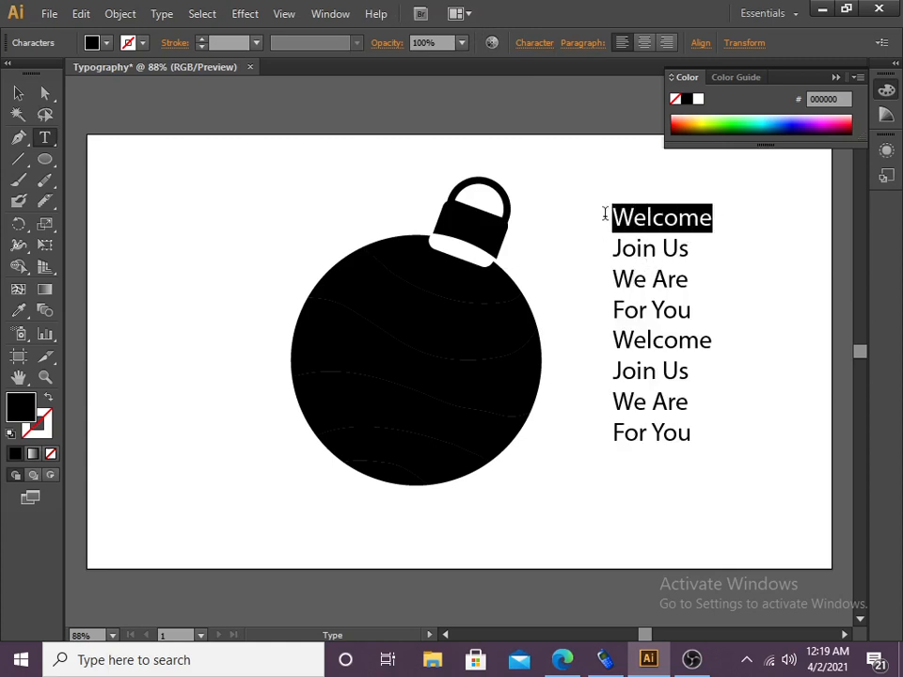
{"action": "left_click", "coordinate": [742, 117]}
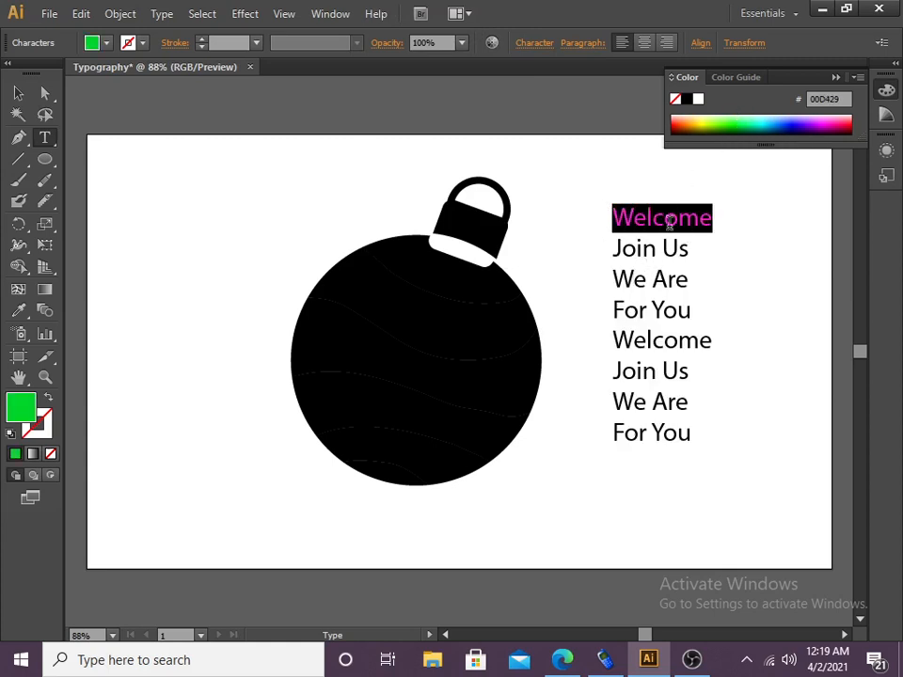
{"action": "triple_click", "coordinate": [644, 242]}
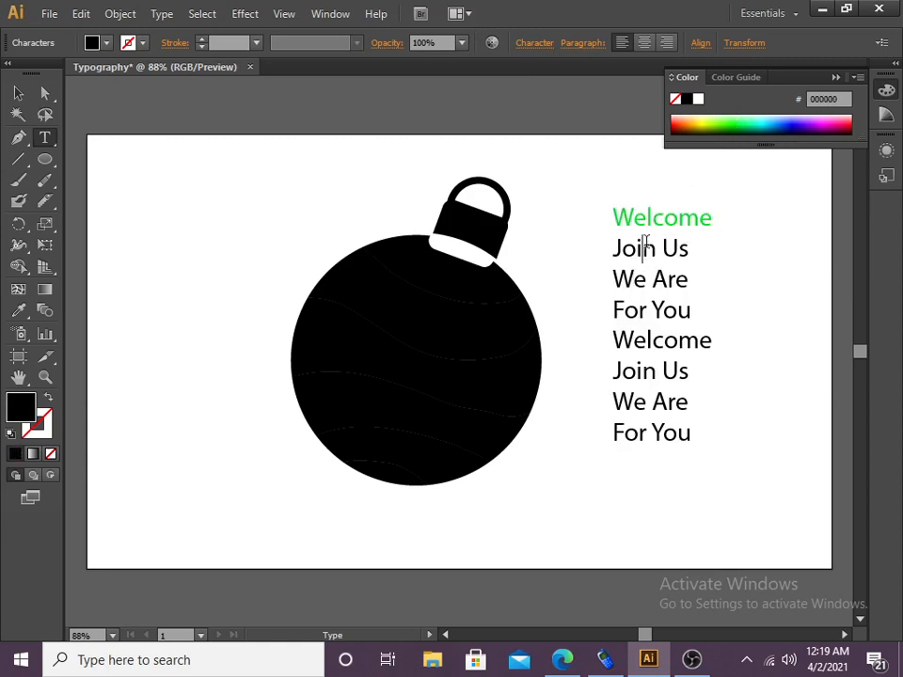
{"action": "left_click", "coordinate": [800, 121]}
{"action": "left_click", "coordinate": [632, 279]}
{"action": "triple_click", "coordinate": [632, 279]}
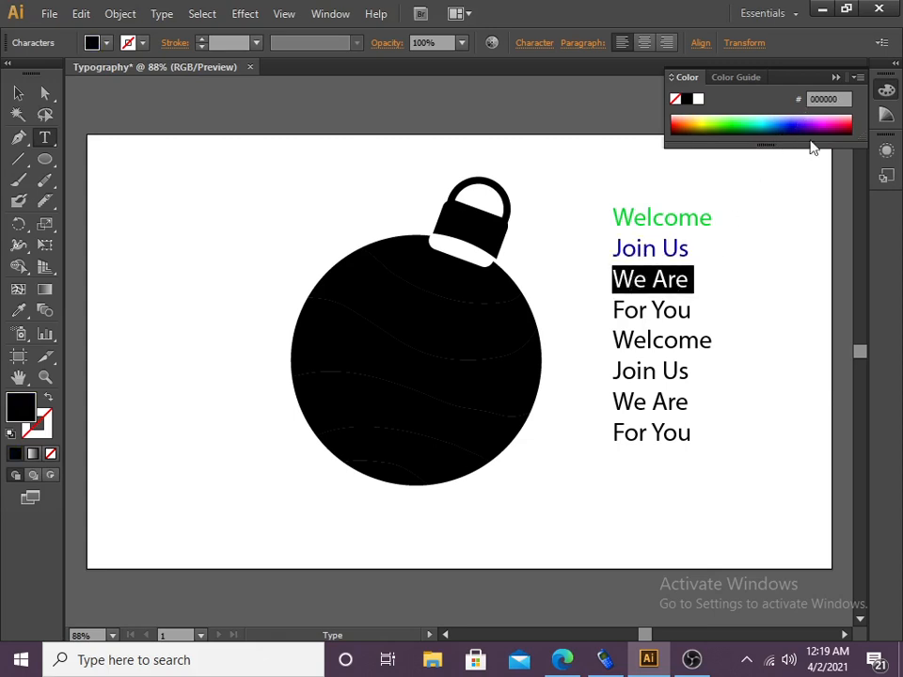
{"action": "left_click", "coordinate": [842, 130]}
{"action": "triple_click", "coordinate": [649, 311]}
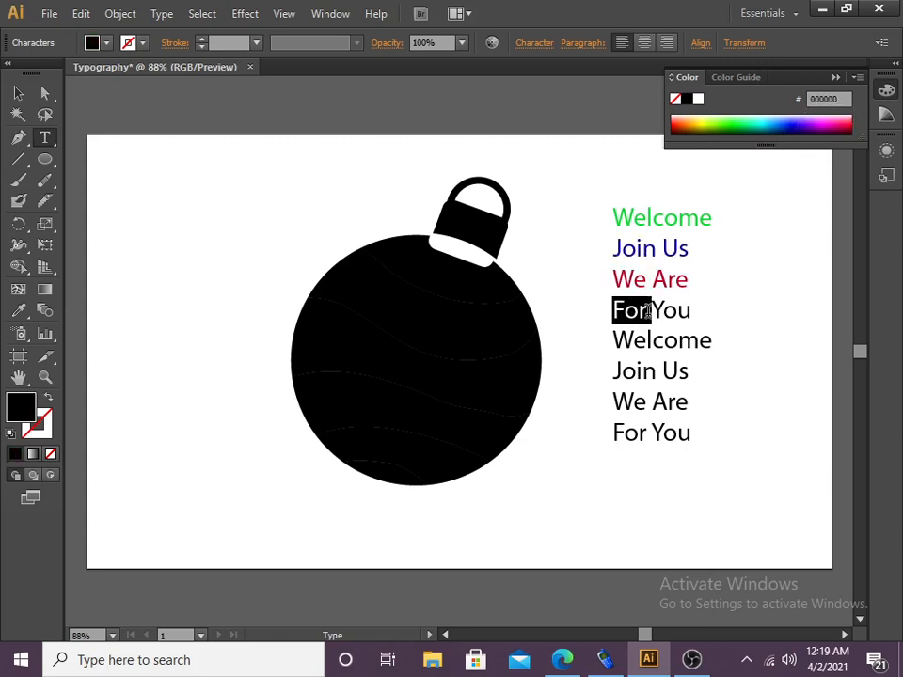
{"action": "left_click", "coordinate": [703, 122]}
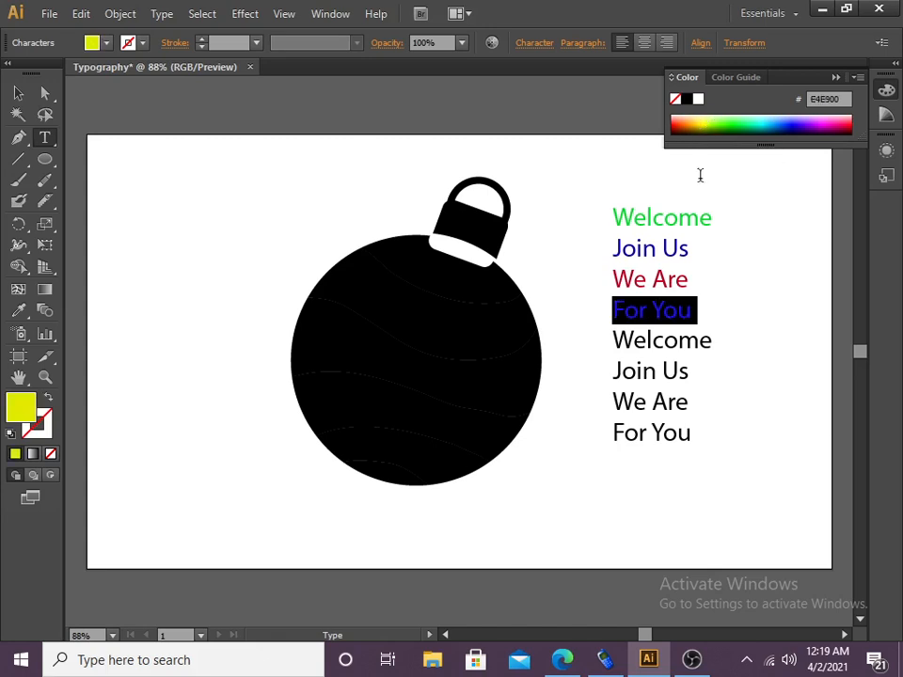
- Colour the last four text lines: Welcome light orange (FFCA6A), Join Us sky blue (54CAFF), We Are violet and For You pink (FFA9F4)
{"action": "double_click", "coordinate": [657, 342]}
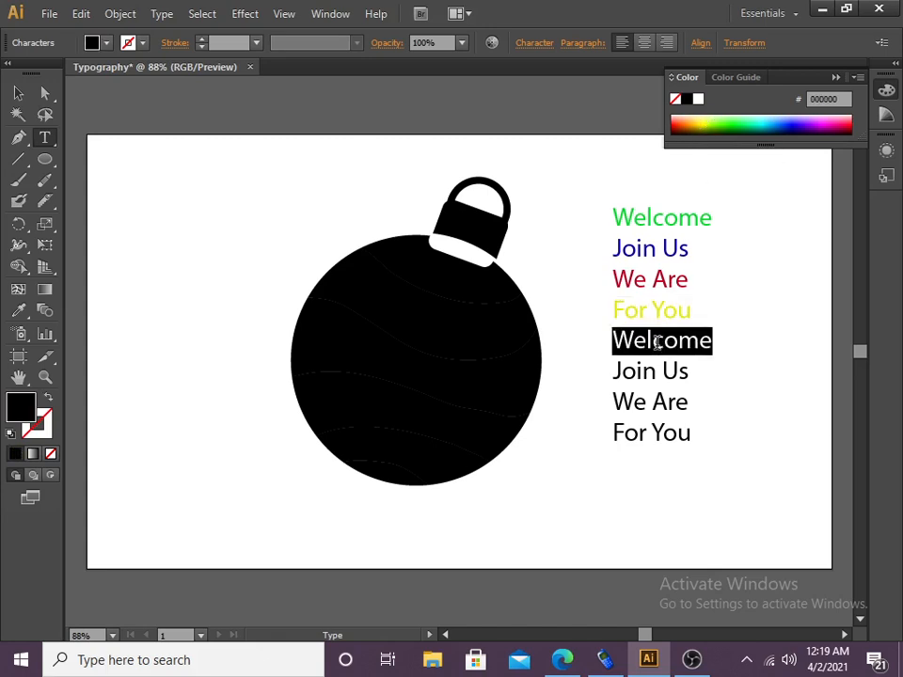
{"action": "left_click", "coordinate": [693, 114]}
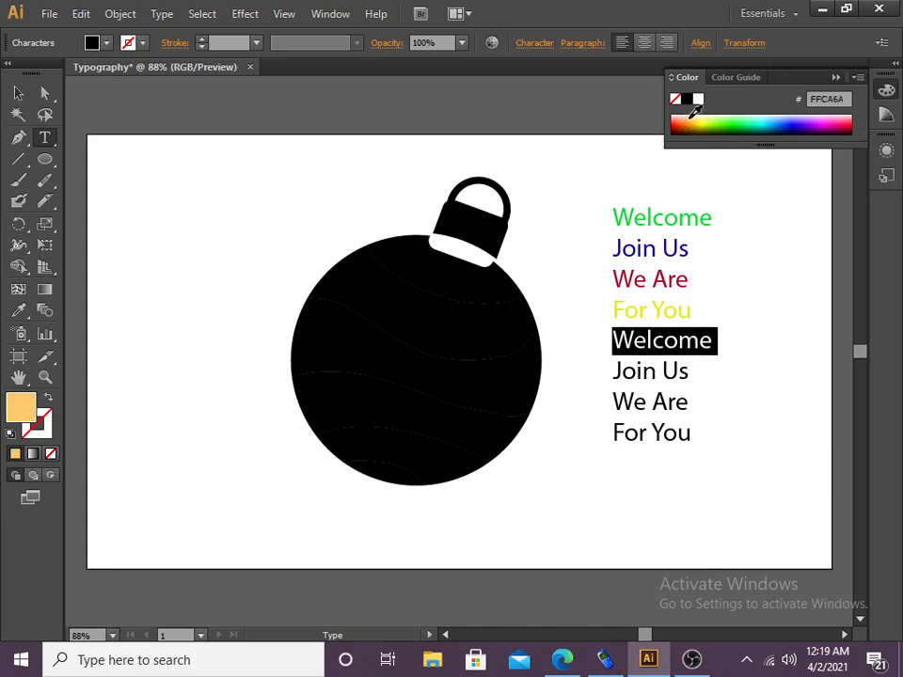
{"action": "triple_click", "coordinate": [662, 373]}
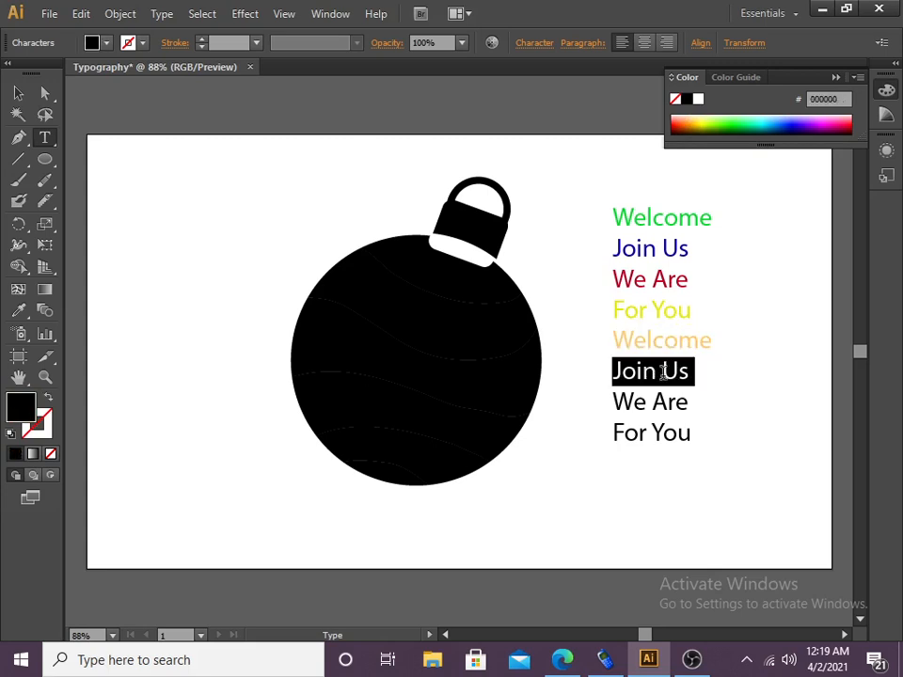
{"action": "left_click", "coordinate": [773, 116]}
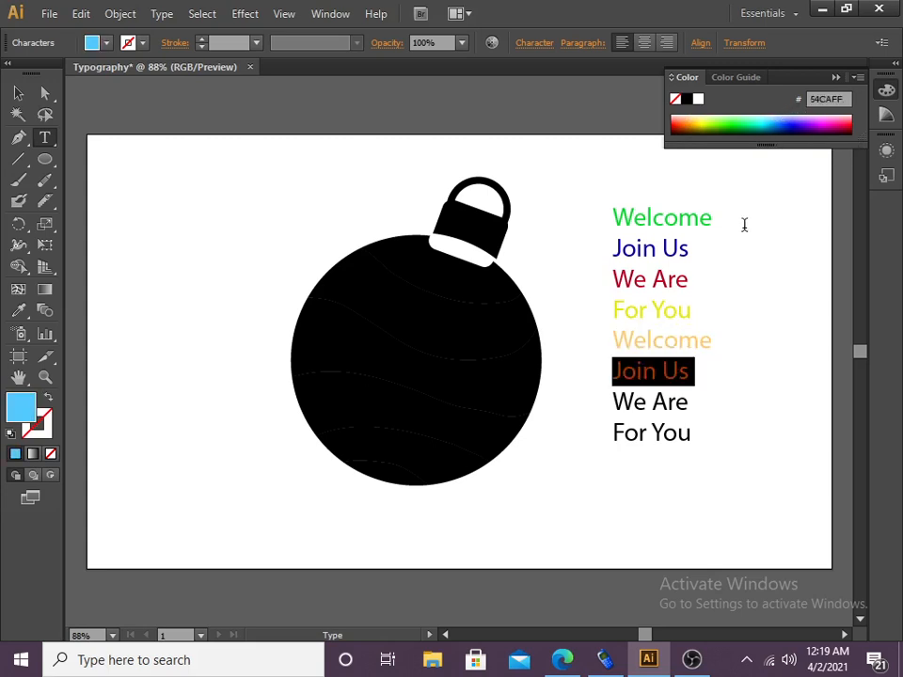
{"action": "triple_click", "coordinate": [651, 399]}
{"action": "left_click", "coordinate": [818, 115]}
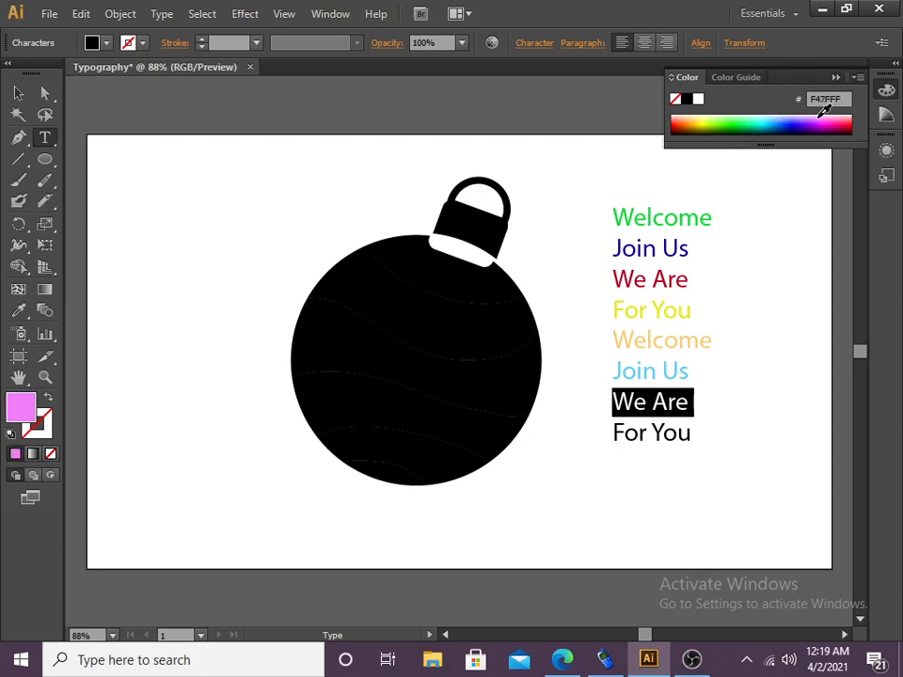
{"action": "triple_click", "coordinate": [655, 433]}
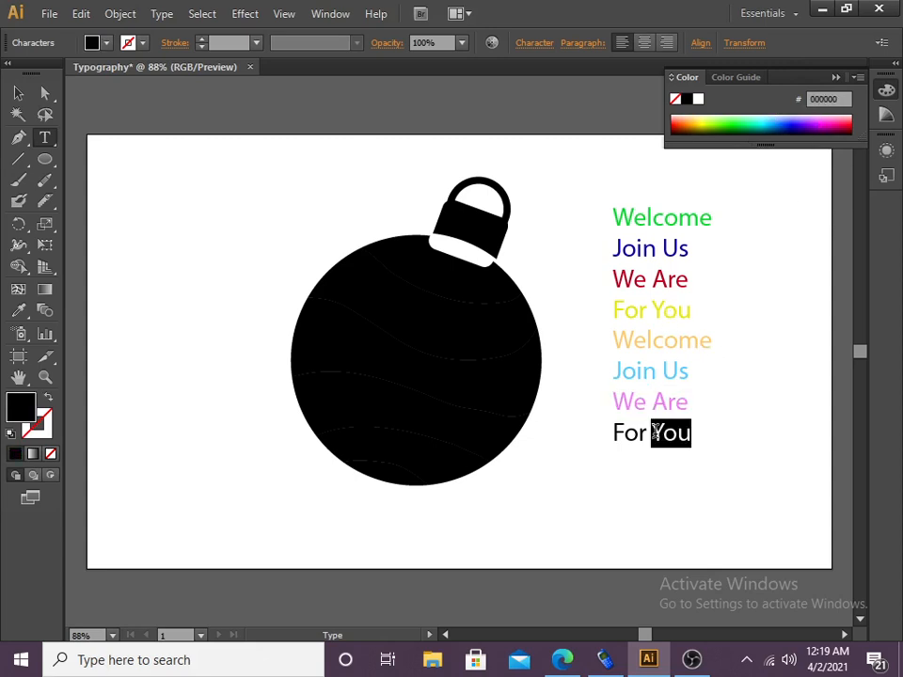
{"action": "left_click", "coordinate": [830, 109]}
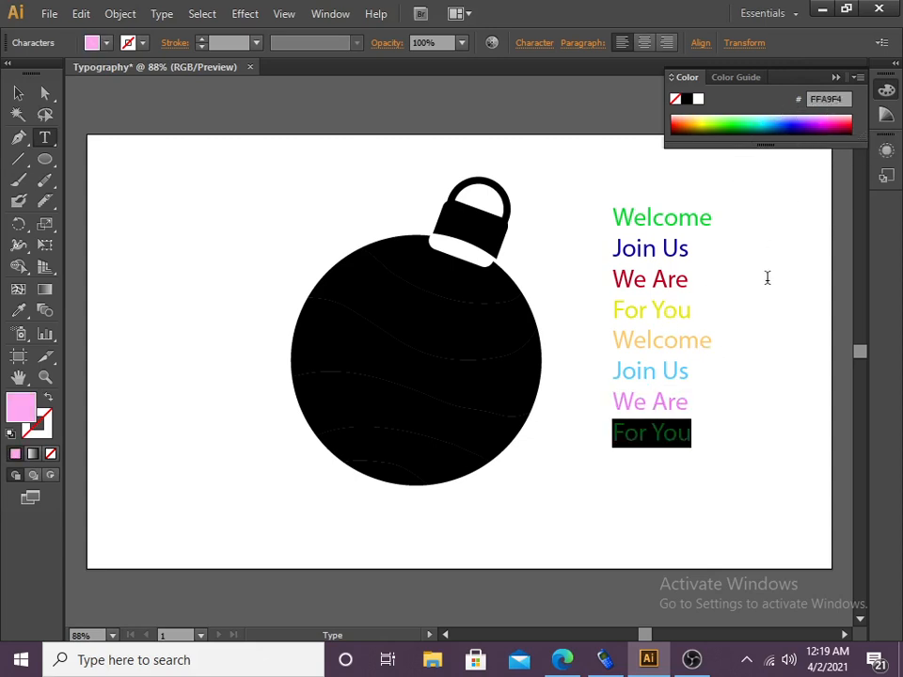
{"action": "left_click", "coordinate": [641, 431]}
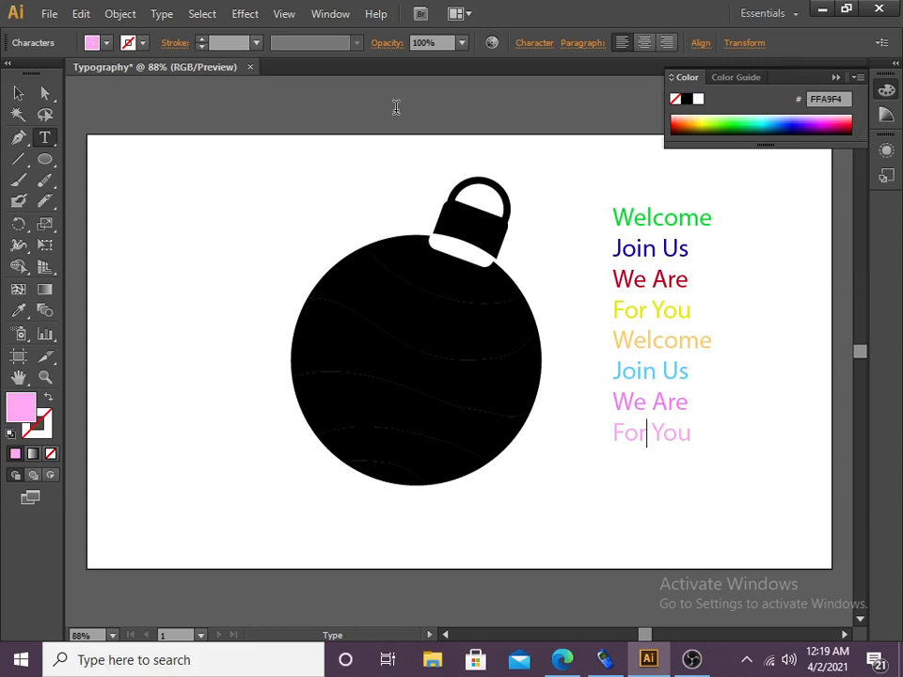
- Display the document's layer list, place it clear of the ornament and leave the coloured text block deselected
{"action": "left_click", "coordinate": [18, 94]}
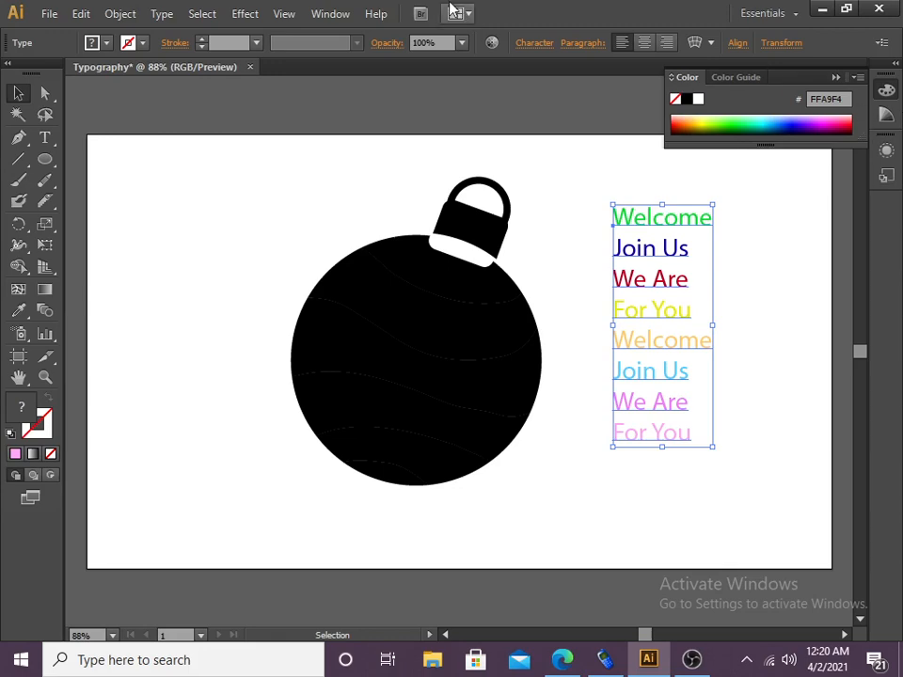
{"action": "left_click", "coordinate": [331, 17]}
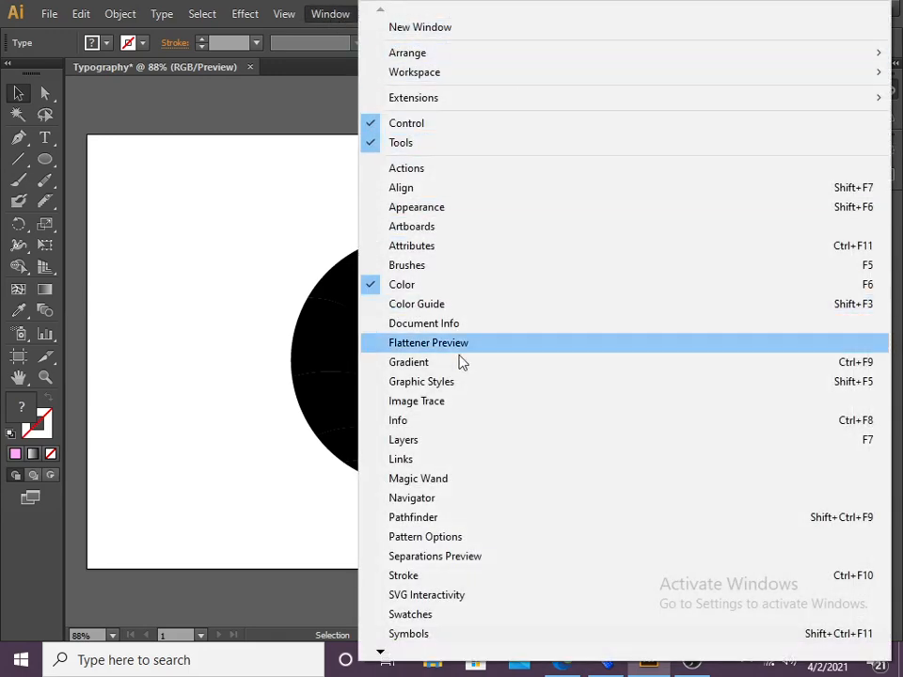
{"action": "left_click", "coordinate": [424, 446]}
{"action": "left_click_drag", "start_coordinate": [786, 374], "coordinate": [771, 429]}
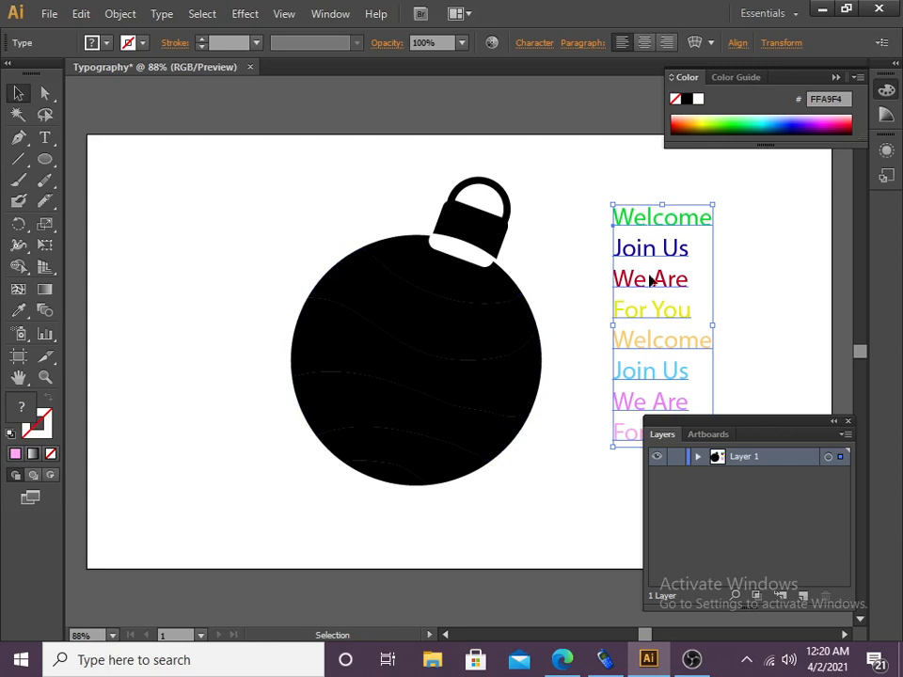
{"action": "left_click", "coordinate": [715, 287]}
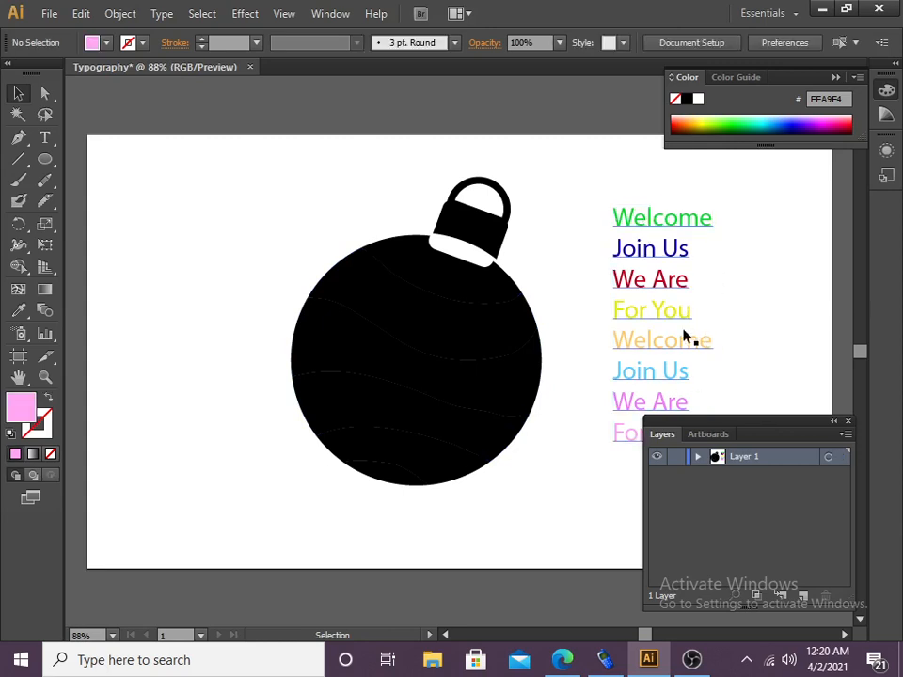
{"action": "left_click", "coordinate": [701, 370]}
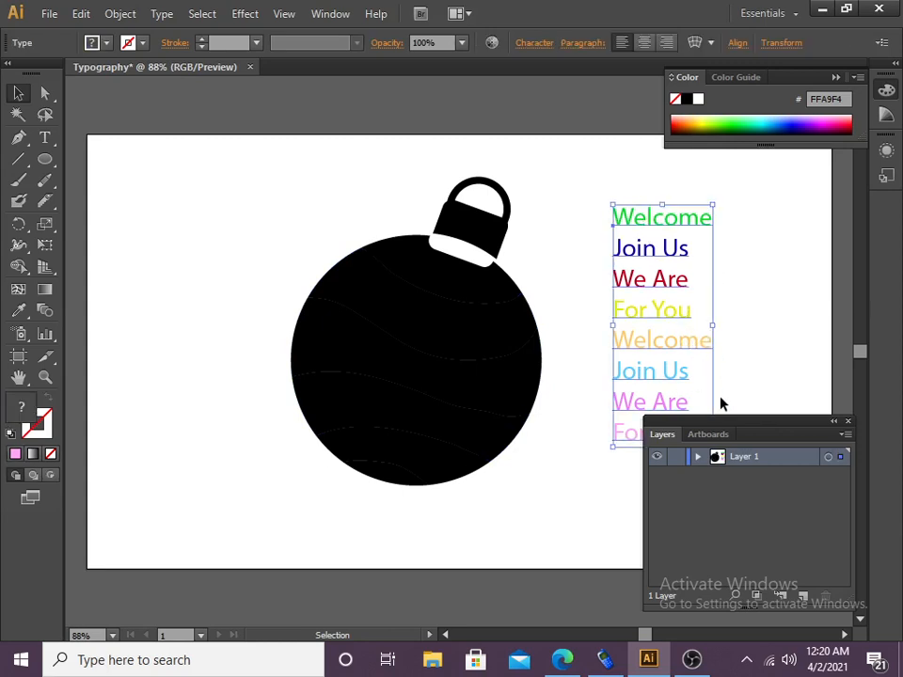
{"action": "left_click", "coordinate": [708, 299]}
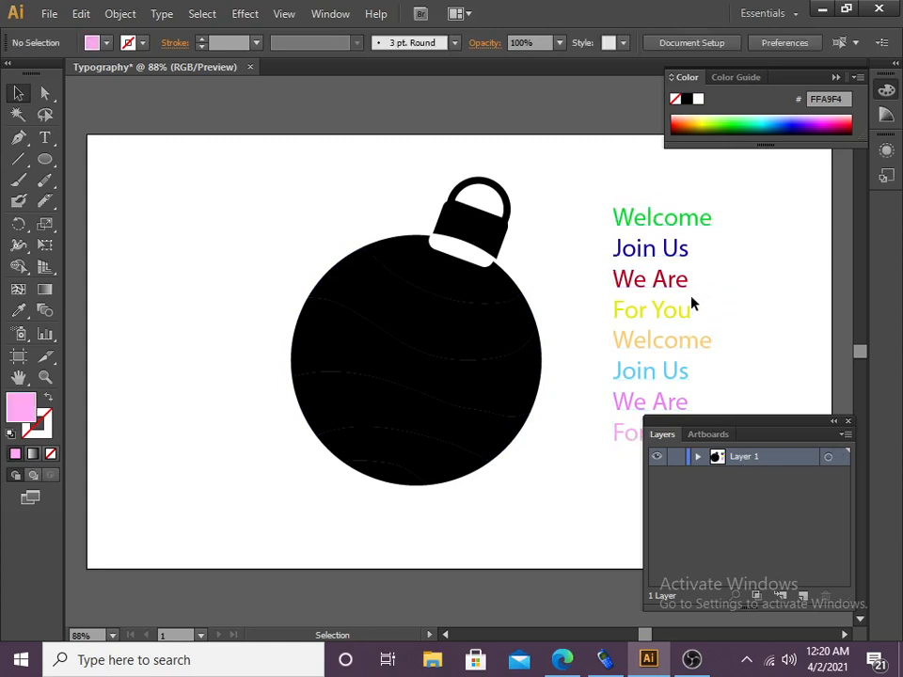
- Cut the coloured text block from the ornament's layer and paste it into a new layer
{"action": "left_click", "coordinate": [633, 323]}
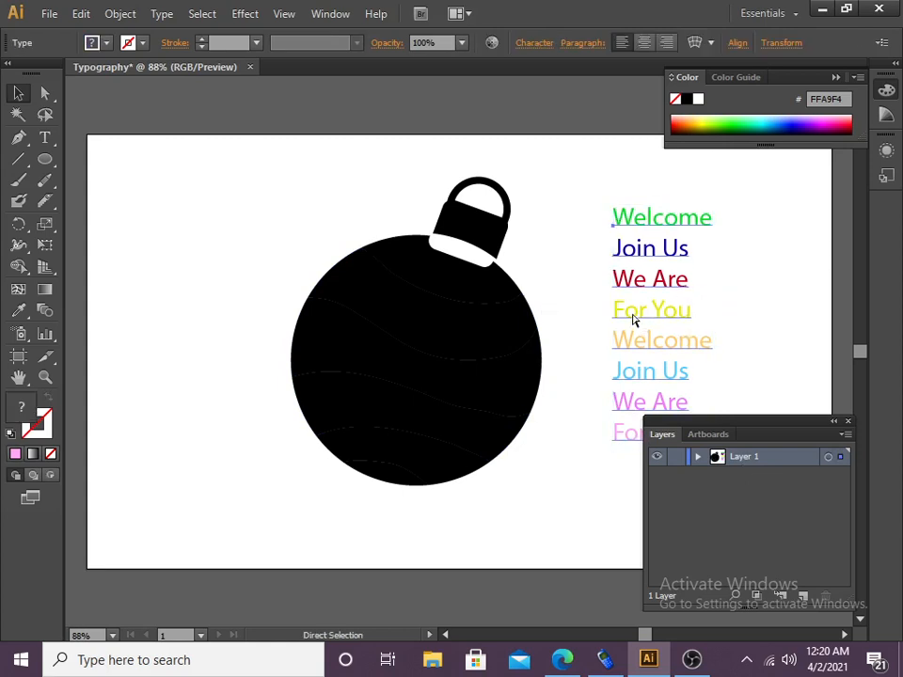
{"action": "key", "text": "Delete"}
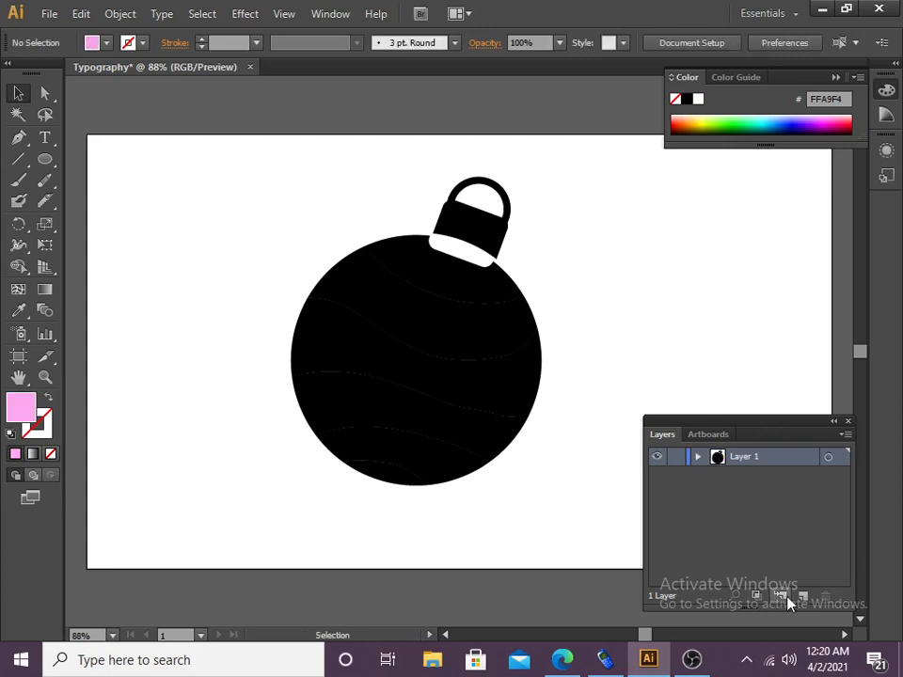
{"action": "left_click", "coordinate": [801, 596]}
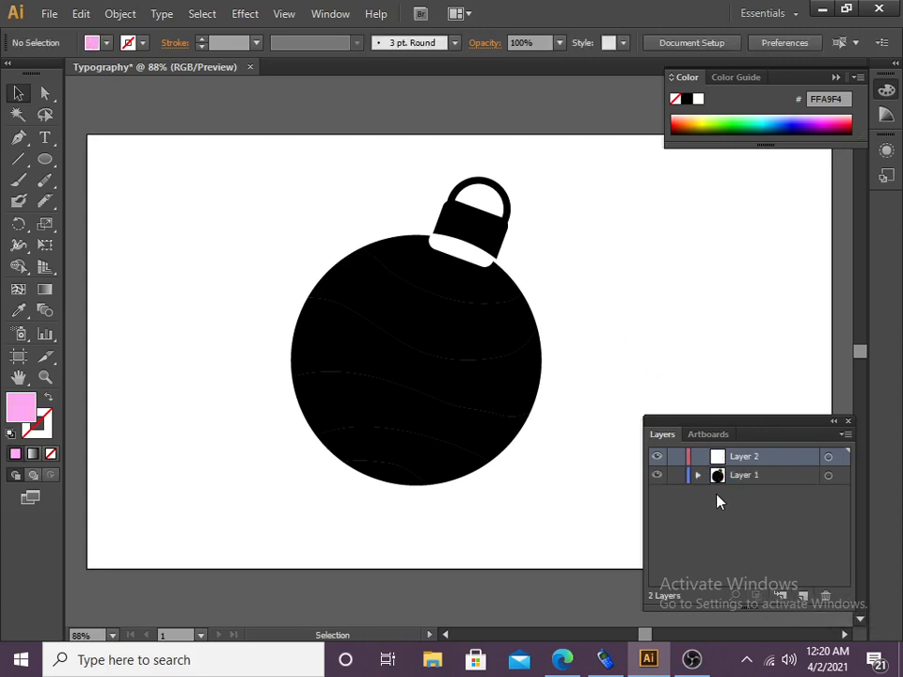
{"action": "key", "text": "ctrl+v"}
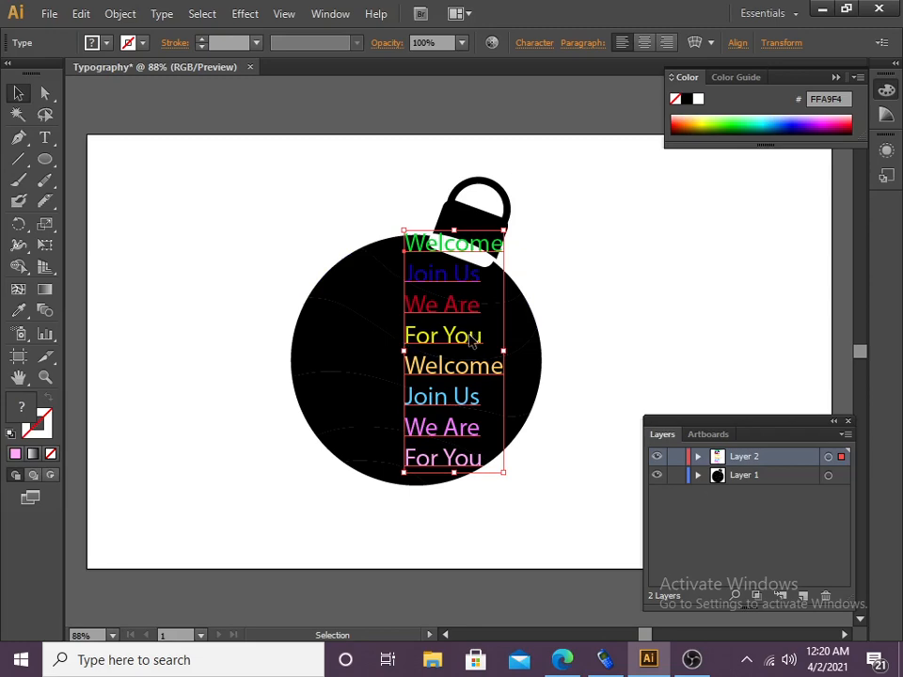
- Move the pasted text to the blank area right of the ornament and reorder Layer 2 beneath Layer 1
{"action": "left_click_drag", "start_coordinate": [473, 342], "coordinate": [694, 322]}
{"action": "left_click", "coordinate": [786, 344]}
{"action": "left_click_drag", "start_coordinate": [657, 358], "coordinate": [658, 344]}
{"action": "left_click", "coordinate": [718, 307]}
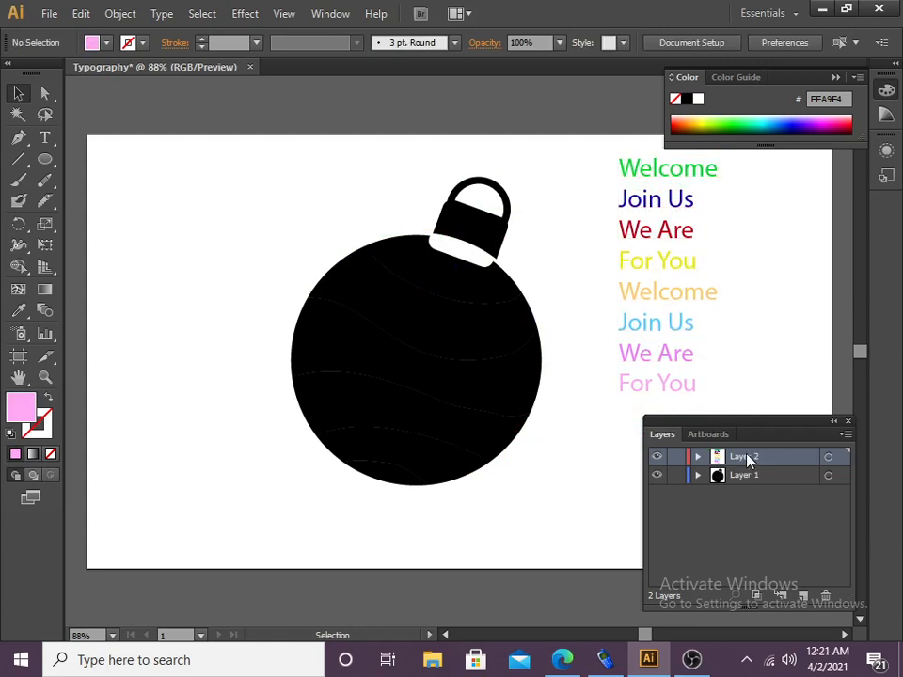
{"action": "left_click_drag", "start_coordinate": [744, 458], "coordinate": [751, 488]}
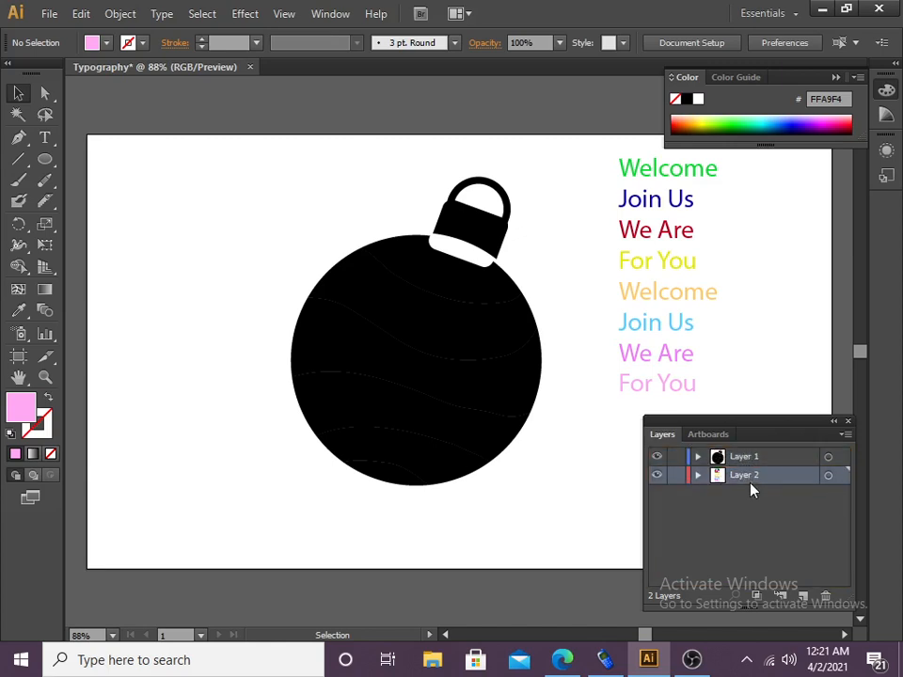
- Shift the coloured text block slightly down and convert all its lines to outlines
{"action": "left_click", "coordinate": [743, 458]}
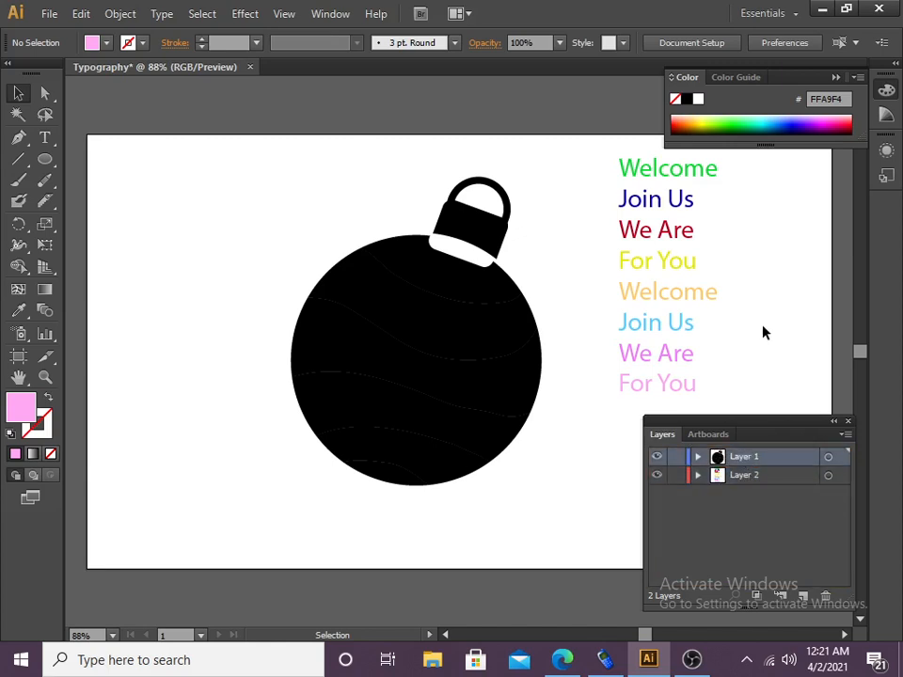
{"action": "left_click_drag", "start_coordinate": [671, 173], "coordinate": [672, 188]}
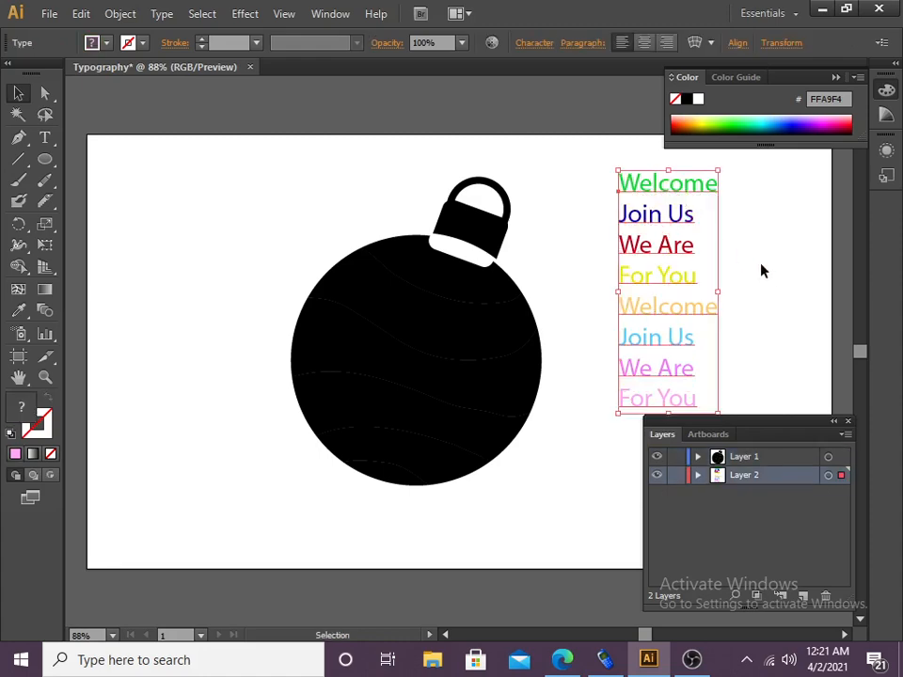
{"action": "left_click", "coordinate": [762, 268]}
{"action": "left_click", "coordinate": [44, 93]}
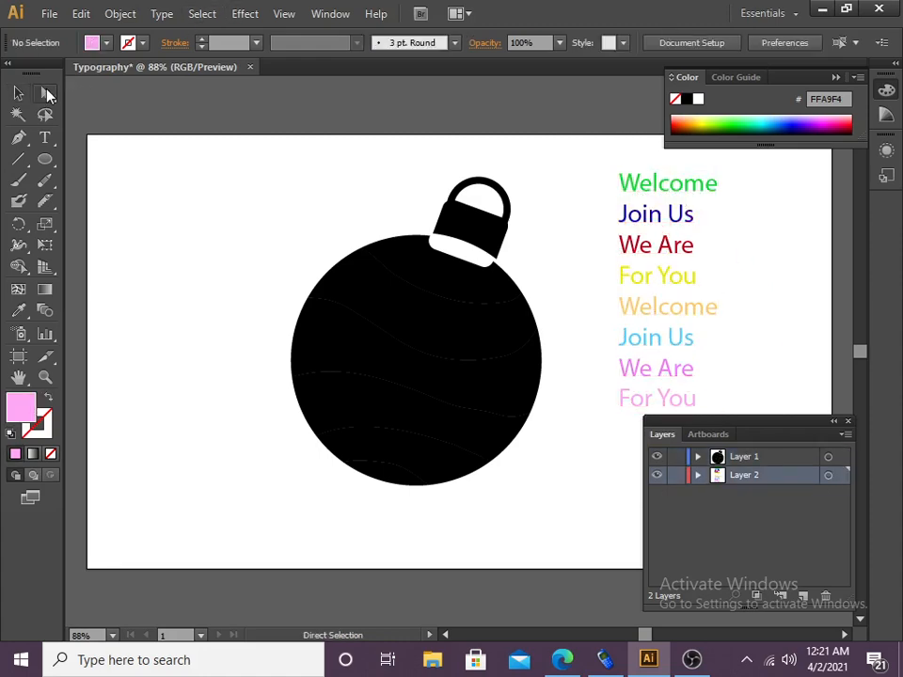
{"action": "left_click", "coordinate": [683, 196]}
{"action": "mouse_move", "coordinate": [683, 191]}
{"action": "left_mouse_down"}
{"action": "mouse_move", "coordinate": [573, 239]}
{"action": "mouse_move", "coordinate": [649, 224]}
{"action": "mouse_move", "coordinate": [685, 185]}
{"action": "left_mouse_up"}
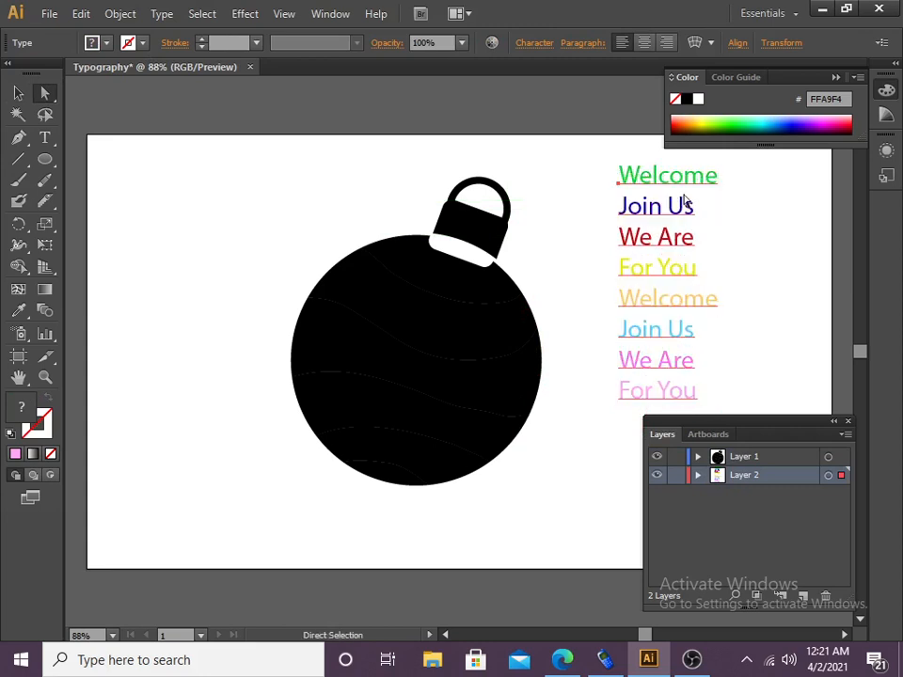
{"action": "left_click", "coordinate": [685, 286]}
{"action": "left_click", "coordinate": [679, 218]}
{"action": "right_click", "coordinate": [677, 218]}
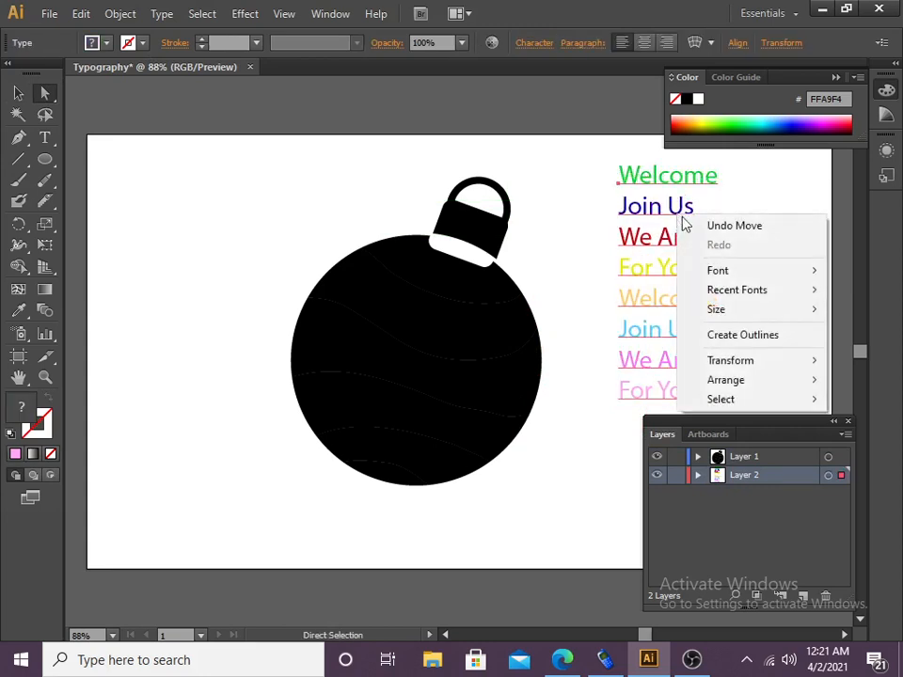
{"action": "left_click", "coordinate": [746, 336]}
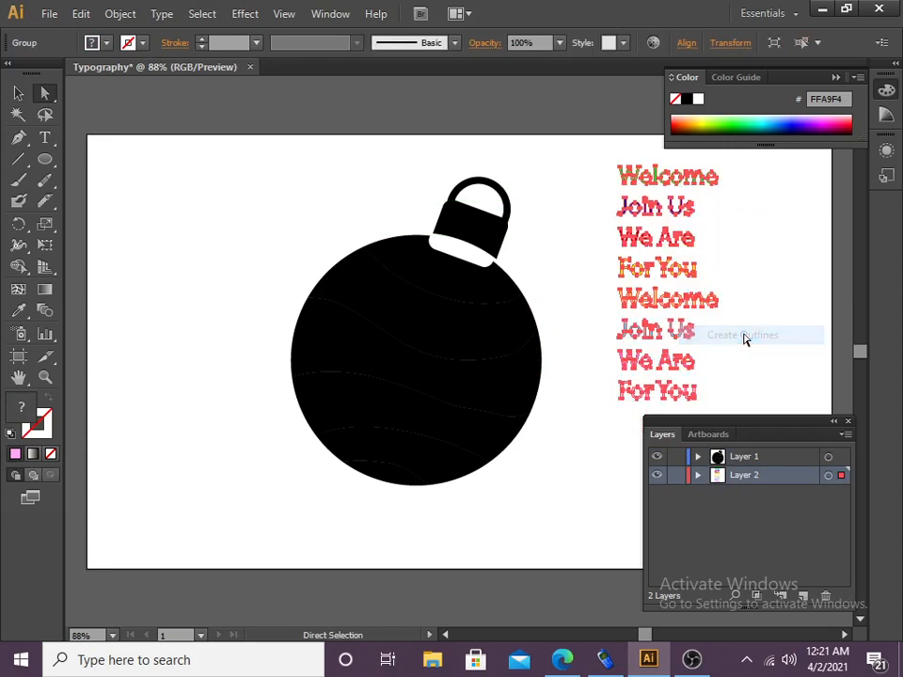
{"action": "left_click", "coordinate": [765, 272]}
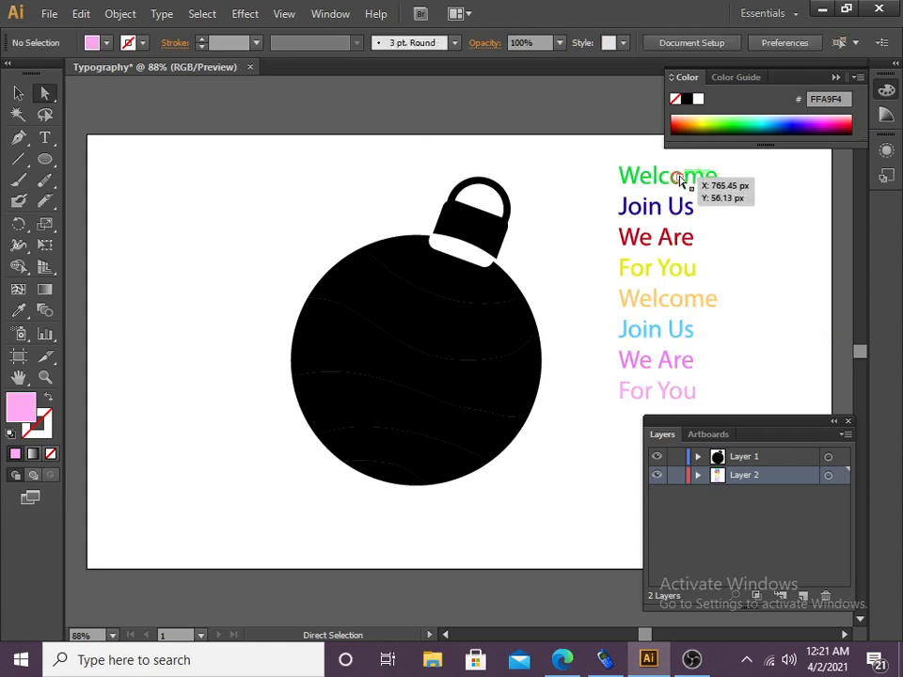
{"action": "left_click_drag", "start_coordinate": [685, 178], "coordinate": [610, 177]}
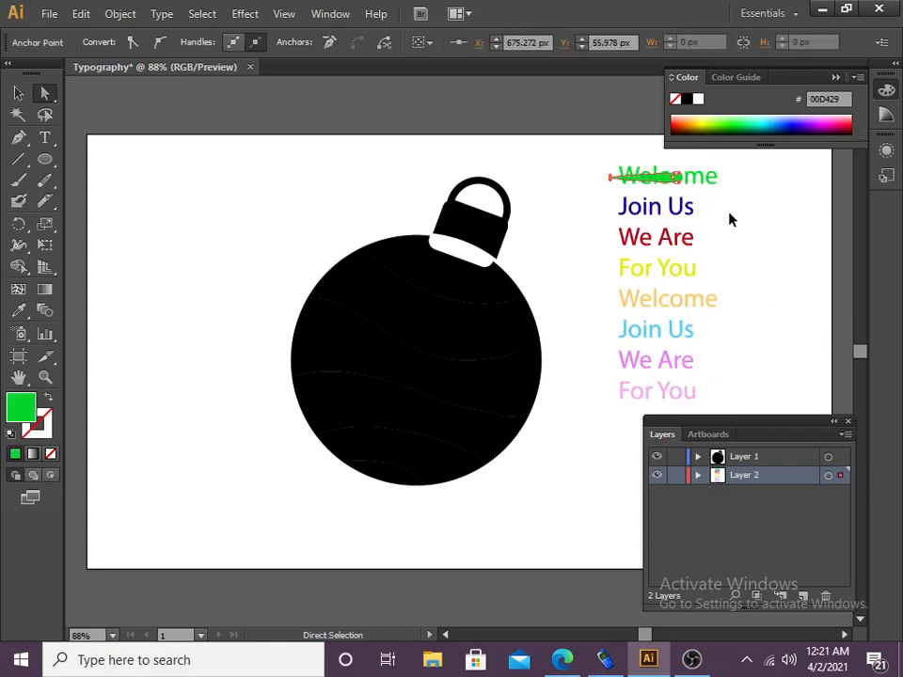
{"action": "key", "text": "ctrl+z"}
{"action": "left_click", "coordinate": [612, 158]}
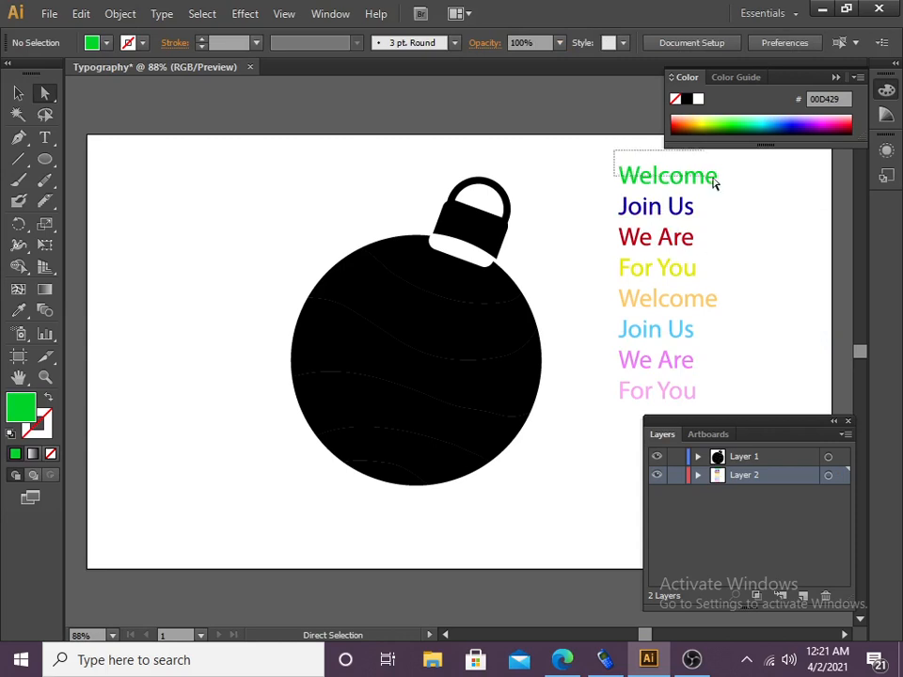
{"action": "left_click_drag", "start_coordinate": [720, 180], "coordinate": [602, 169]}
{"action": "key", "text": "ctrl+z"}
{"action": "left_click", "coordinate": [736, 235]}
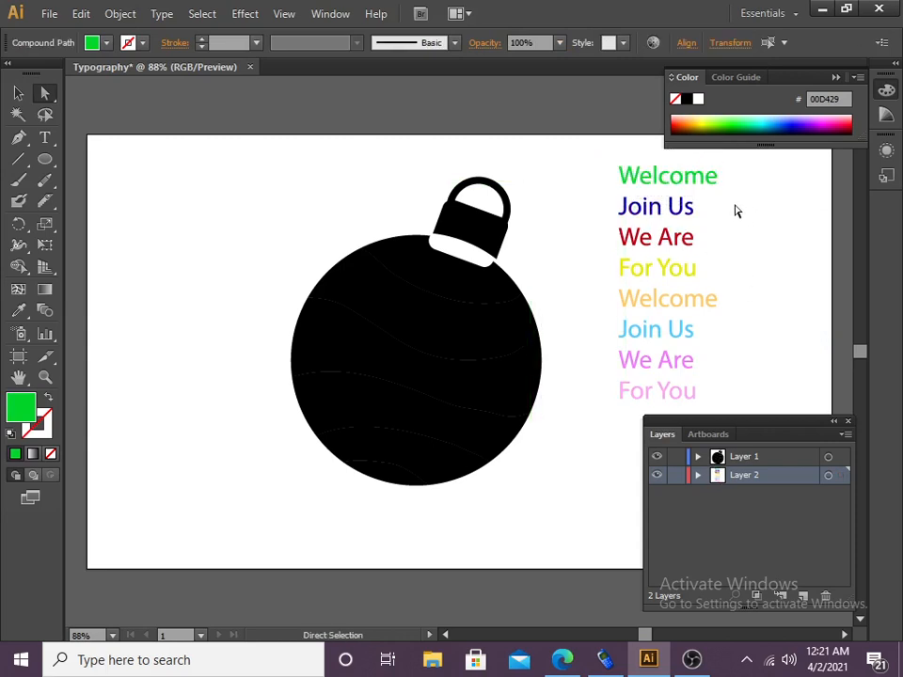
{"action": "left_click_drag", "start_coordinate": [695, 183], "coordinate": [742, 242]}
{"action": "key", "text": "ctrl"}
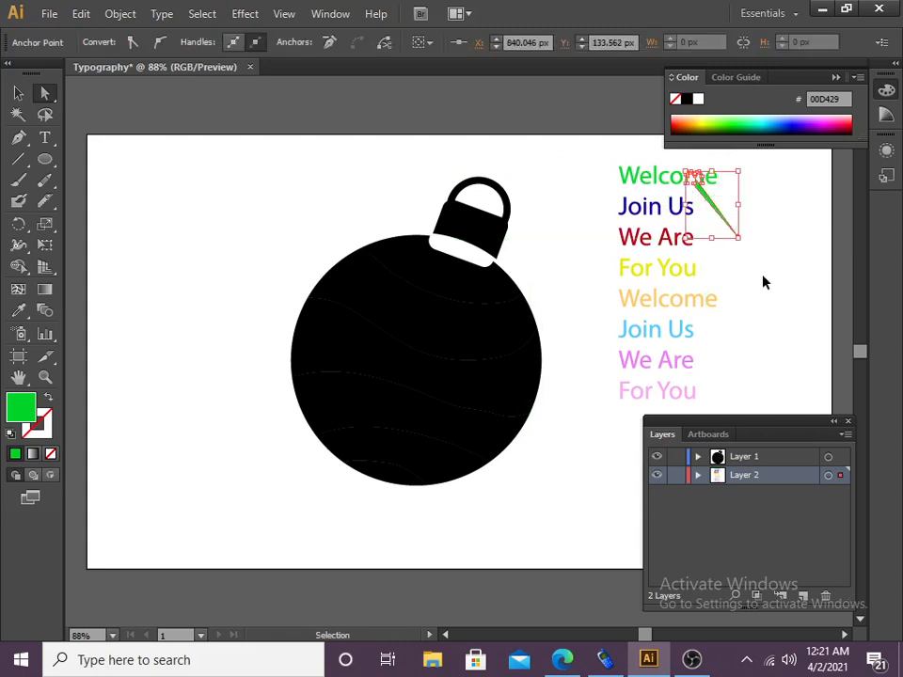
{"action": "key", "text": "ctrl+z"}
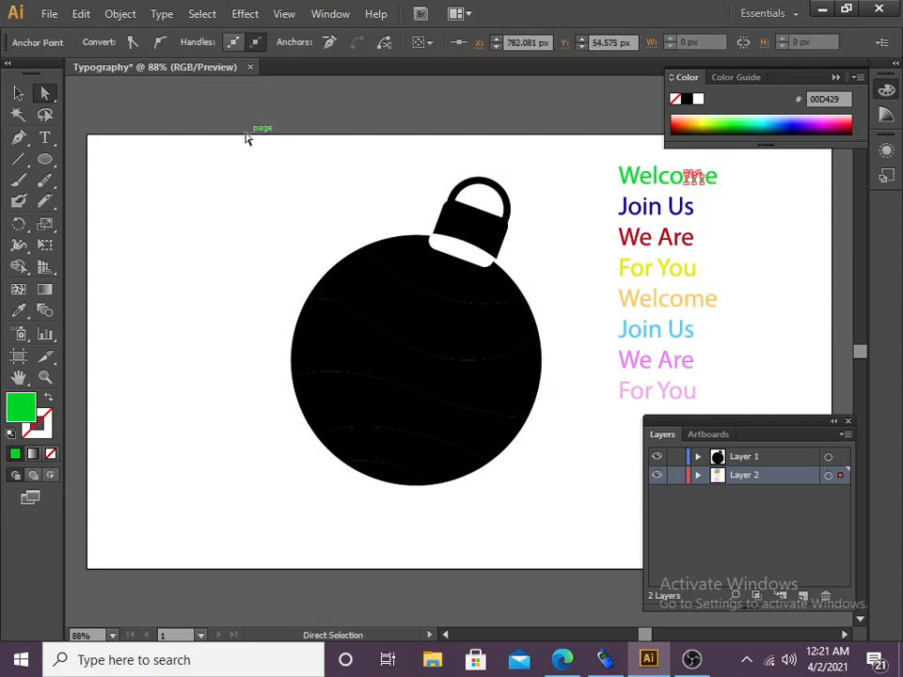
- Reposition the outlined text block in the blank area right of the ornament and ungroup it into separate letters
{"action": "left_click", "coordinate": [18, 93]}
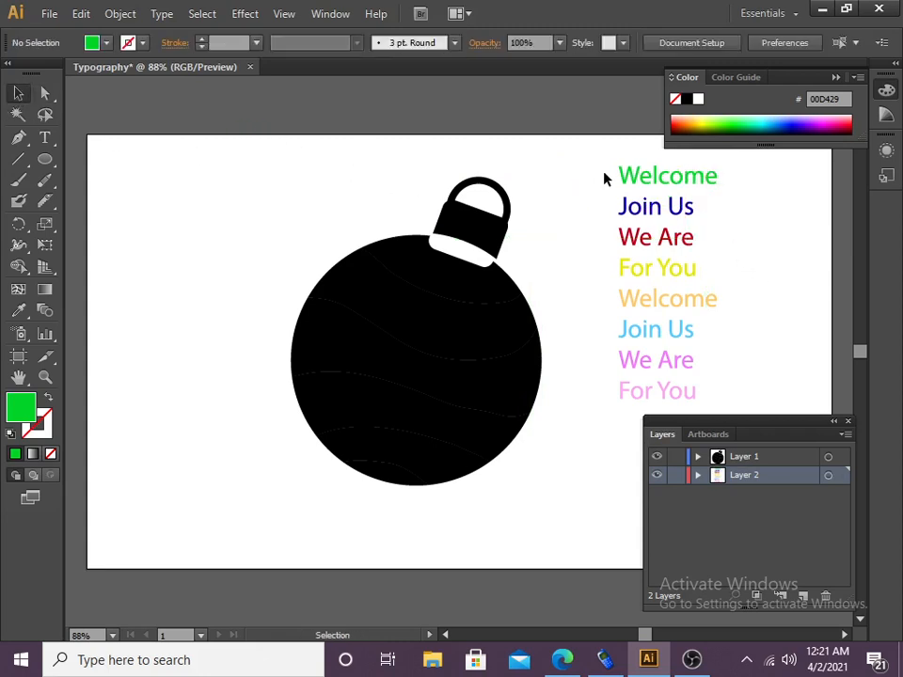
{"action": "left_click_drag", "start_coordinate": [616, 178], "coordinate": [569, 178]}
{"action": "left_click", "coordinate": [691, 248]}
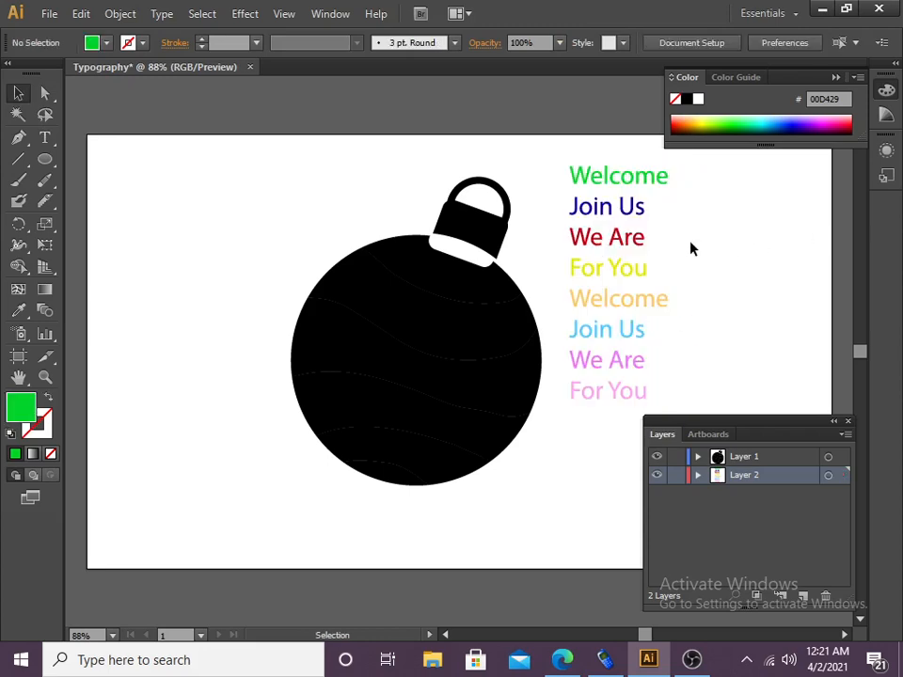
{"action": "mouse_move", "coordinate": [658, 196]}
{"action": "left_mouse_down"}
{"action": "mouse_move", "coordinate": [668, 194]}
{"action": "mouse_move", "coordinate": [637, 177]}
{"action": "mouse_move", "coordinate": [603, 234]}
{"action": "mouse_move", "coordinate": [517, 212]}
{"action": "mouse_move", "coordinate": [644, 228]}
{"action": "mouse_move", "coordinate": [651, 203]}
{"action": "left_mouse_up"}
{"action": "right_click", "coordinate": [664, 246]}
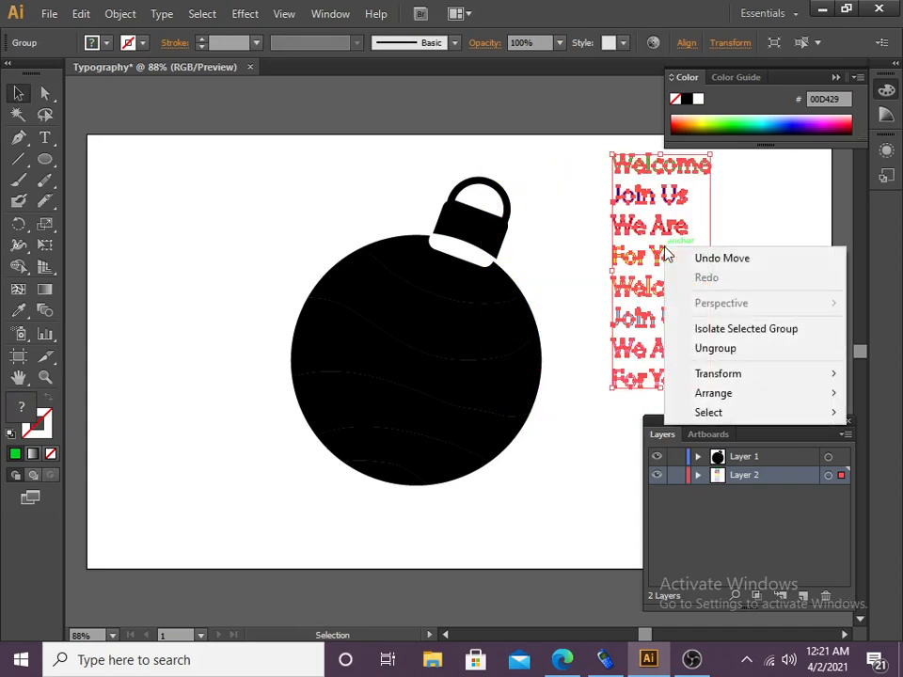
{"action": "left_click", "coordinate": [710, 349]}
{"action": "left_click", "coordinate": [748, 259]}
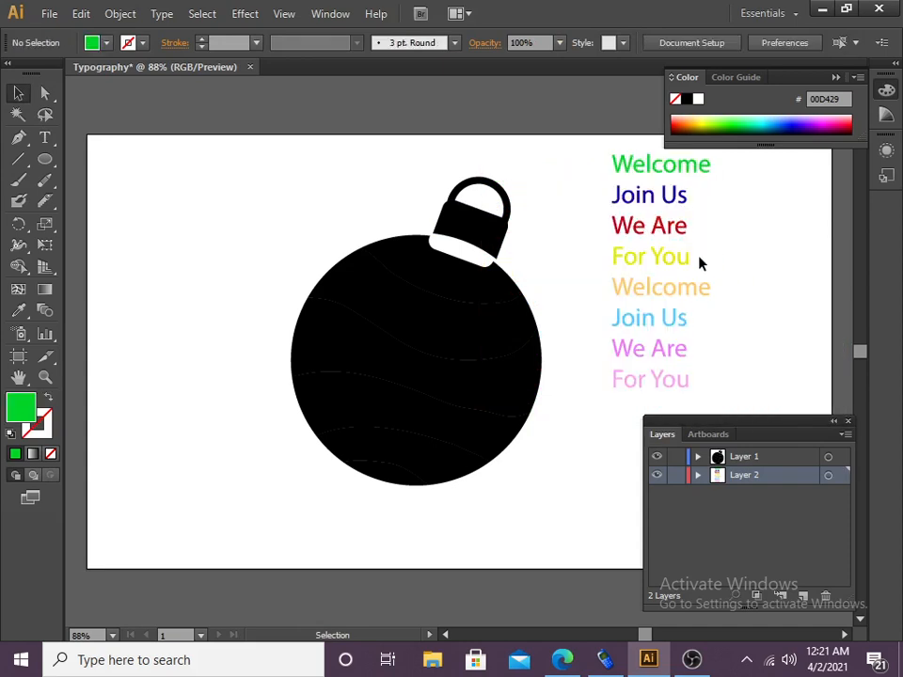
- Undo the trial move of the yellow letter u and group the letters of the green Welcome line
{"action": "left_click_drag", "start_coordinate": [683, 259], "coordinate": [730, 262]}
{"action": "key", "text": "ctrl+z"}
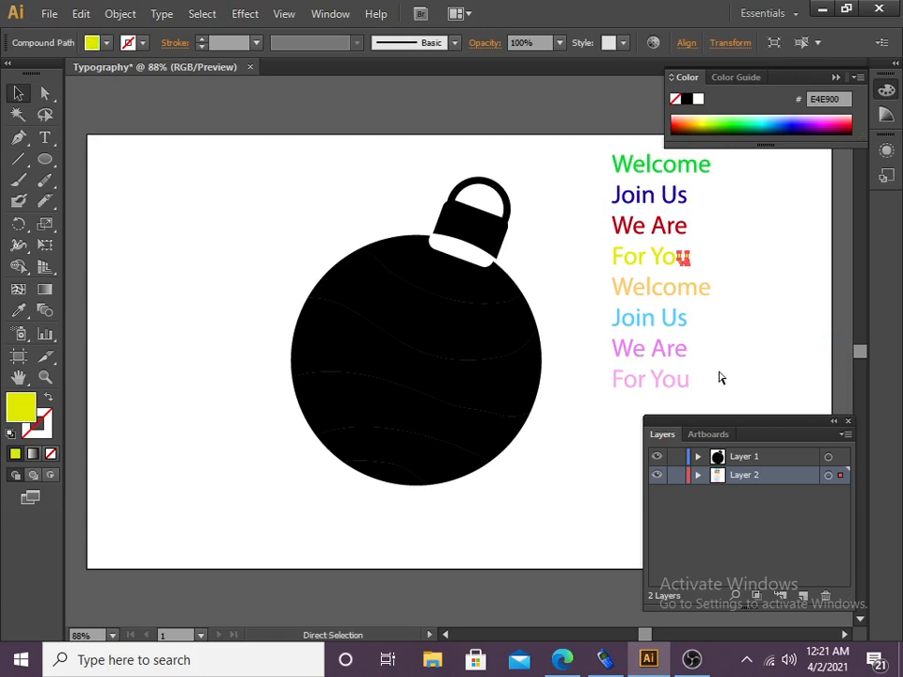
{"action": "left_click", "coordinate": [619, 161]}
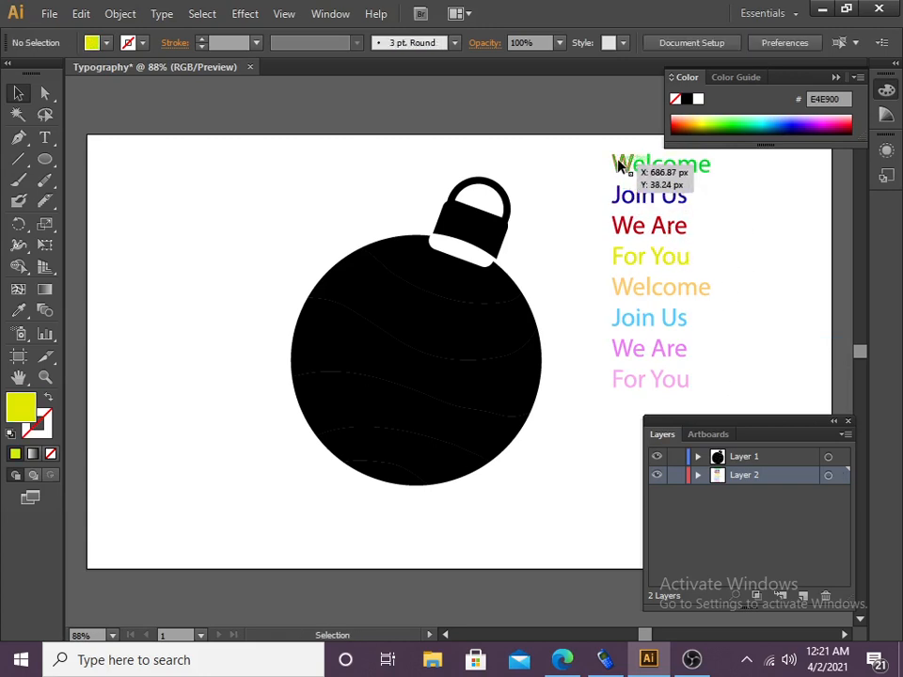
{"action": "left_click", "coordinate": [716, 176]}
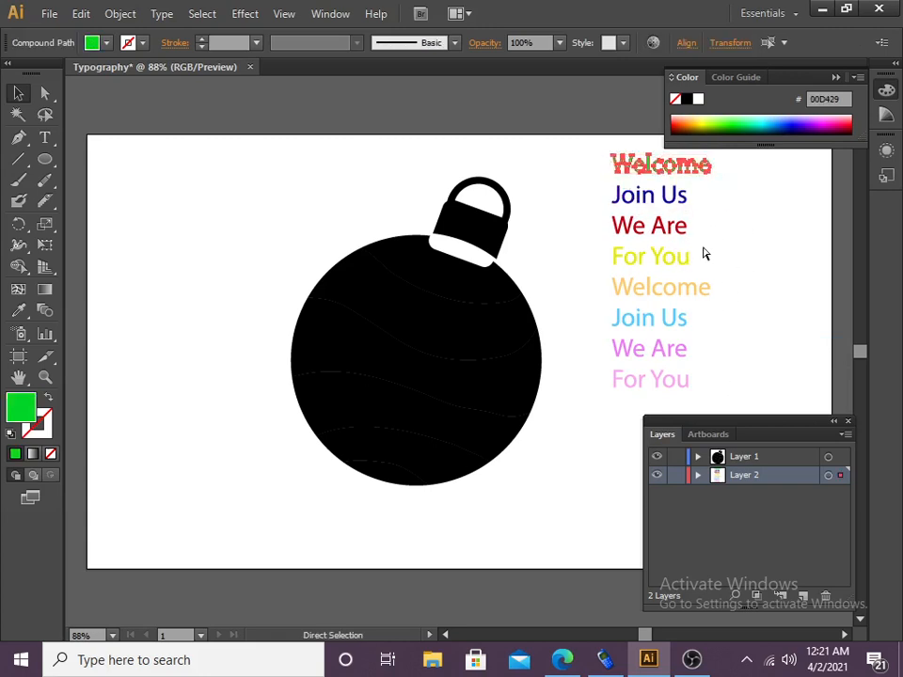
{"action": "key", "text": "v"}
{"action": "left_click", "coordinate": [676, 196]}
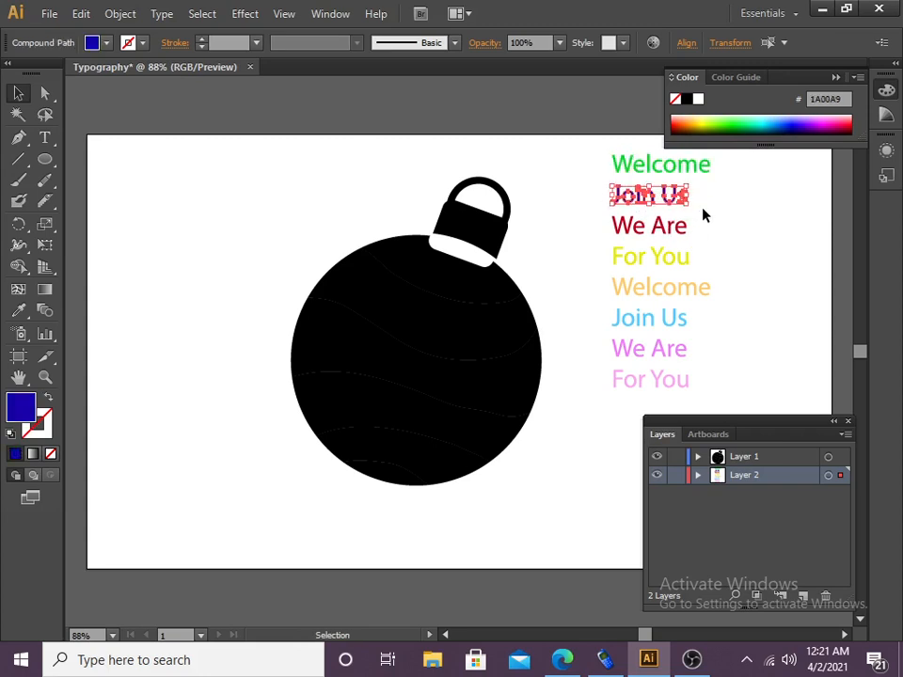
{"action": "key", "text": "ctrl+v"}
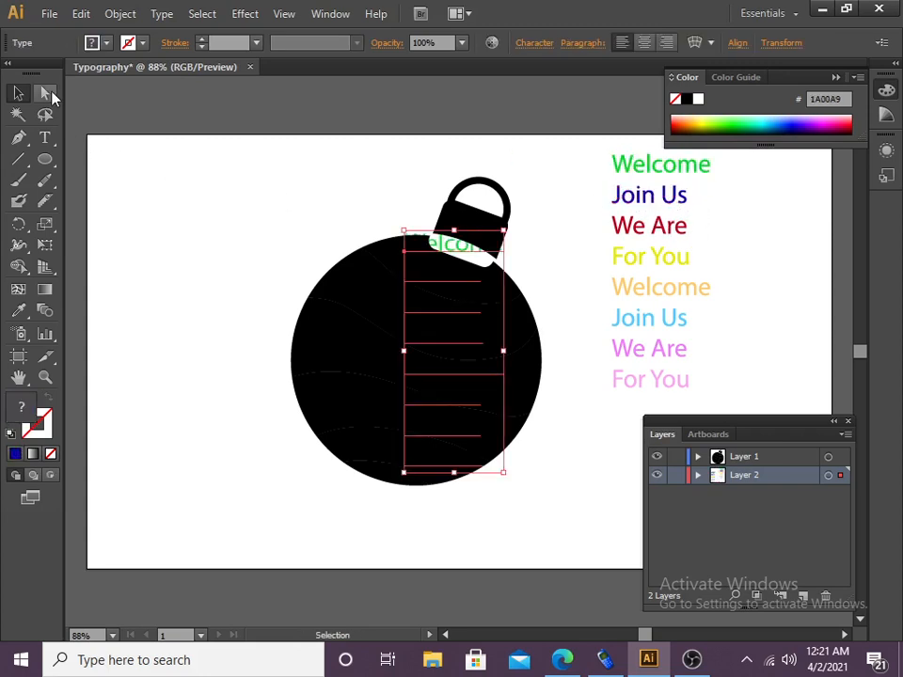
{"action": "left_click", "coordinate": [617, 200]}
{"action": "key", "text": "a"}
{"action": "left_click_drag", "start_coordinate": [628, 196], "coordinate": [697, 203]}
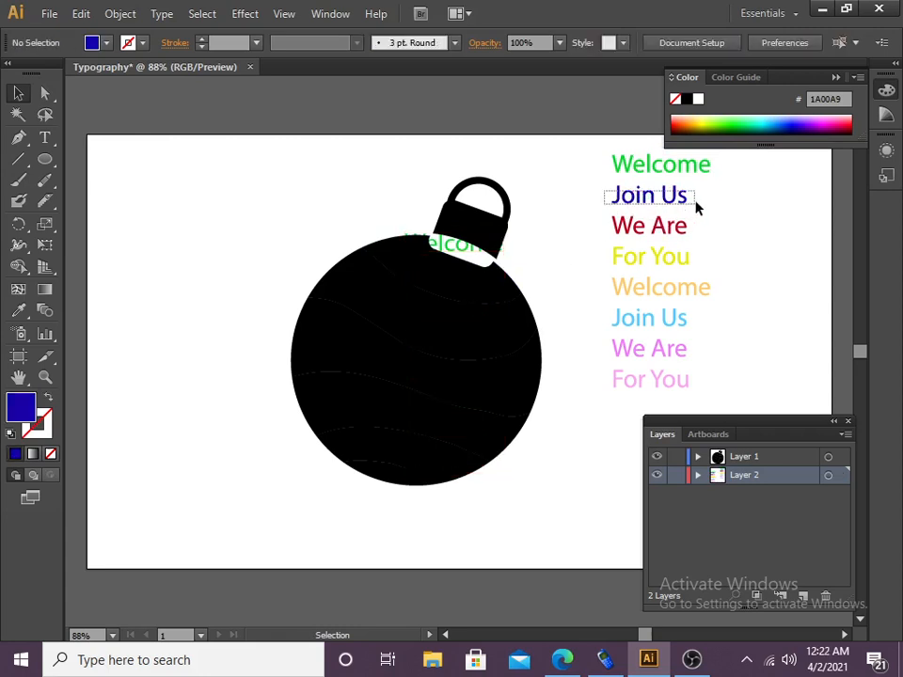
{"action": "key", "text": "ctrl+z"}
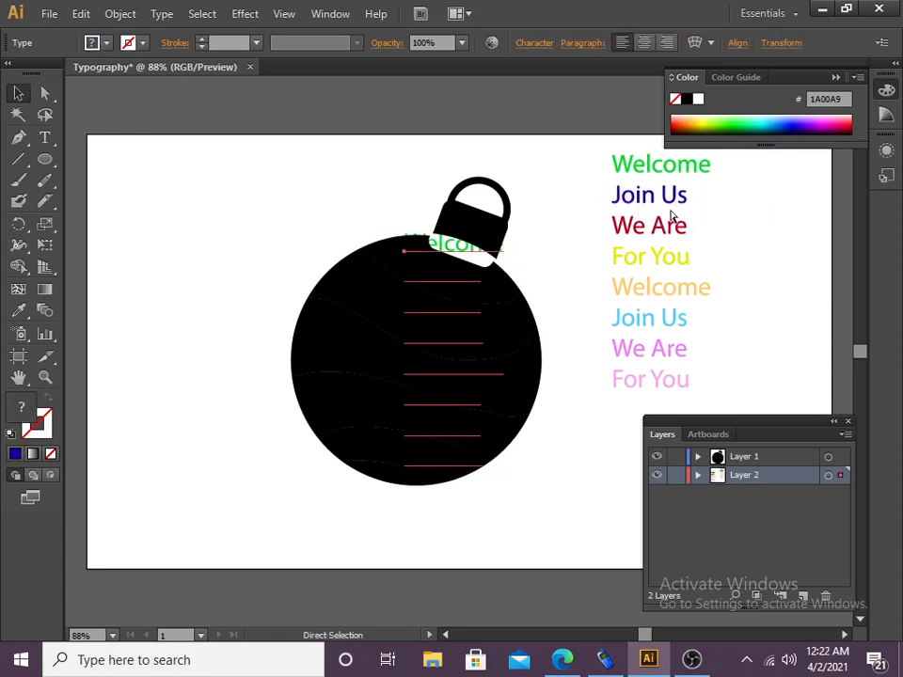
{"action": "key", "text": "ctrl+z"}
- Group the letters of the dark blue Join Us, the red We Are and the yellow For You lines, one group per line
{"action": "key", "text": "ctrl+z"}
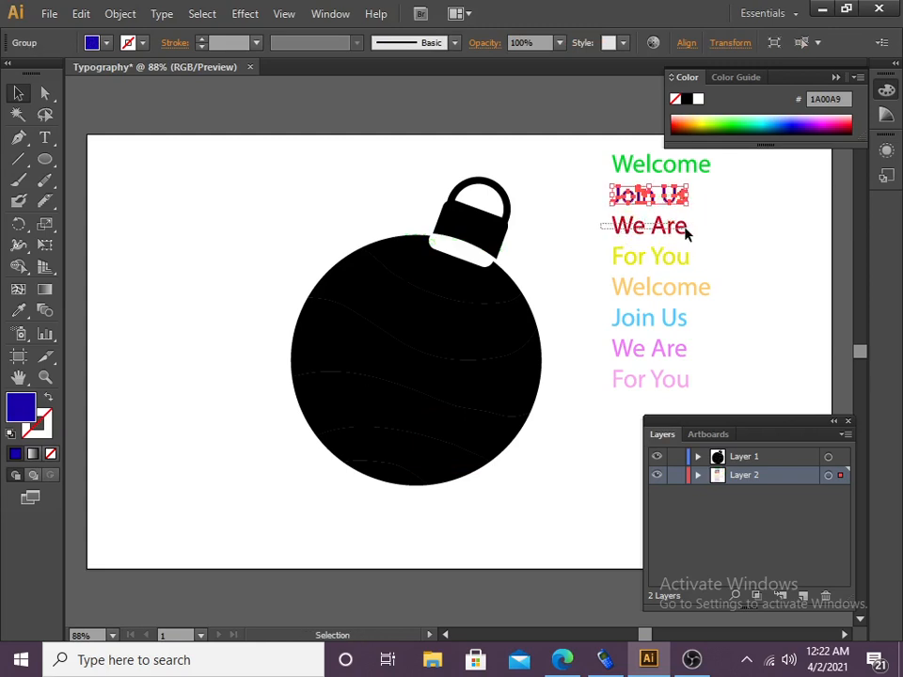
{"action": "left_click", "coordinate": [686, 232], "text": "ctrl"}
{"action": "key", "text": "ctrl+c"}
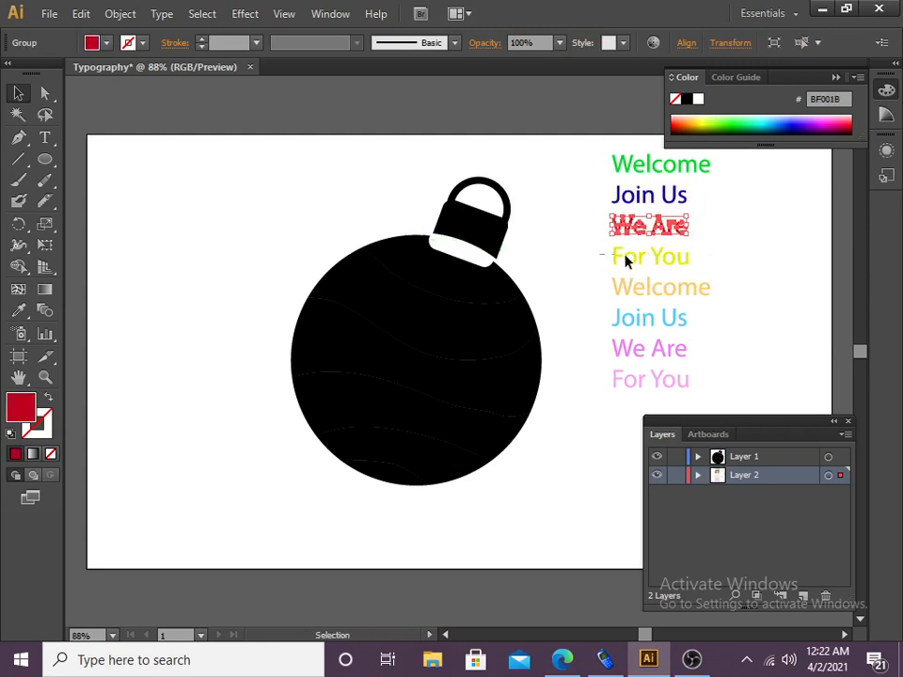
{"action": "left_click", "coordinate": [691, 262], "text": "ctrl"}
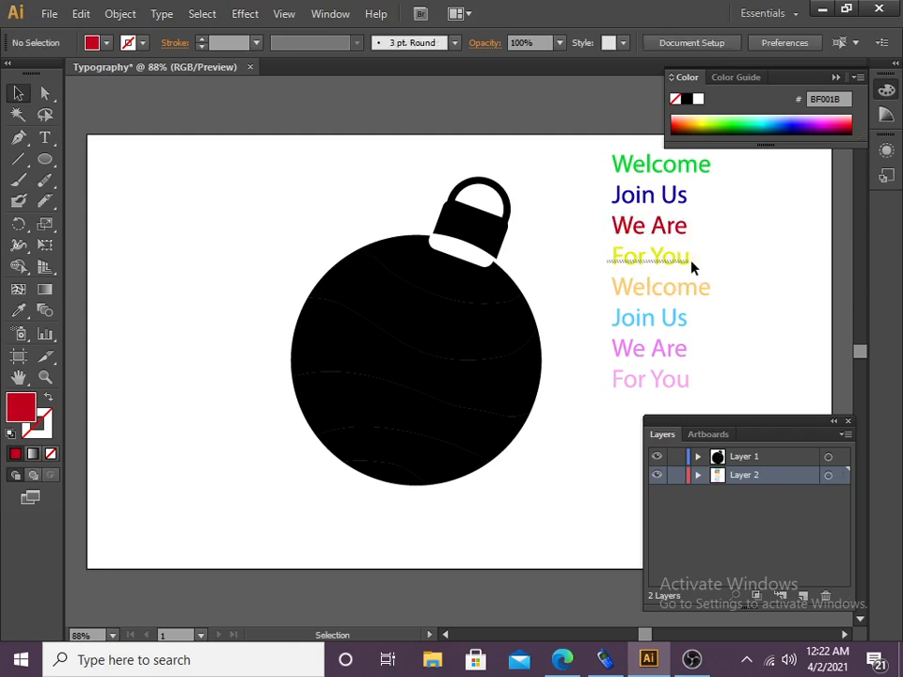
{"action": "left_click", "coordinate": [691, 266], "text": "ctrl"}
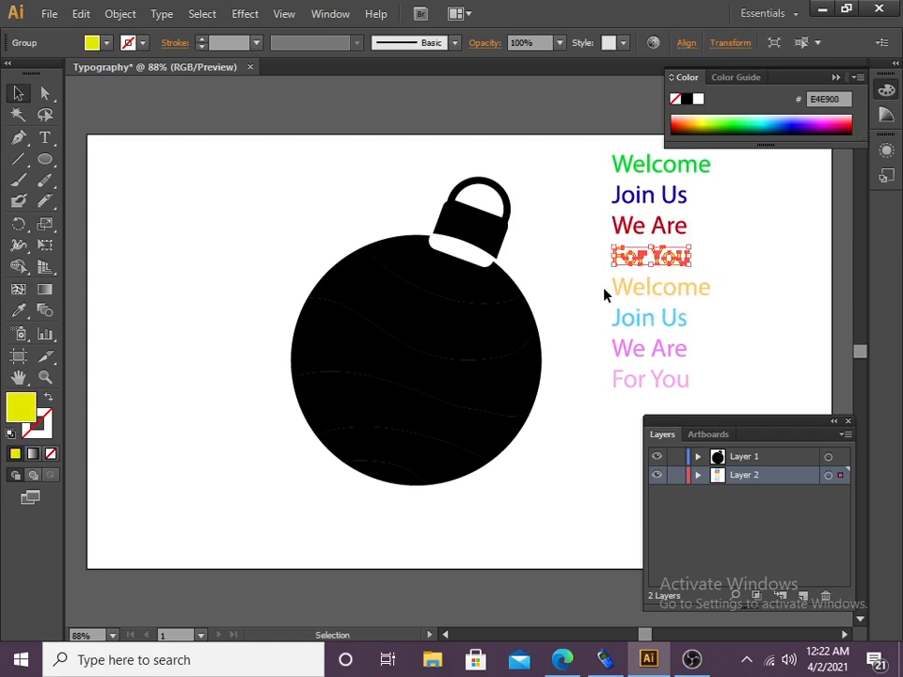
- Group the letters of each of the last four lines: orange Welcome, sky blue Join Us, violet We Are and pink For You
{"action": "left_click", "coordinate": [718, 296], "text": "ctrl"}
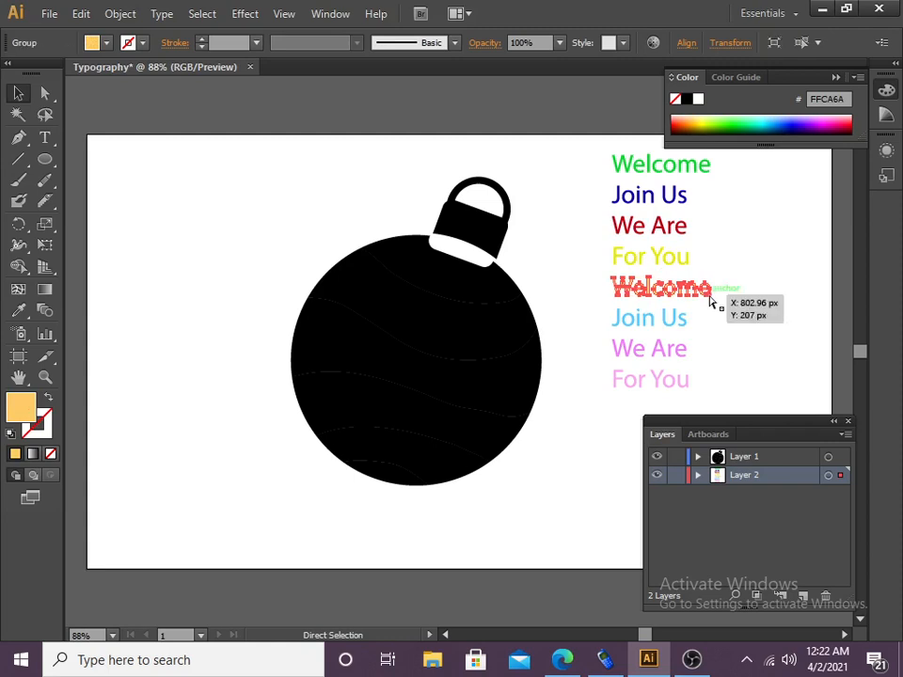
{"action": "left_click", "coordinate": [692, 336], "text": "ctrl"}
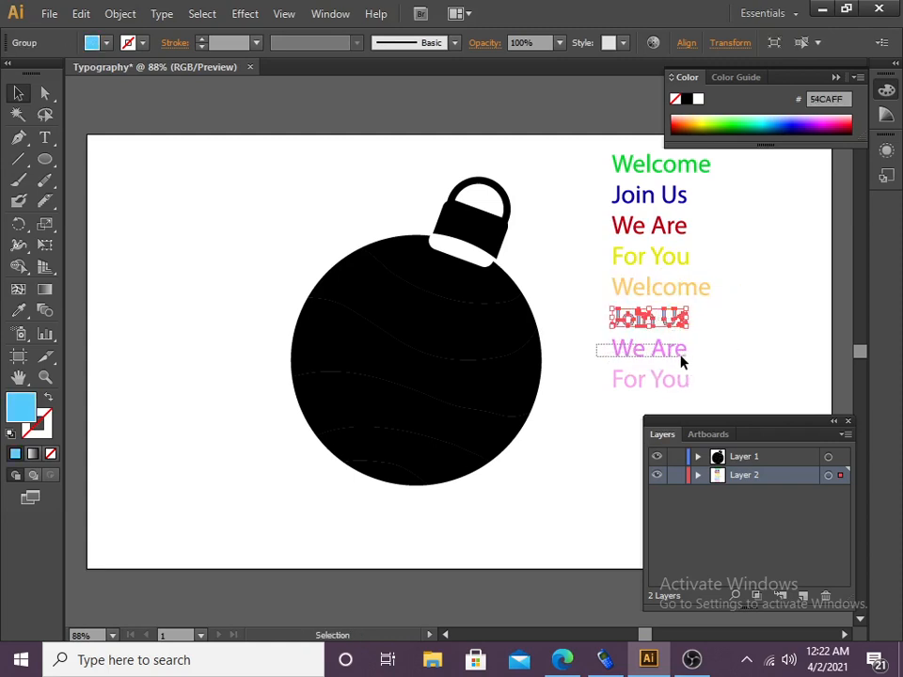
{"action": "left_click", "coordinate": [686, 361], "text": "ctrl"}
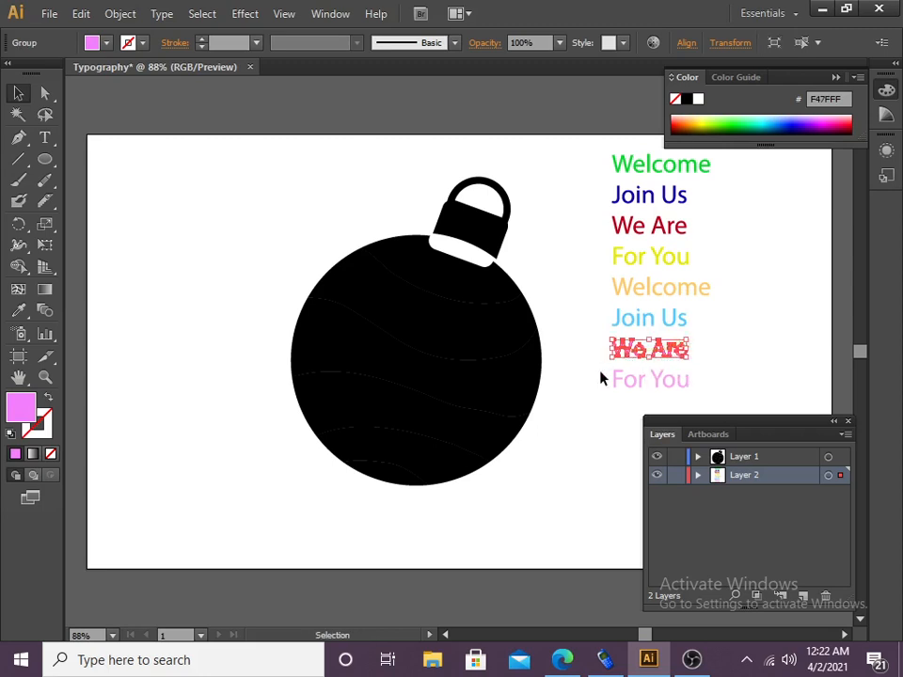
{"action": "left_click", "coordinate": [711, 394], "text": "ctrl"}
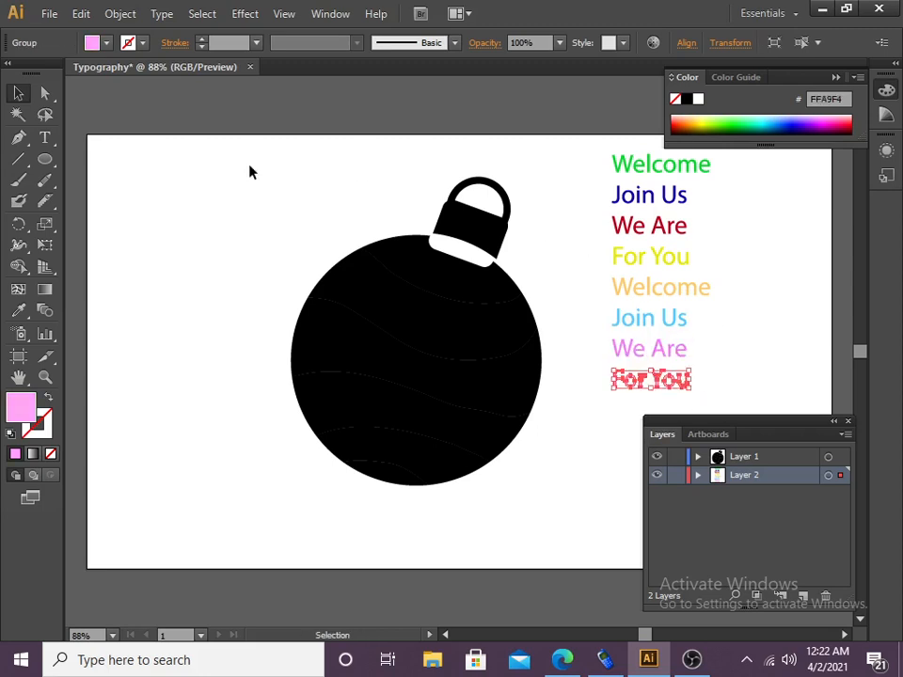
- Try moving the red We Are, yellow For You, orange Welcome and sky blue Join Us groups separately, and undo the moves
{"action": "left_click", "coordinate": [265, 222]}
{"action": "left_click_drag", "start_coordinate": [616, 227], "coordinate": [560, 217]}
{"action": "left_click_drag", "start_coordinate": [683, 266], "coordinate": [747, 275]}
{"action": "left_click_drag", "start_coordinate": [686, 299], "coordinate": [734, 322]}
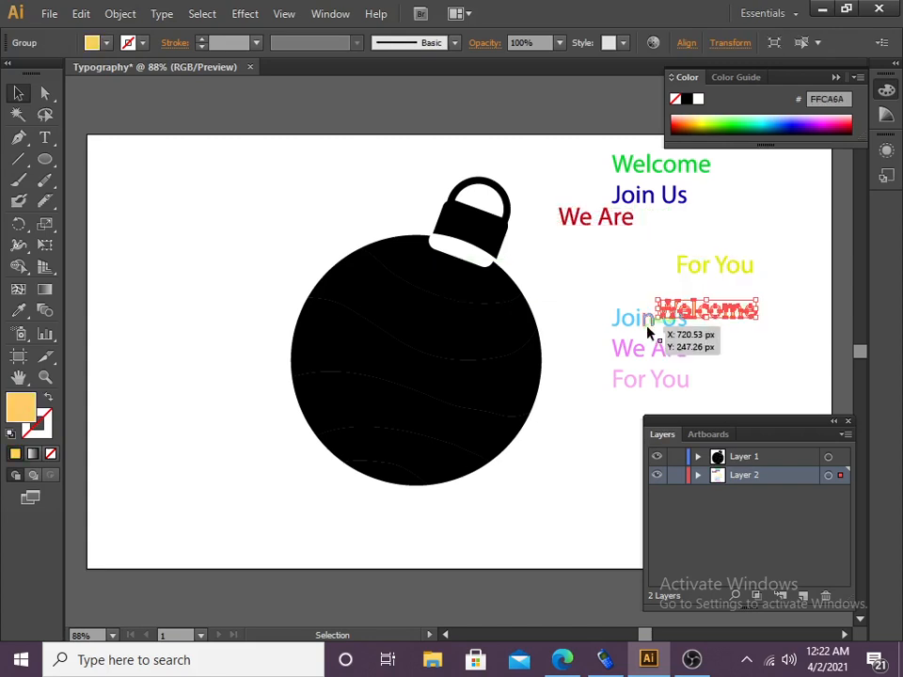
{"action": "left_click_drag", "start_coordinate": [667, 329], "coordinate": [639, 335]}
{"action": "key", "text": "ctrl+z"}
{"action": "key", "text": "ctrl+z"}
{"action": "key", "text": "ctrl+z"}
{"action": "key", "text": "ctrl+z"}
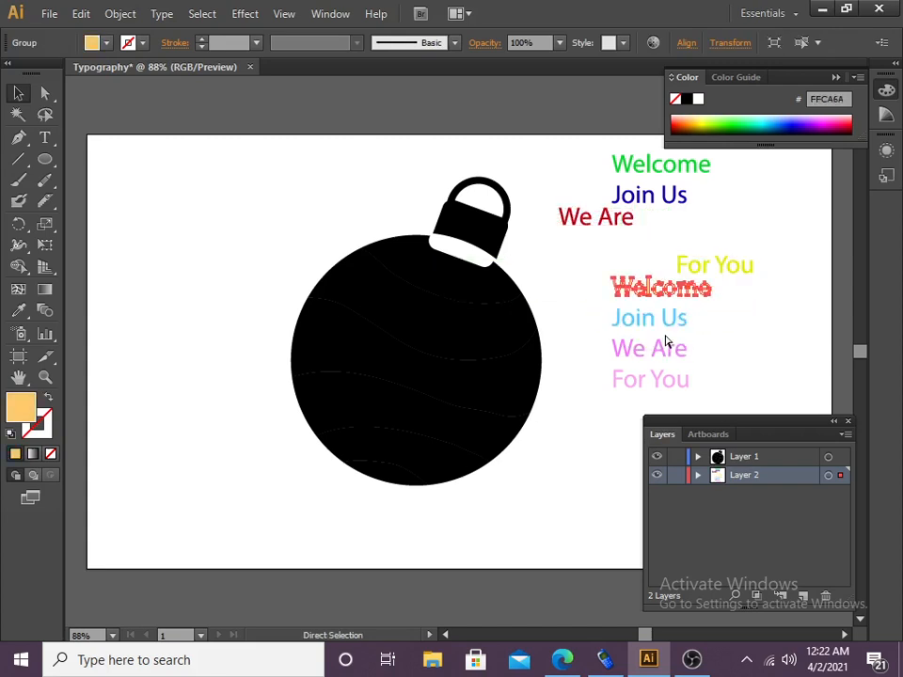
{"action": "left_click", "coordinate": [818, 309]}
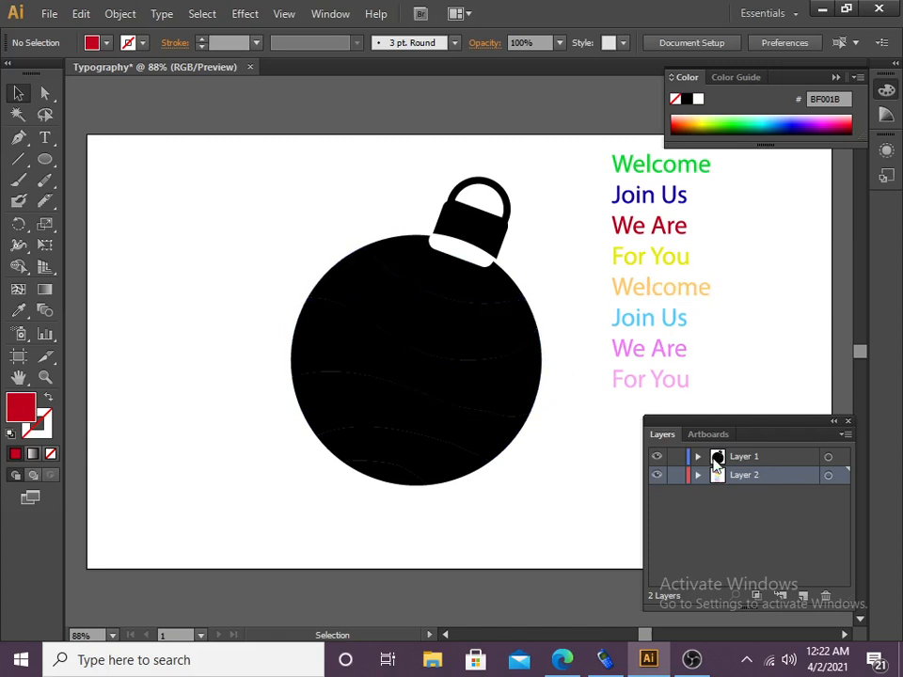
- Warp the green Welcome group into the ornament's topmost band with Envelope Distort, using the band as the top object
{"action": "left_click", "coordinate": [468, 294]}
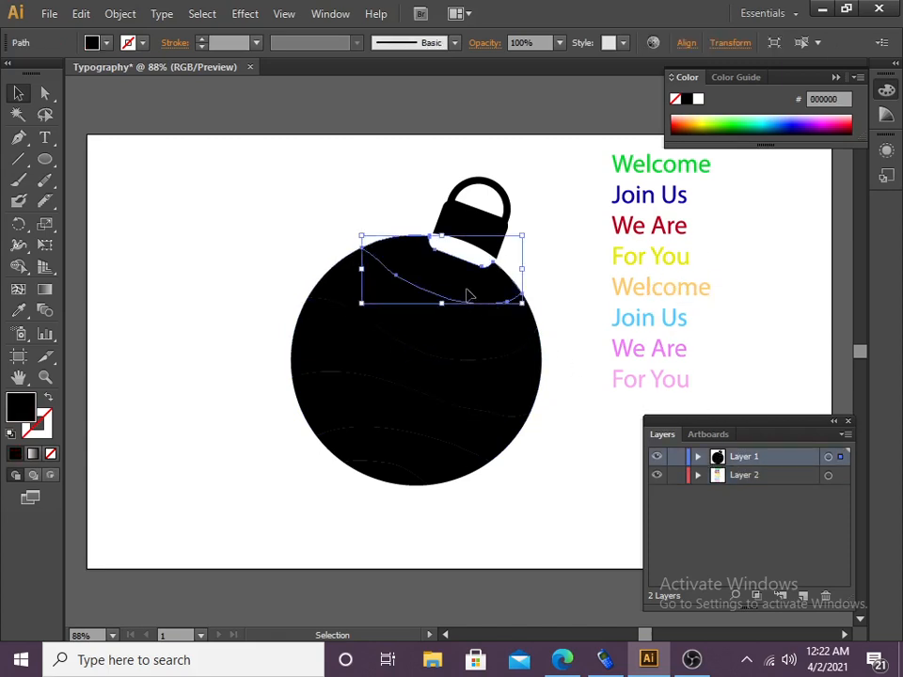
{"action": "left_click", "coordinate": [637, 174], "text": "shift"}
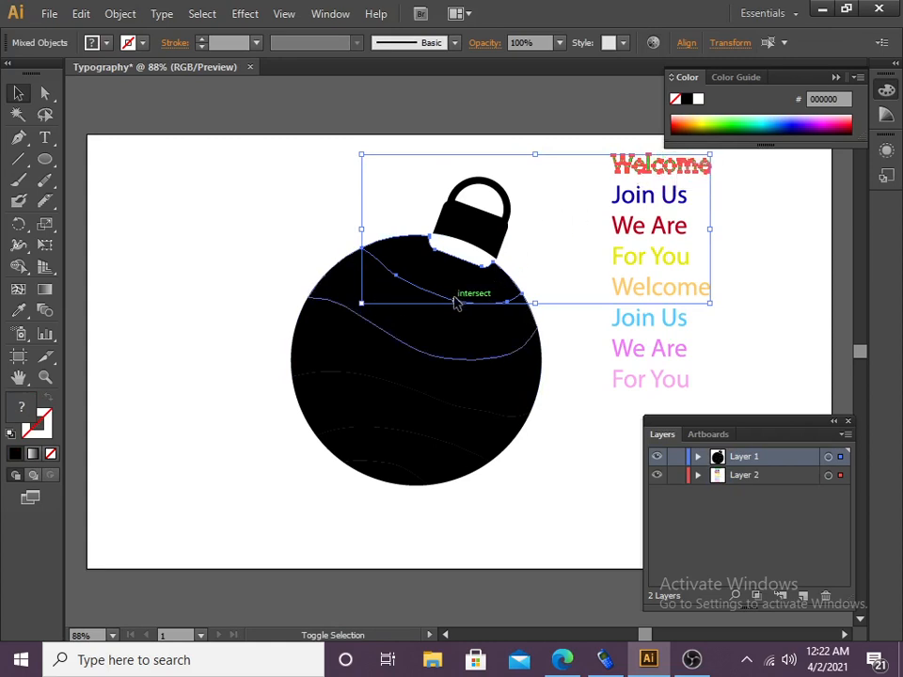
{"action": "left_click", "coordinate": [121, 16]}
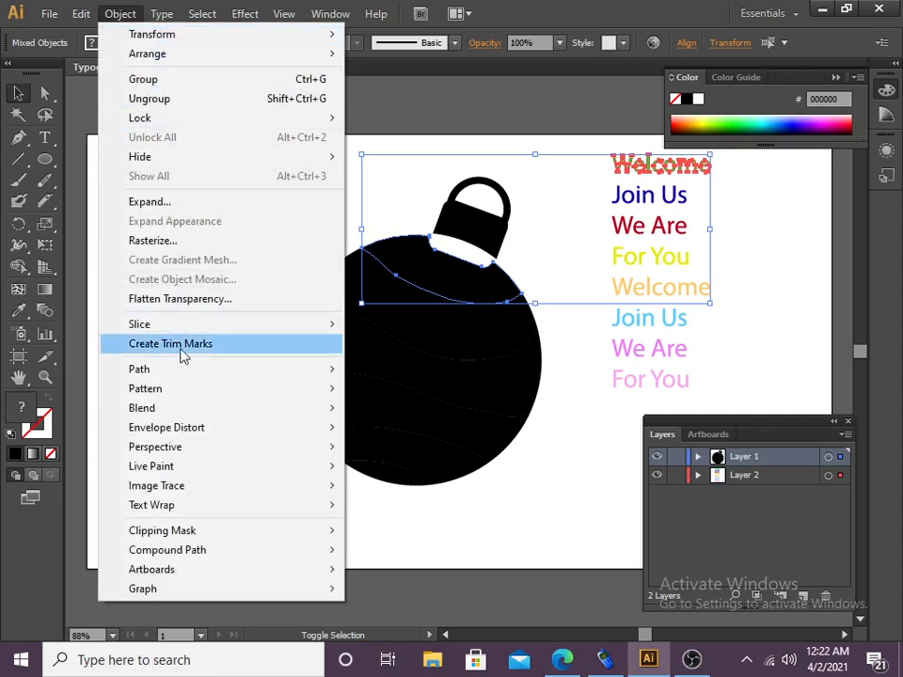
{"action": "mouse_move", "coordinate": [164, 434]}
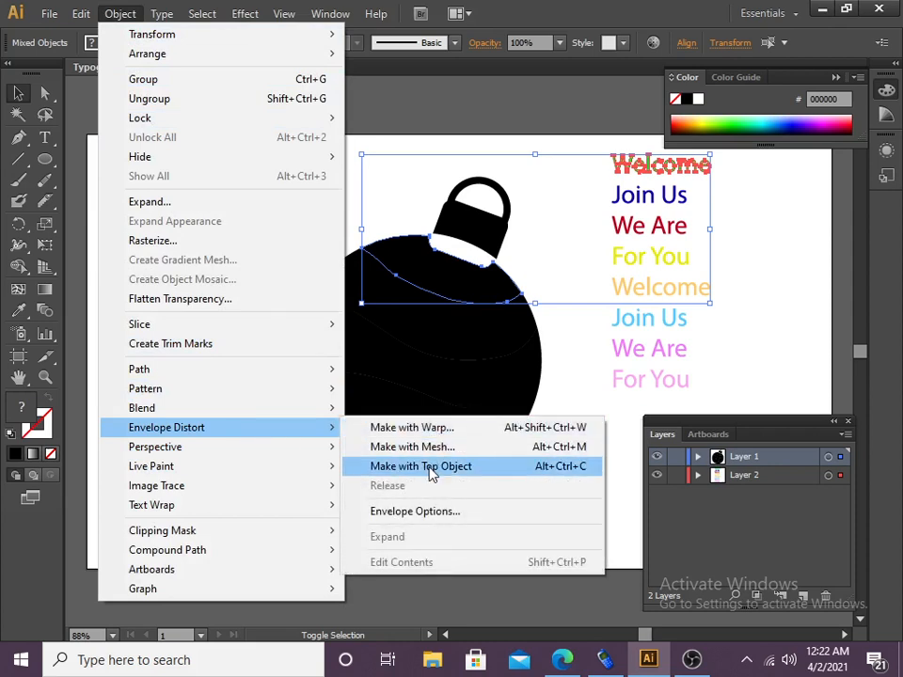
{"action": "left_click", "coordinate": [564, 466]}
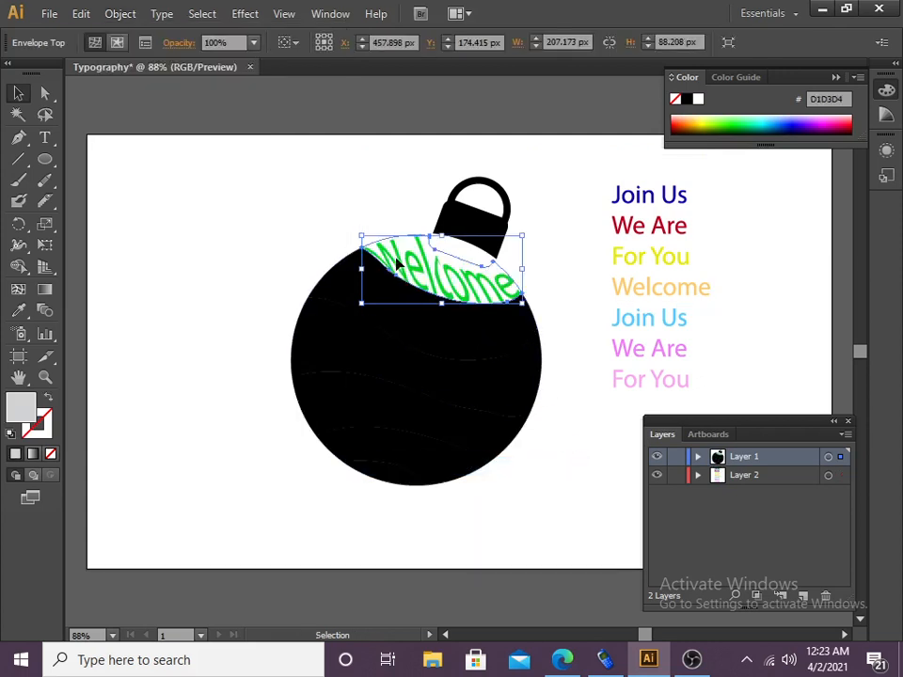
- Fit the dark blue Join Us group into the second band from the top with a top-object envelope distortion
{"action": "left_click", "coordinate": [429, 339]}
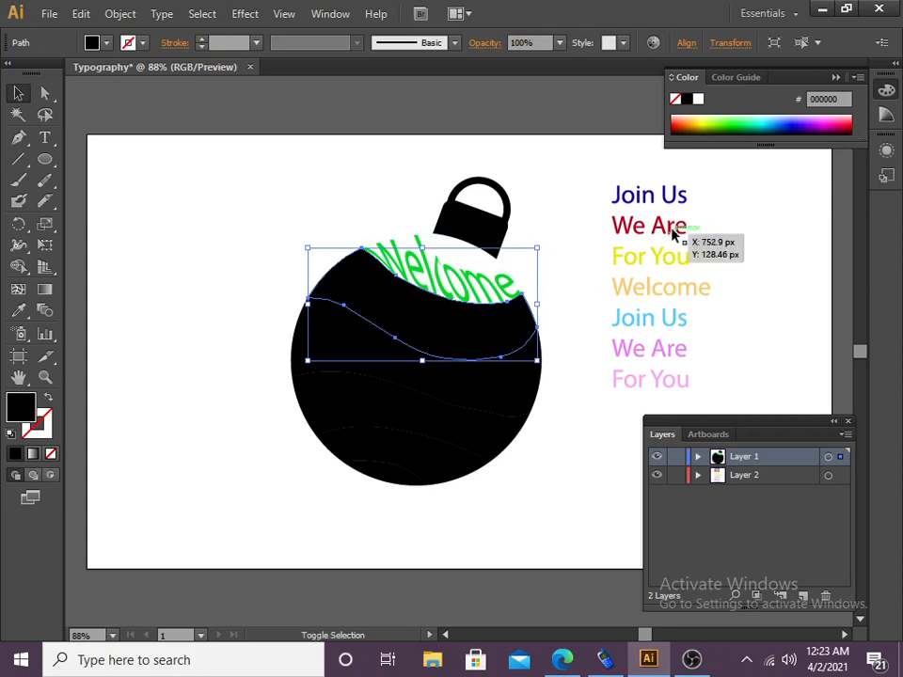
{"action": "left_click", "coordinate": [656, 201], "text": "shift"}
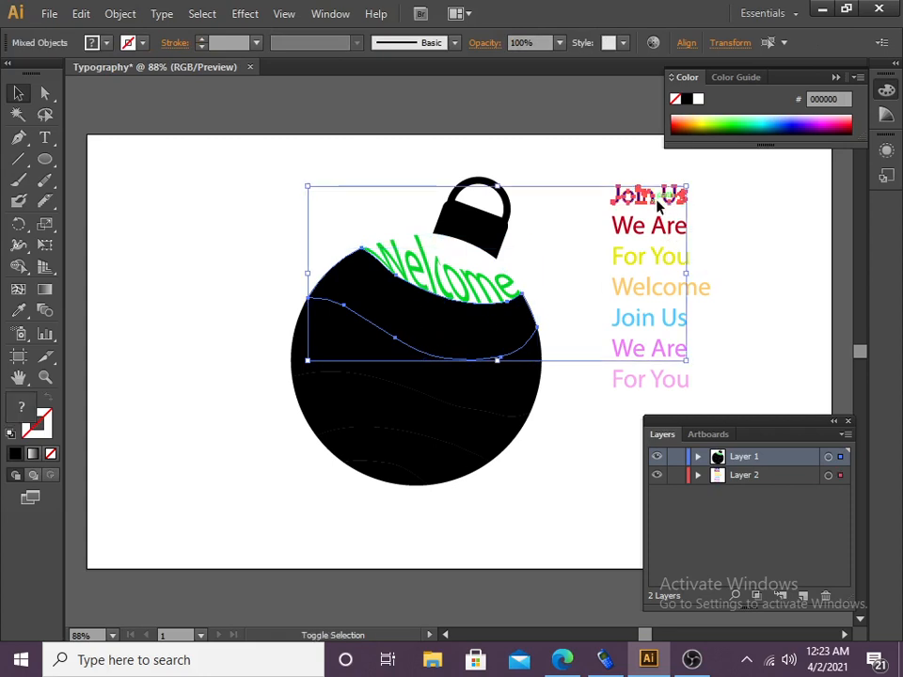
{"action": "left_click", "coordinate": [120, 13]}
{"action": "mouse_move", "coordinate": [248, 429]}
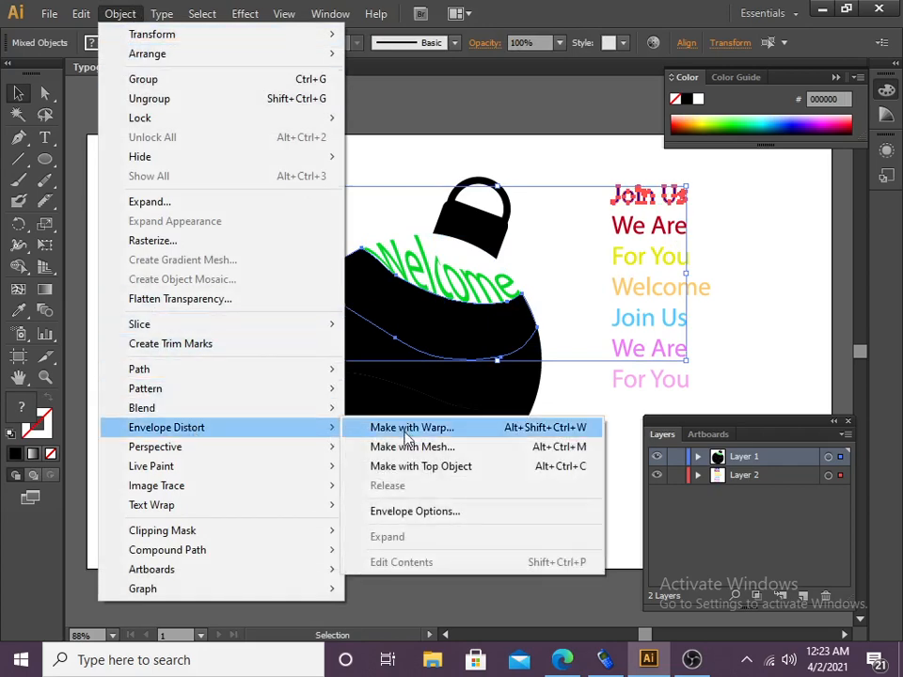
{"action": "left_click", "coordinate": [449, 475]}
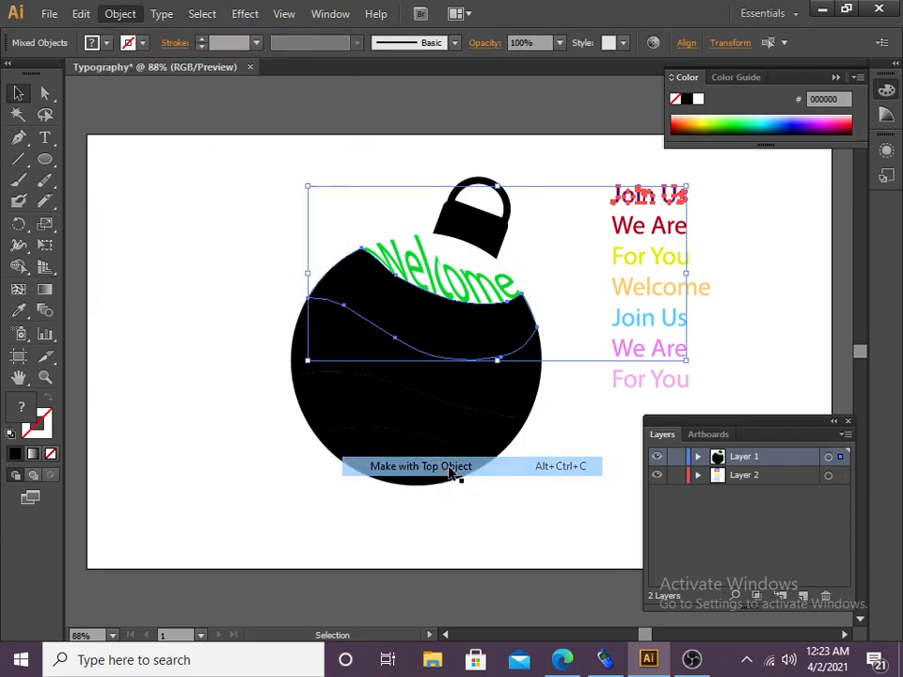
- Envelope-distort the red We Are group into the third band, using that band as the top object
{"action": "left_click", "coordinate": [451, 386]}
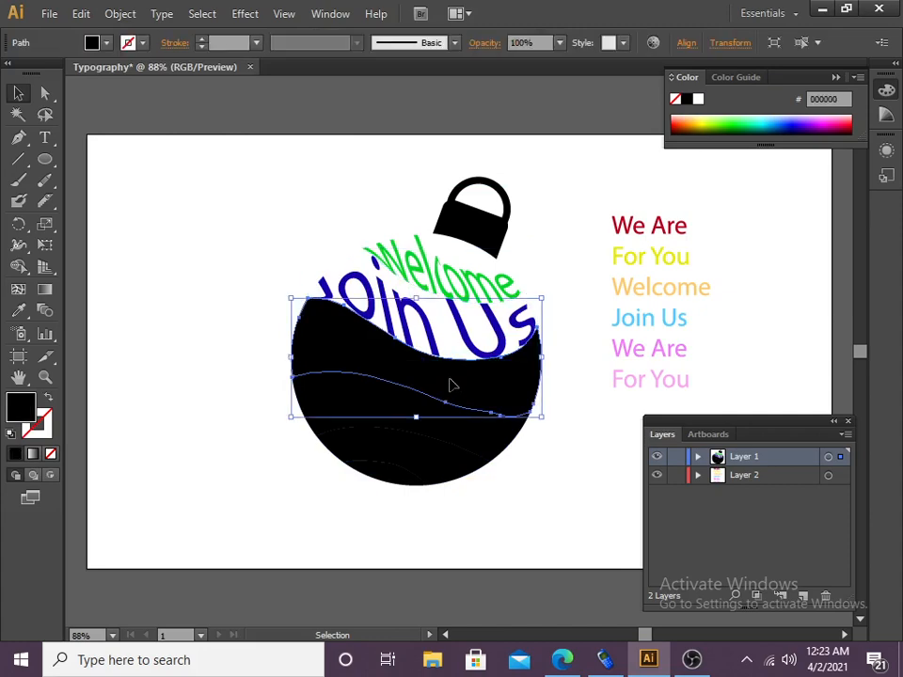
{"action": "left_click", "coordinate": [661, 228], "text": "shift"}
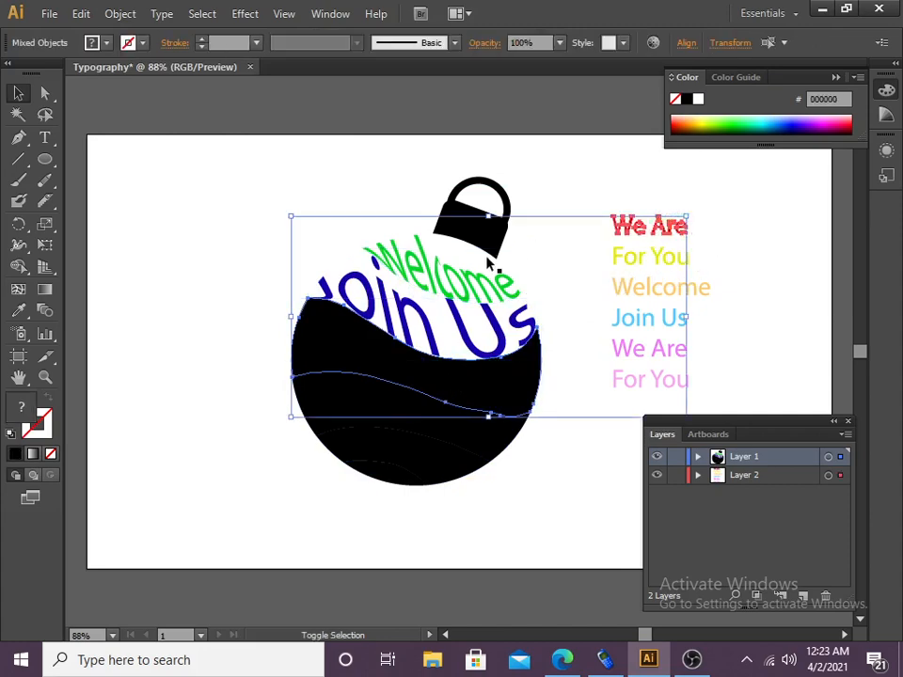
{"action": "left_click", "coordinate": [121, 13]}
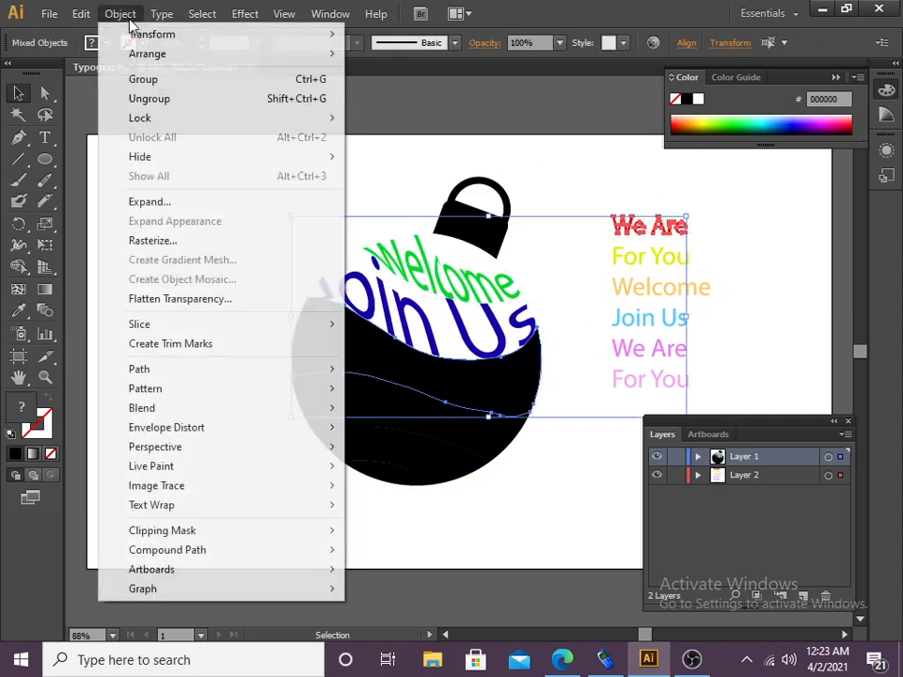
{"action": "mouse_move", "coordinate": [194, 393]}
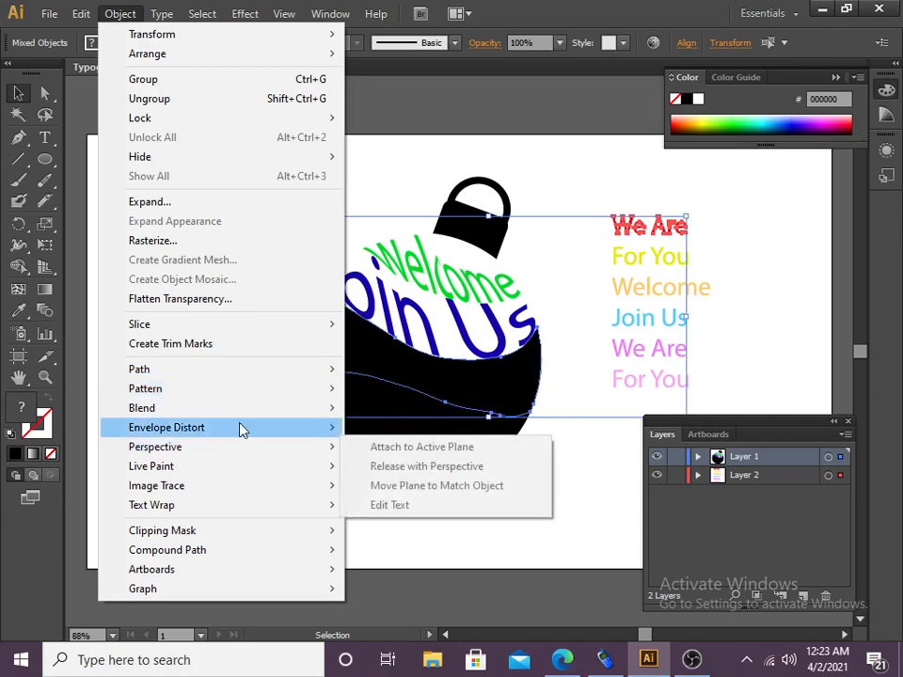
{"action": "mouse_move", "coordinate": [238, 427]}
{"action": "left_click", "coordinate": [455, 473]}
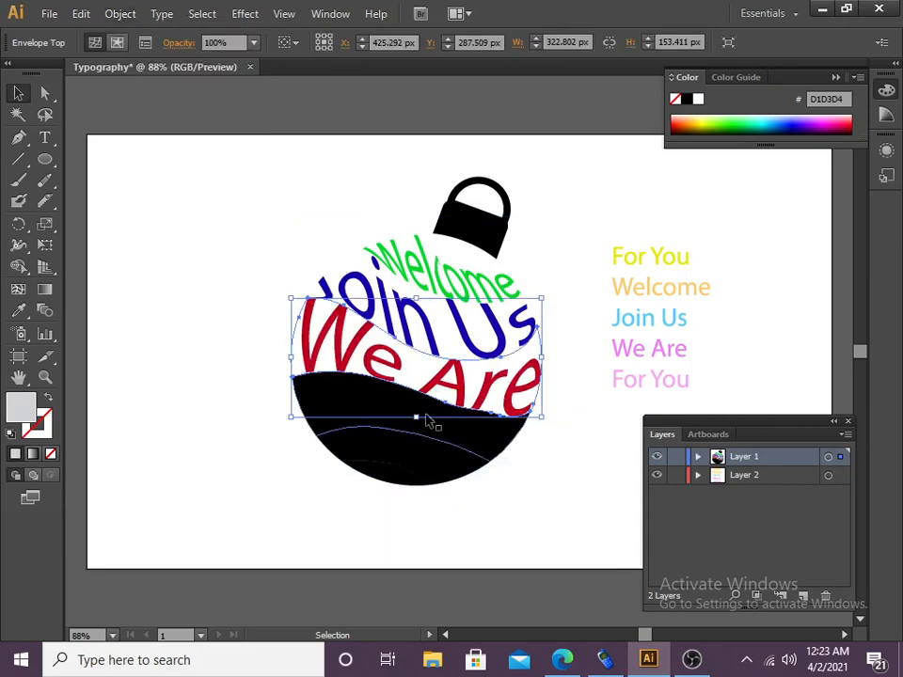
{"action": "left_click", "coordinate": [589, 369]}
- Shape the yellow For You group to the fourth band with a top-object envelope distortion
{"action": "left_click", "coordinate": [448, 434]}
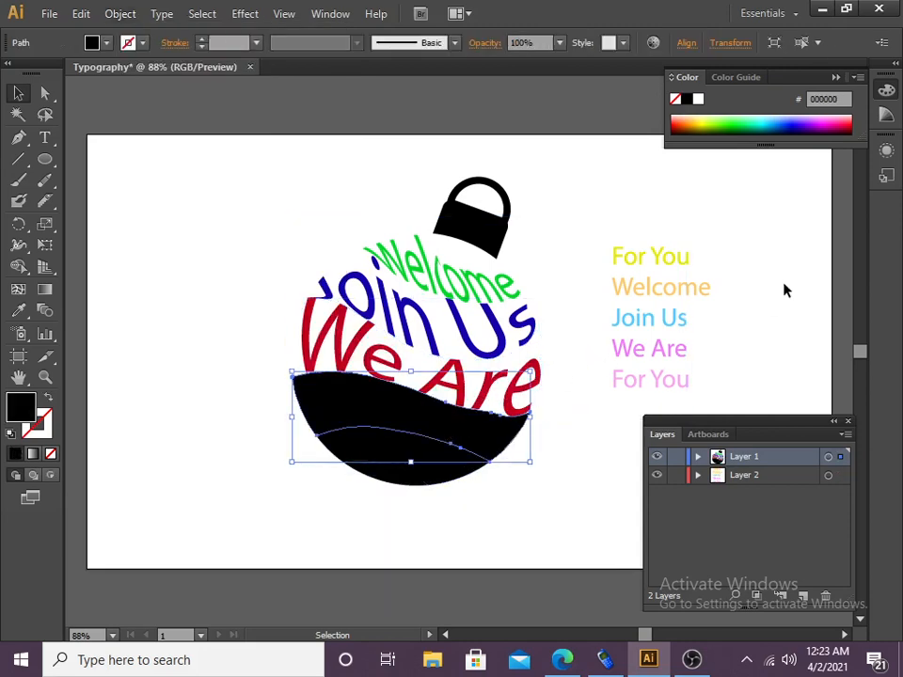
{"action": "left_click", "coordinate": [655, 261], "text": "shift"}
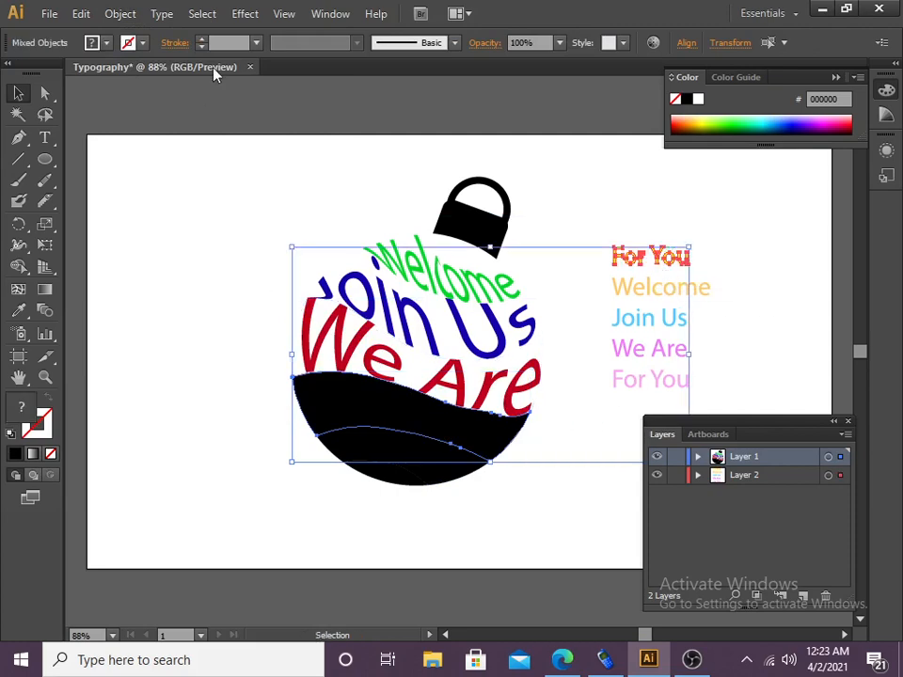
{"action": "left_click", "coordinate": [119, 14]}
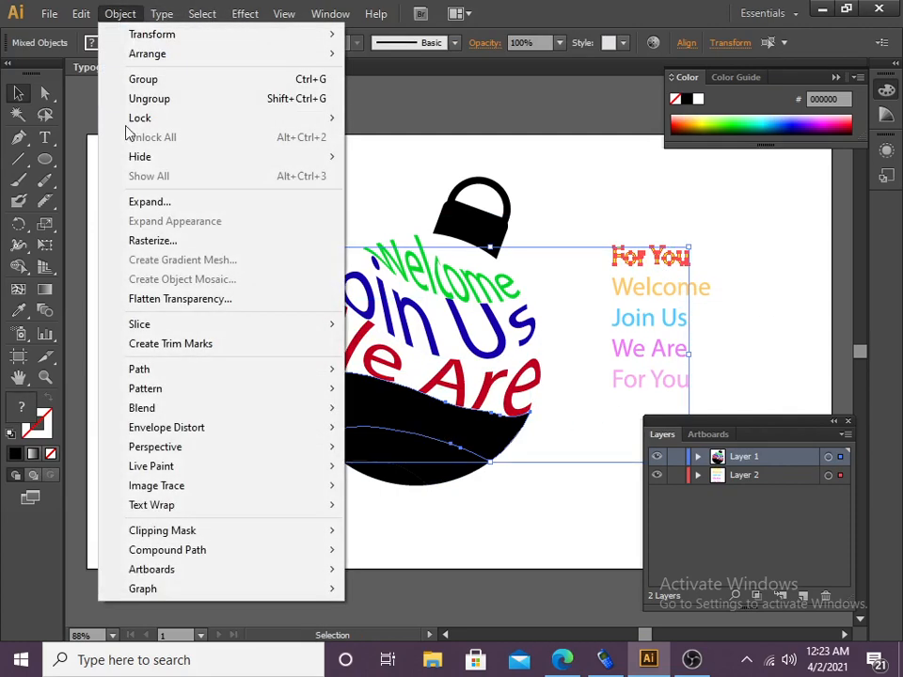
{"action": "mouse_move", "coordinate": [182, 452]}
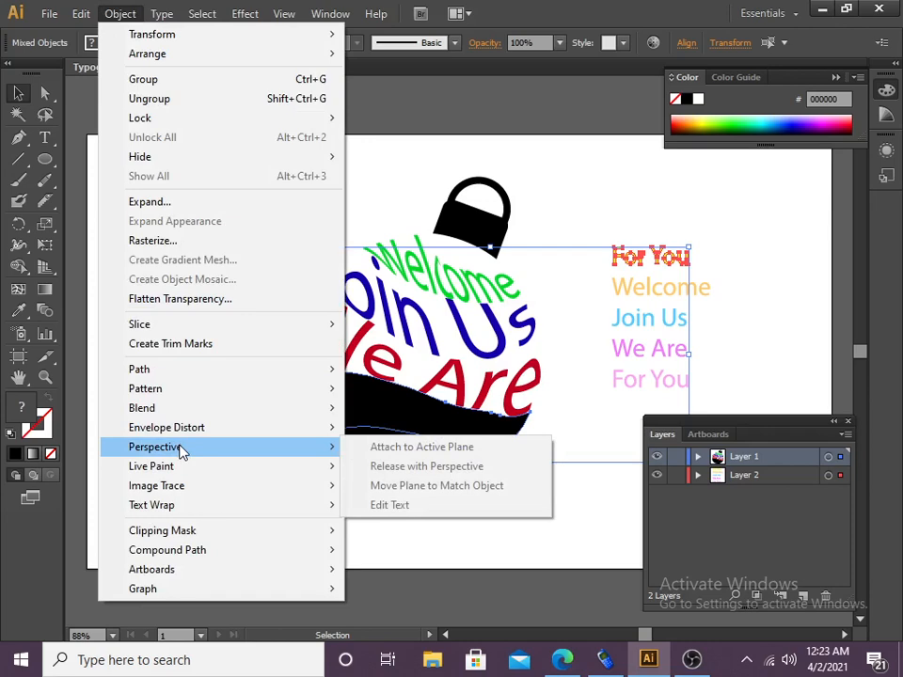
{"action": "mouse_move", "coordinate": [258, 427]}
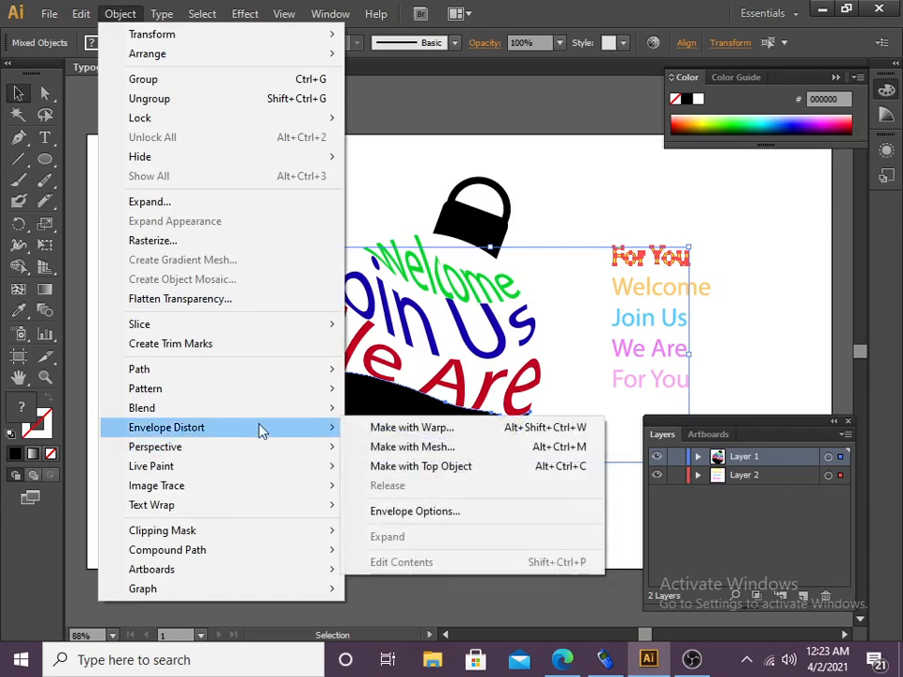
{"action": "left_click", "coordinate": [418, 470]}
- Warp the orange Welcome group into the fifth band with Envelope Distort, using the band as the top object
{"action": "left_click", "coordinate": [435, 454]}
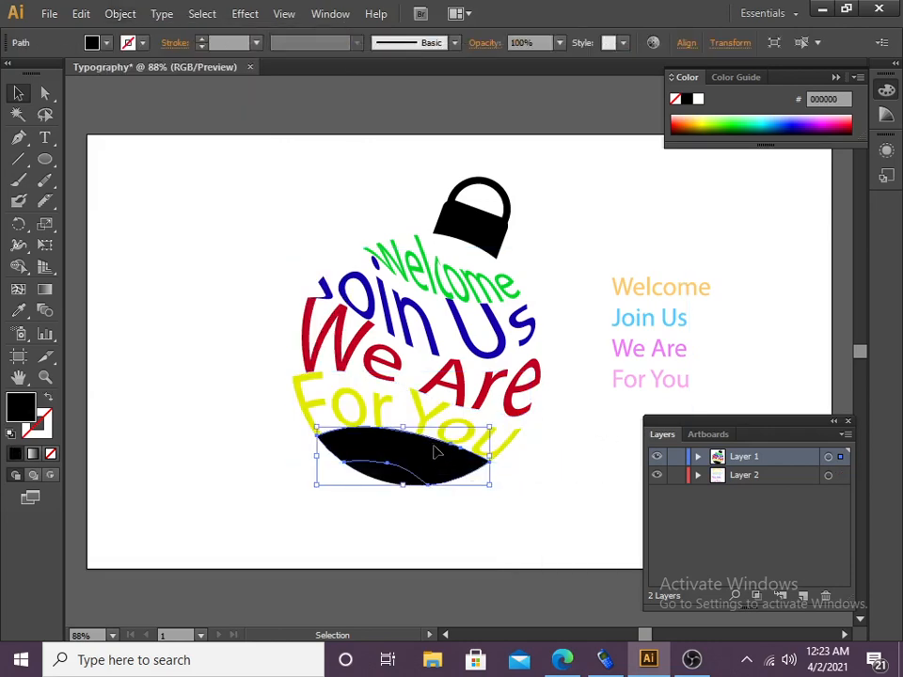
{"action": "left_click", "coordinate": [667, 296], "text": "shift"}
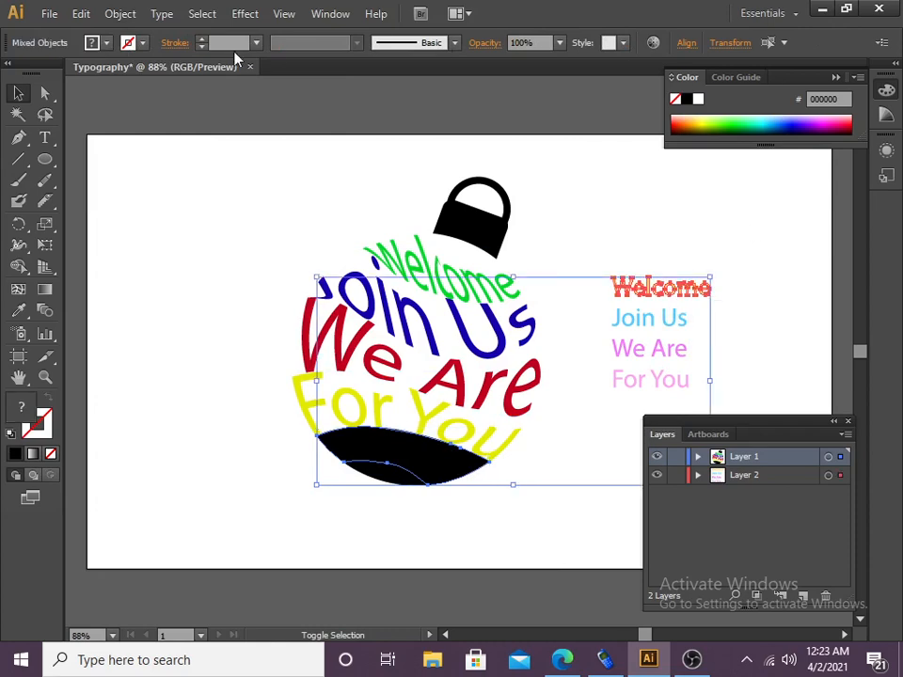
{"action": "left_click", "coordinate": [132, 13]}
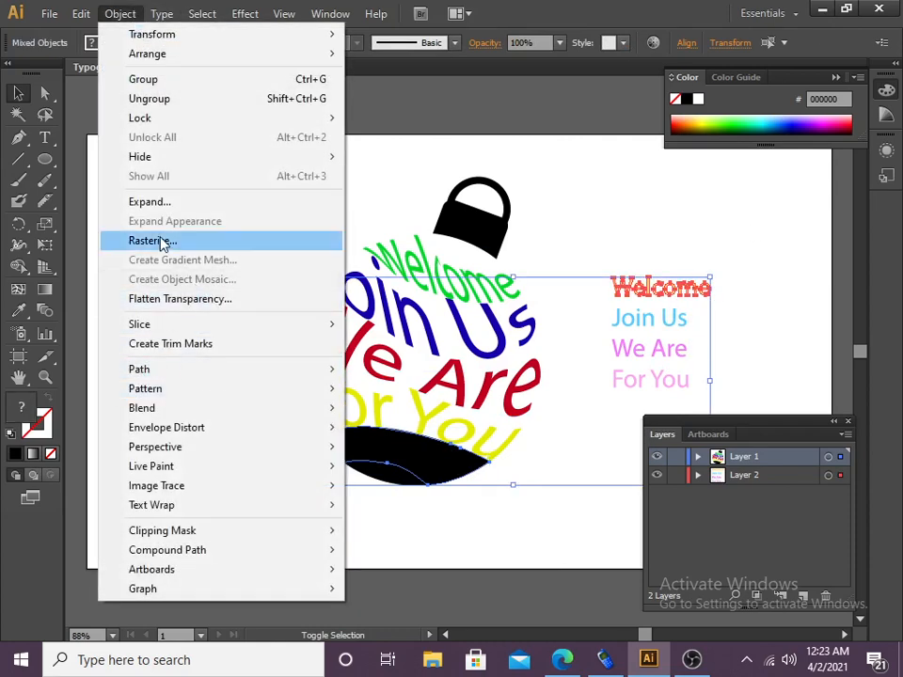
{"action": "mouse_move", "coordinate": [294, 434]}
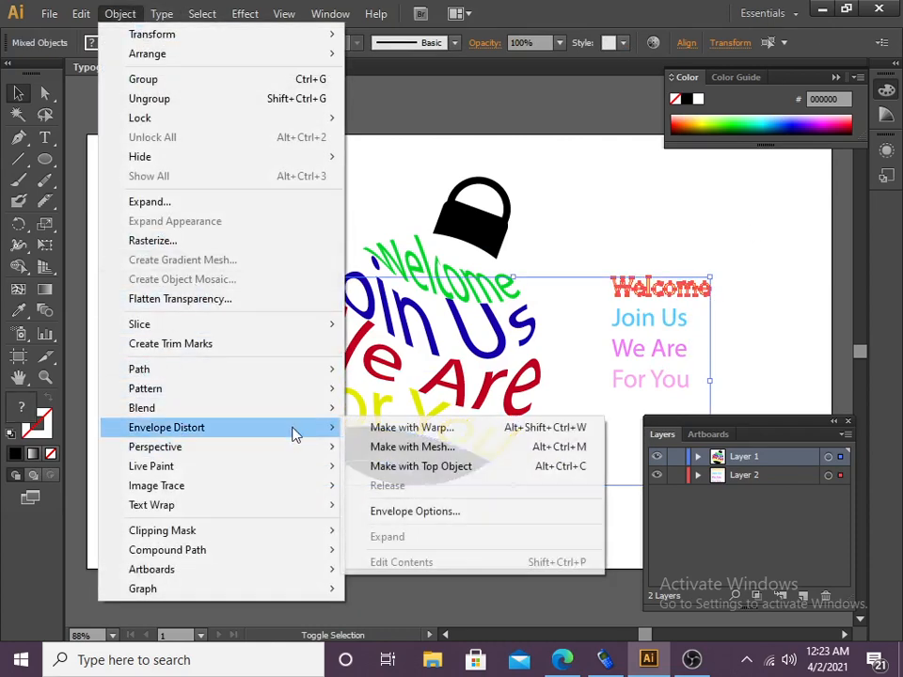
{"action": "left_click", "coordinate": [405, 467]}
- Envelope-distort the sky blue Join Us group into the last small black band at the ornament's bottom, using it as the top object
{"action": "left_click", "coordinate": [390, 478]}
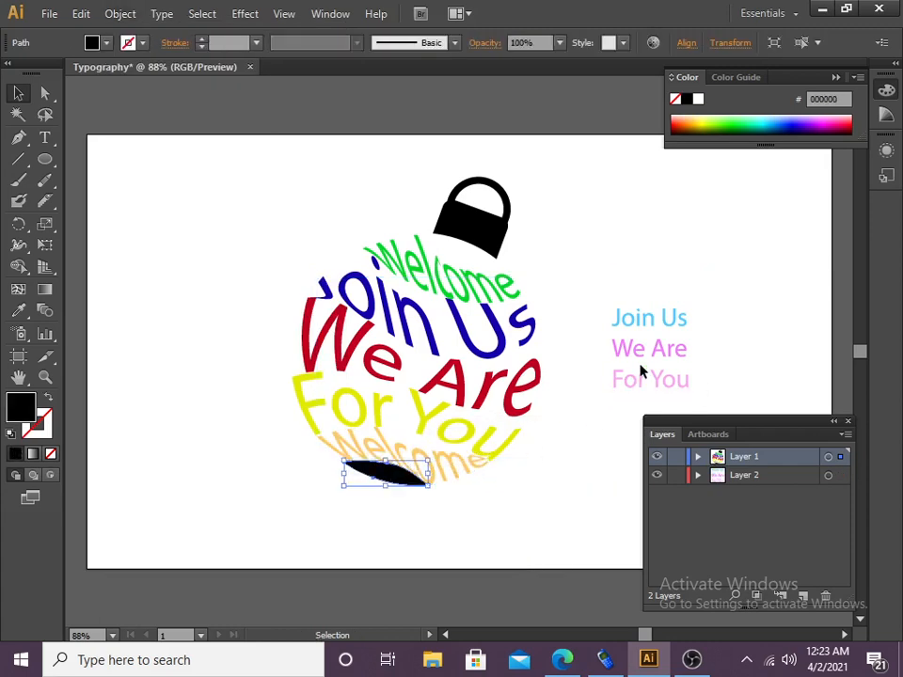
{"action": "left_click", "coordinate": [655, 324]}
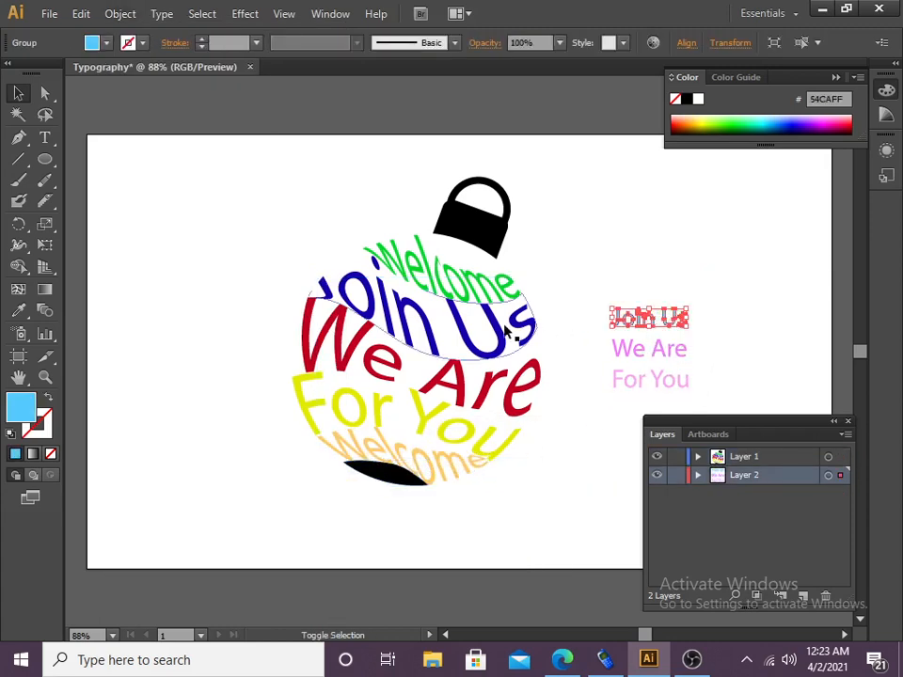
{"action": "left_click", "coordinate": [385, 475]}
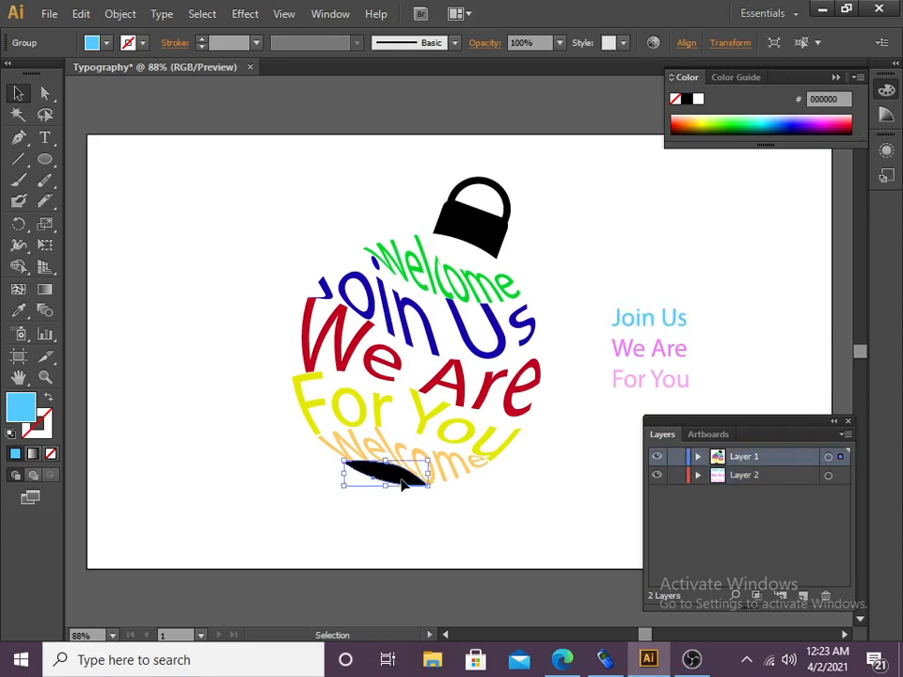
{"action": "left_click", "coordinate": [649, 322], "text": "shift"}
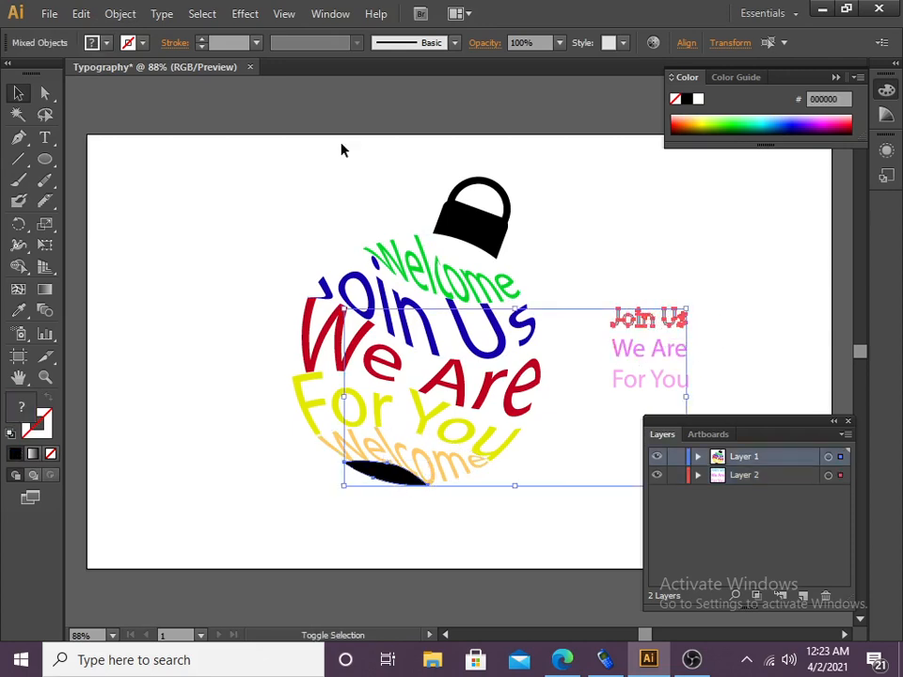
{"action": "left_click", "coordinate": [125, 14]}
{"action": "mouse_move", "coordinate": [195, 428]}
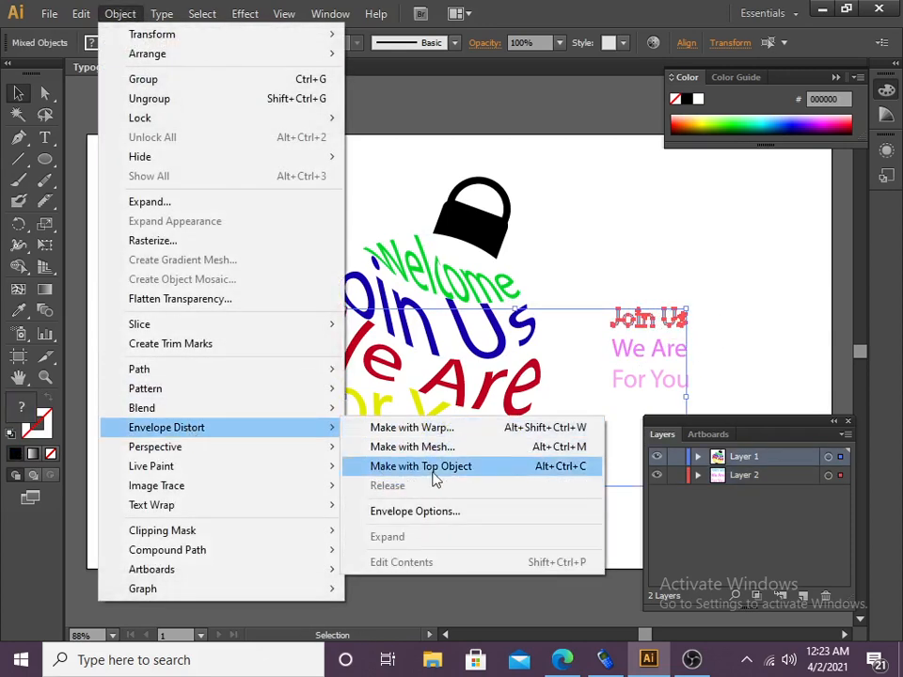
{"action": "left_click", "coordinate": [435, 466]}
{"action": "left_click", "coordinate": [561, 539]}
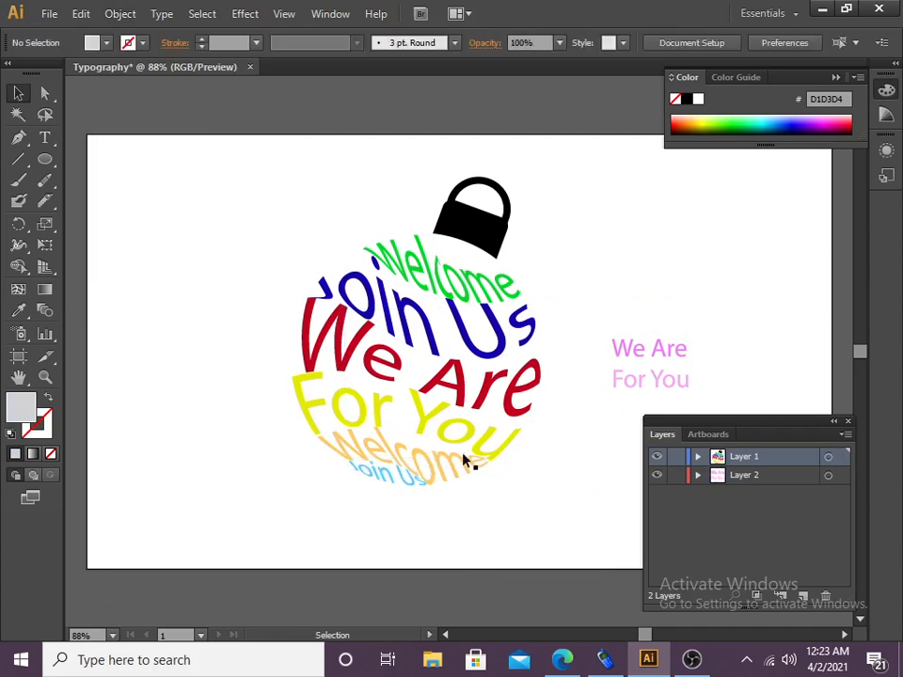
{"action": "left_click", "coordinate": [499, 395]}
{"action": "left_click", "coordinate": [577, 506]}
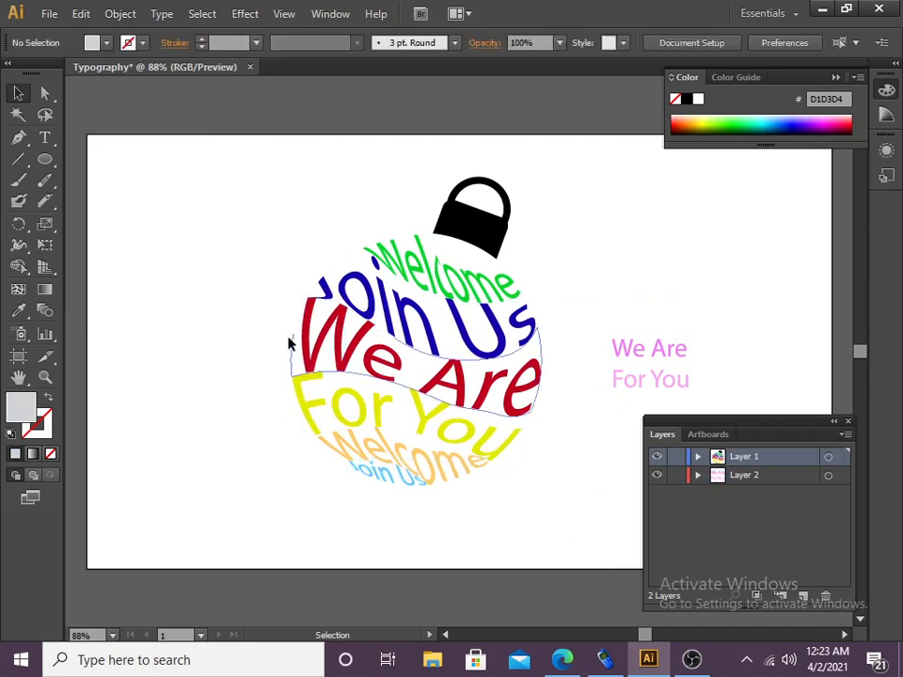
- Cut the ornament's black cap and hanging ring with a freehand curved Knife stroke
{"action": "left_click", "coordinate": [473, 232]}
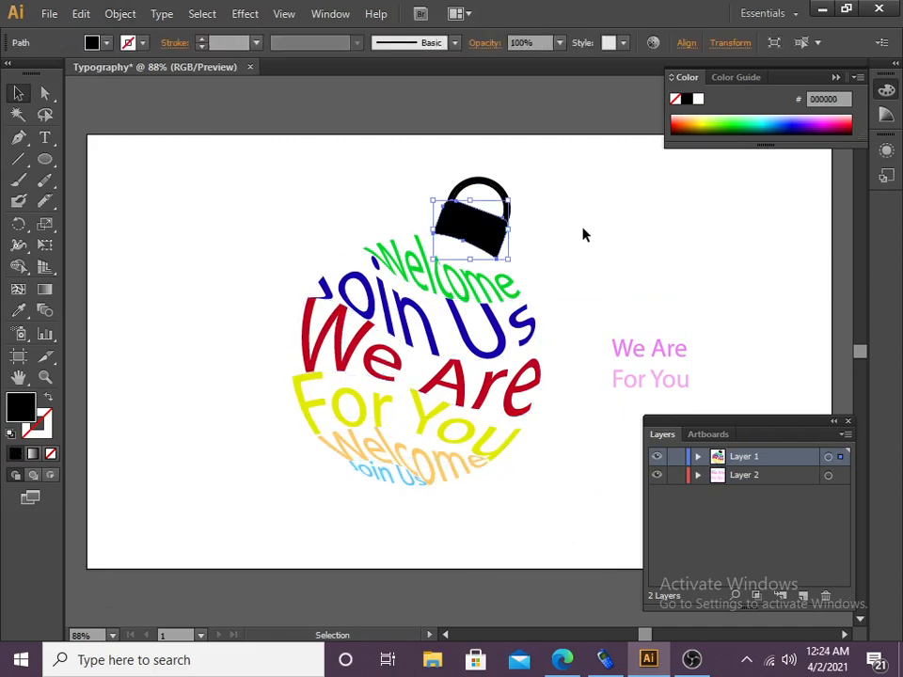
{"action": "left_click", "coordinate": [583, 234]}
{"action": "left_click", "coordinate": [45, 202]}
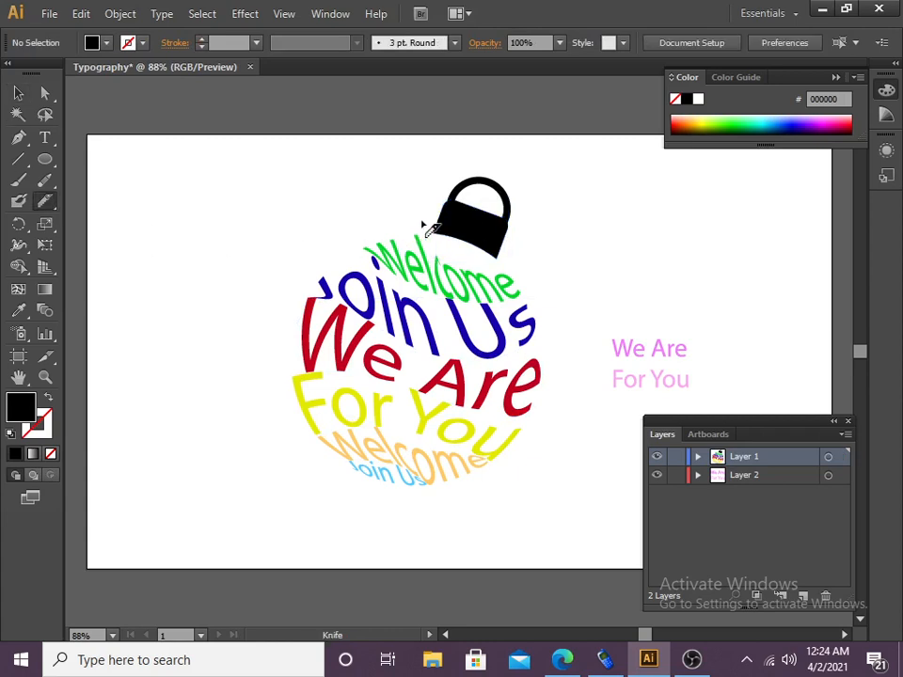
{"action": "left_click_drag", "start_coordinate": [461, 221], "coordinate": [514, 191]}
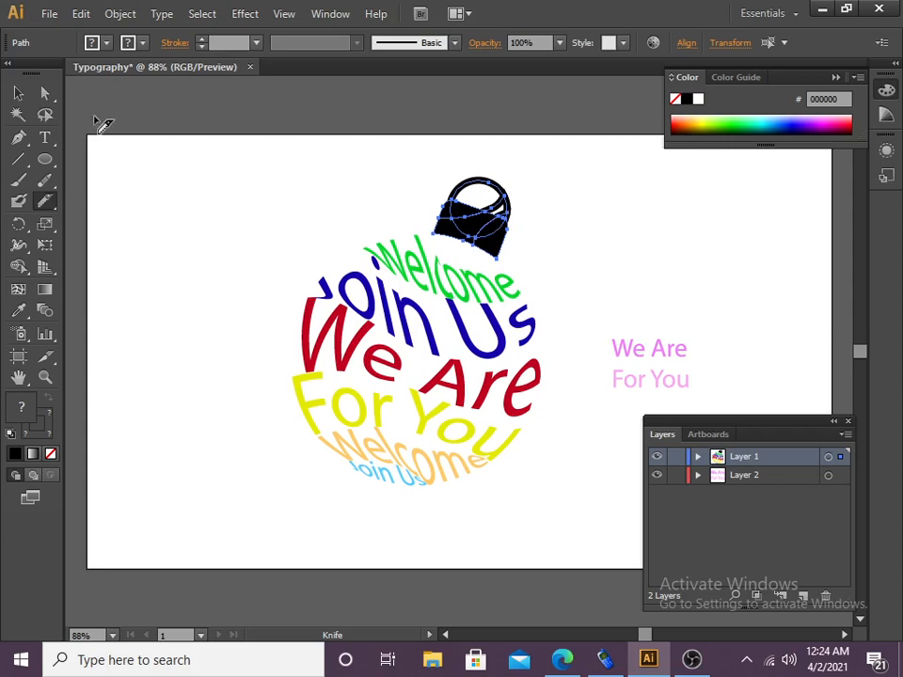
{"action": "left_click", "coordinate": [20, 93]}
{"action": "left_click", "coordinate": [262, 209]}
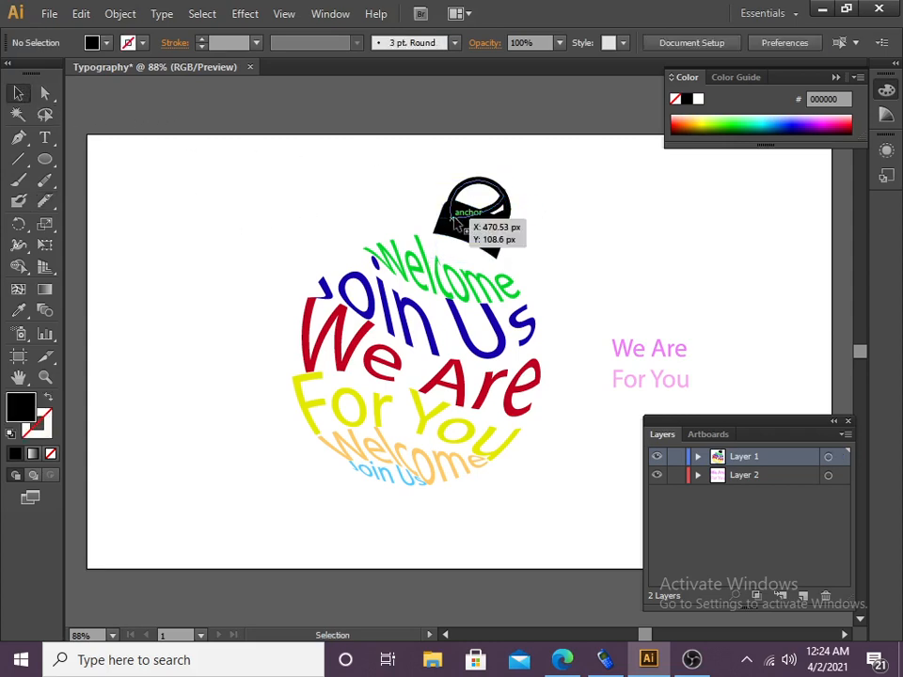
{"action": "left_click", "coordinate": [466, 212]}
{"action": "left_click", "coordinate": [553, 211]}
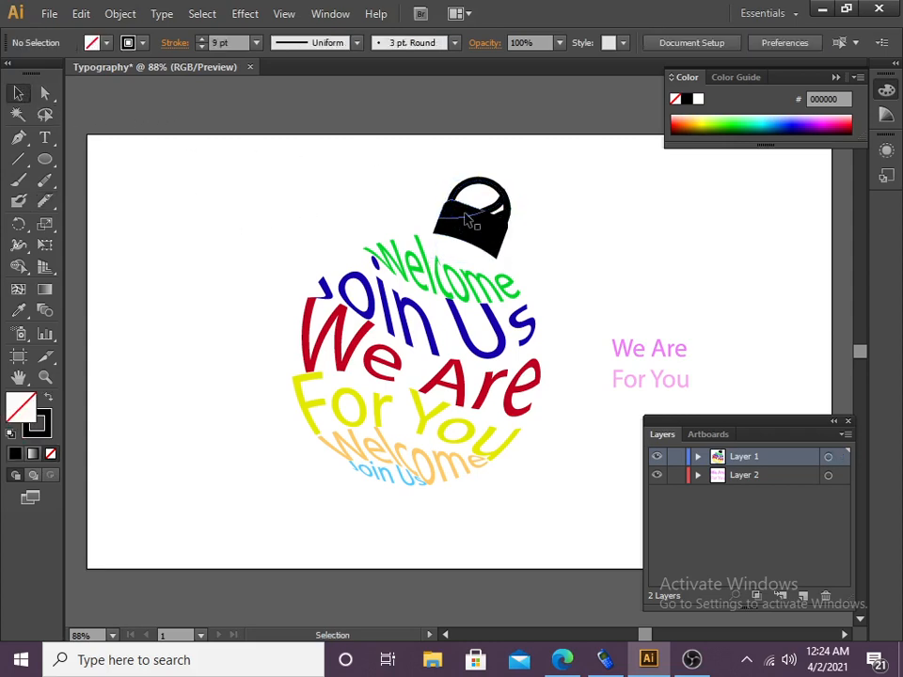
- Try to pull the cut upper ring piece away from the ornament's cap, up and to the right
{"action": "left_click", "coordinate": [461, 206]}
{"action": "left_click", "coordinate": [570, 229]}
{"action": "left_click", "coordinate": [449, 222]}
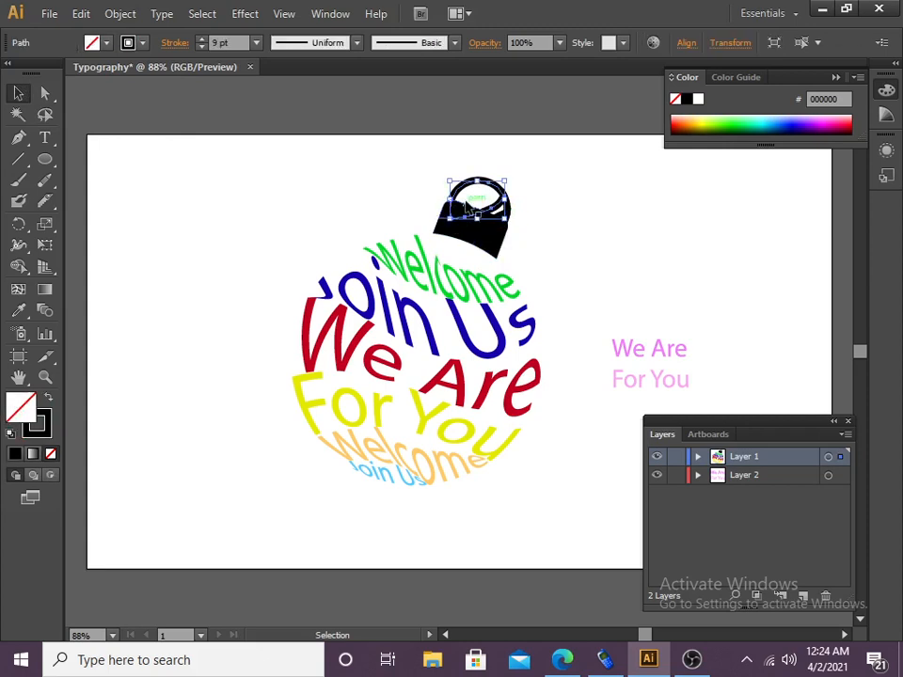
{"action": "left_click", "coordinate": [589, 206]}
{"action": "left_click_drag", "start_coordinate": [472, 193], "coordinate": [548, 160]}
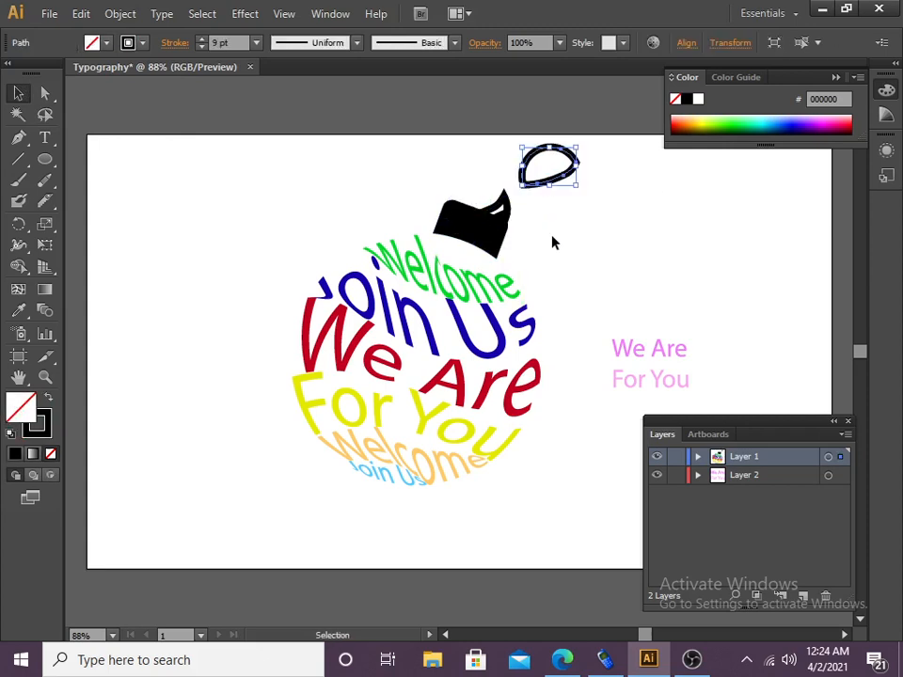
- Undo the ring piece's move and the Knife cut through the cap and ring
{"action": "key", "text": "ctrl+z"}
{"action": "key", "text": "ctrl+z"}
{"action": "key", "text": "ctrl+z"}
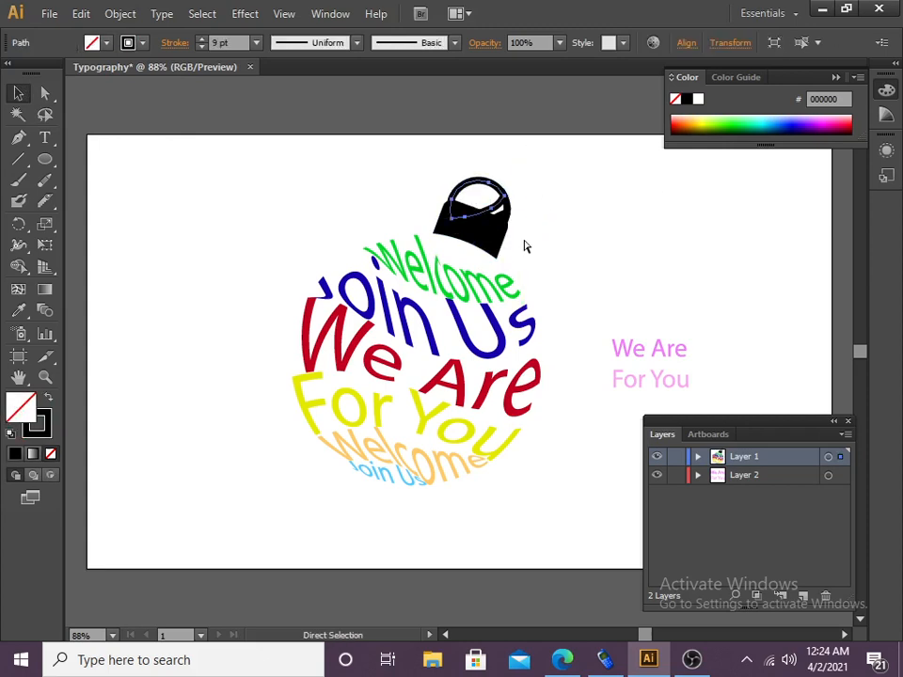
{"action": "left_click", "coordinate": [499, 226]}
{"action": "left_click", "coordinate": [531, 202]}
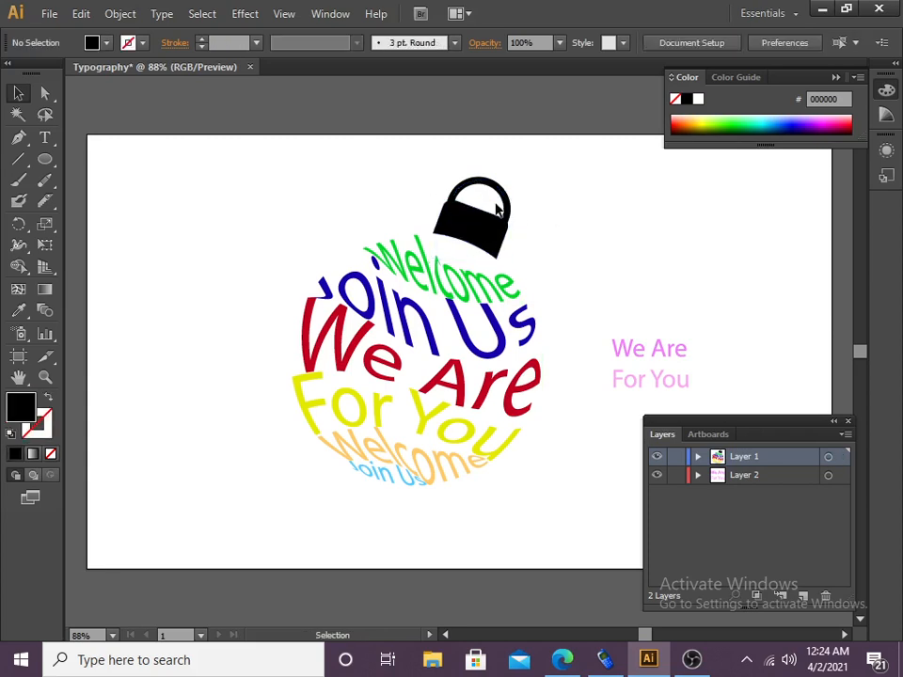
- Select the black cap together with its hanging ring and group them
{"action": "left_click", "coordinate": [513, 199]}
{"action": "left_click_drag", "start_coordinate": [427, 179], "coordinate": [507, 256]}
{"action": "left_click", "coordinate": [607, 251]}
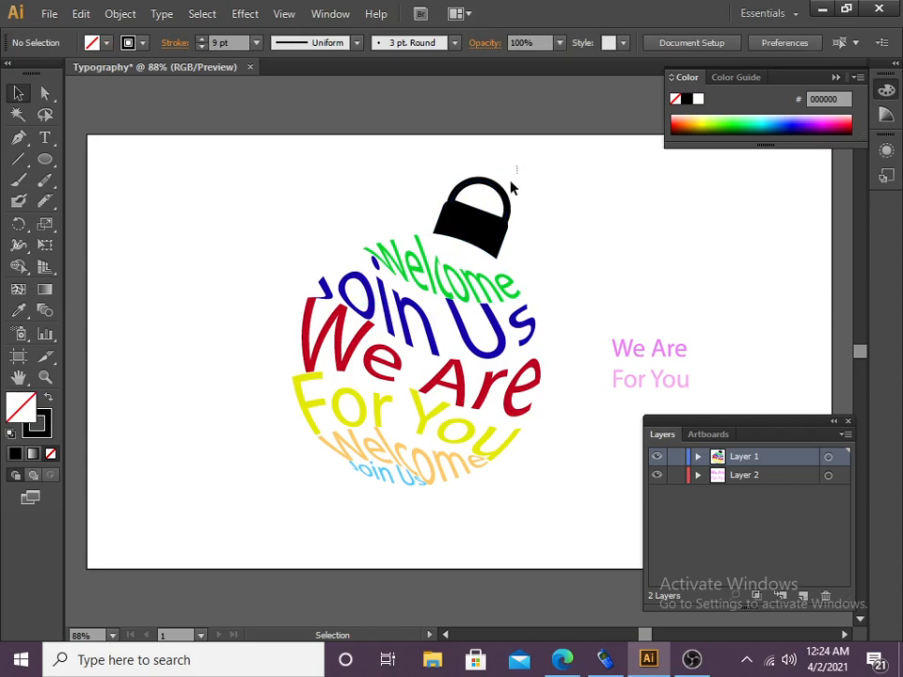
{"action": "left_click_drag", "start_coordinate": [512, 188], "coordinate": [480, 264]}
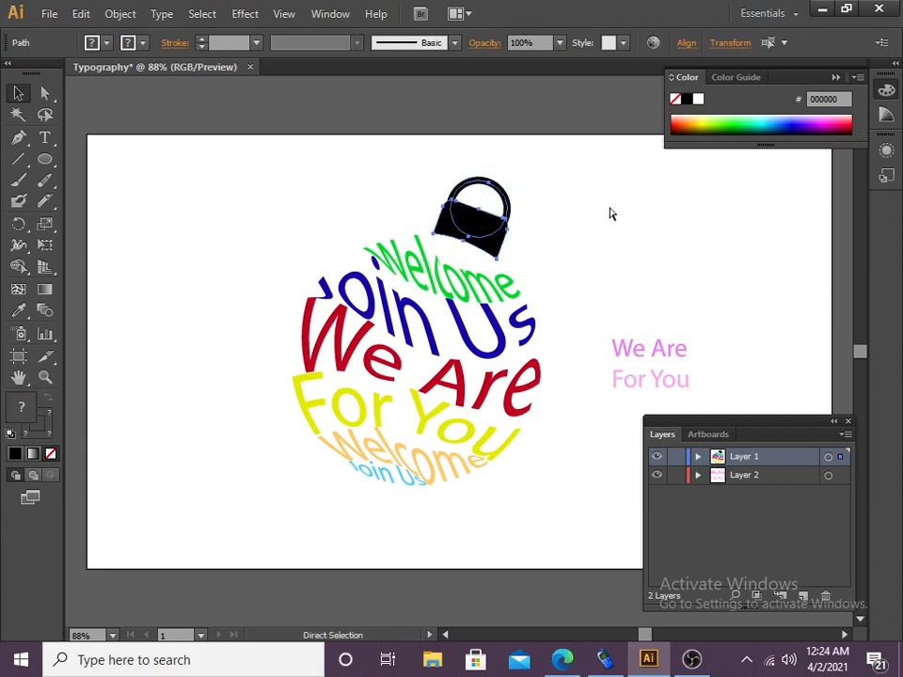
{"action": "key", "text": "v"}
{"action": "left_click", "coordinate": [593, 214]}
{"action": "left_click", "coordinate": [473, 222]}
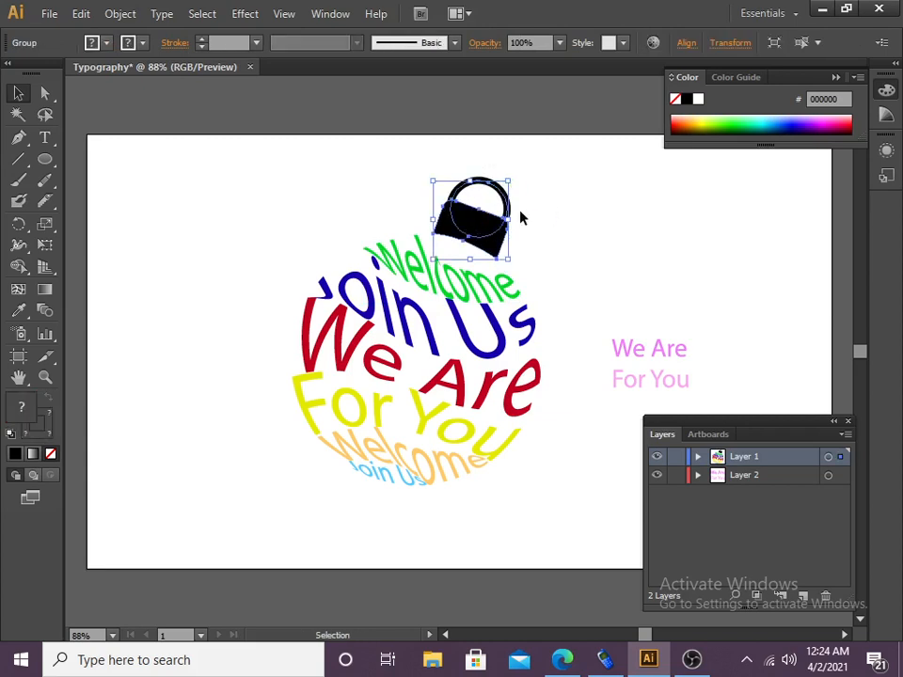
{"action": "left_click", "coordinate": [252, 222]}
- Try to divide the grouped cap and ring with two freehand curved Knife strokes
{"action": "left_click", "coordinate": [44, 200]}
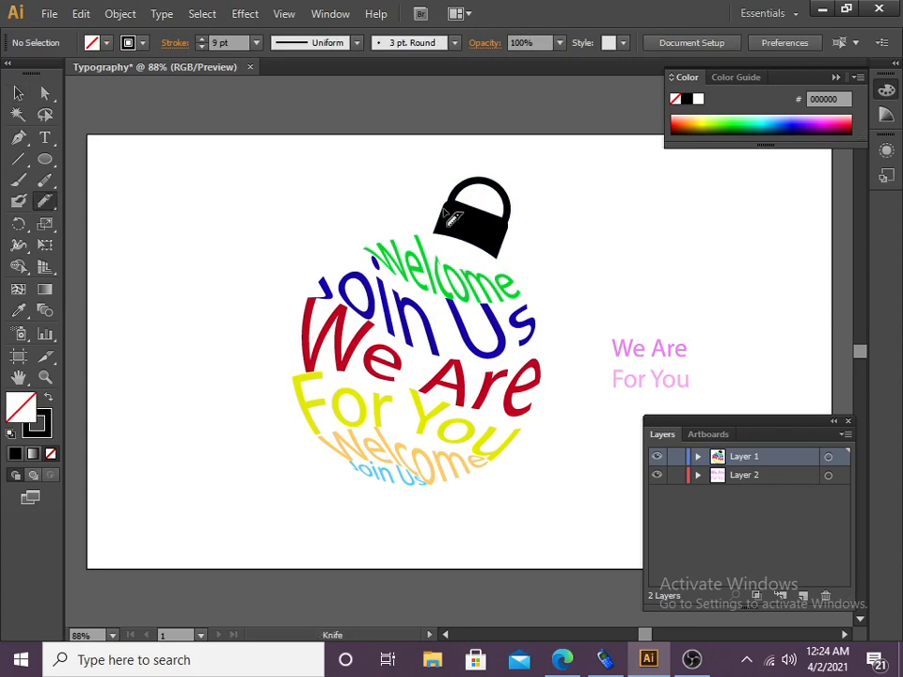
{"action": "mouse_move", "coordinate": [432, 228]}
{"action": "left_mouse_down"}
{"action": "mouse_move", "coordinate": [483, 200]}
{"action": "mouse_move", "coordinate": [515, 175]}
{"action": "left_mouse_up"}
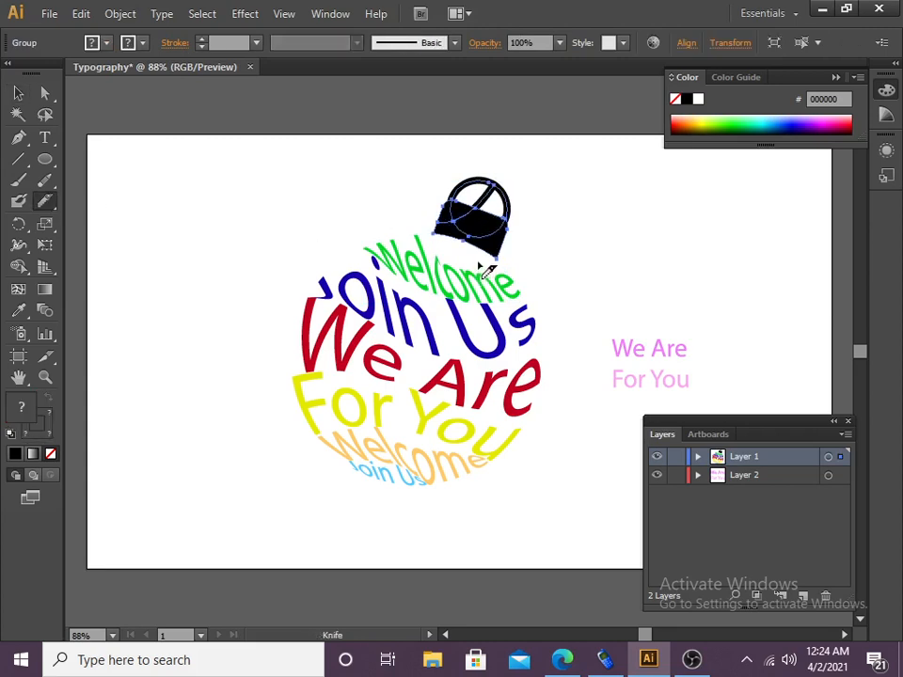
{"action": "mouse_move", "coordinate": [482, 262]}
{"action": "left_mouse_down"}
{"action": "mouse_move", "coordinate": [488, 218]}
{"action": "mouse_move", "coordinate": [531, 200]}
{"action": "left_mouse_up"}
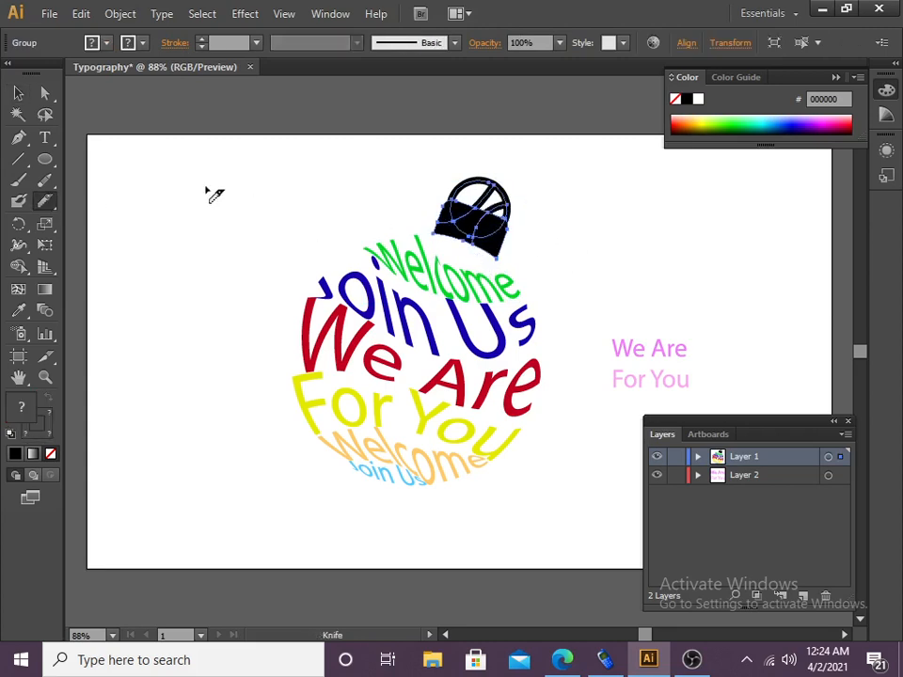
{"action": "left_click", "coordinate": [19, 92]}
{"action": "left_click", "coordinate": [534, 247]}
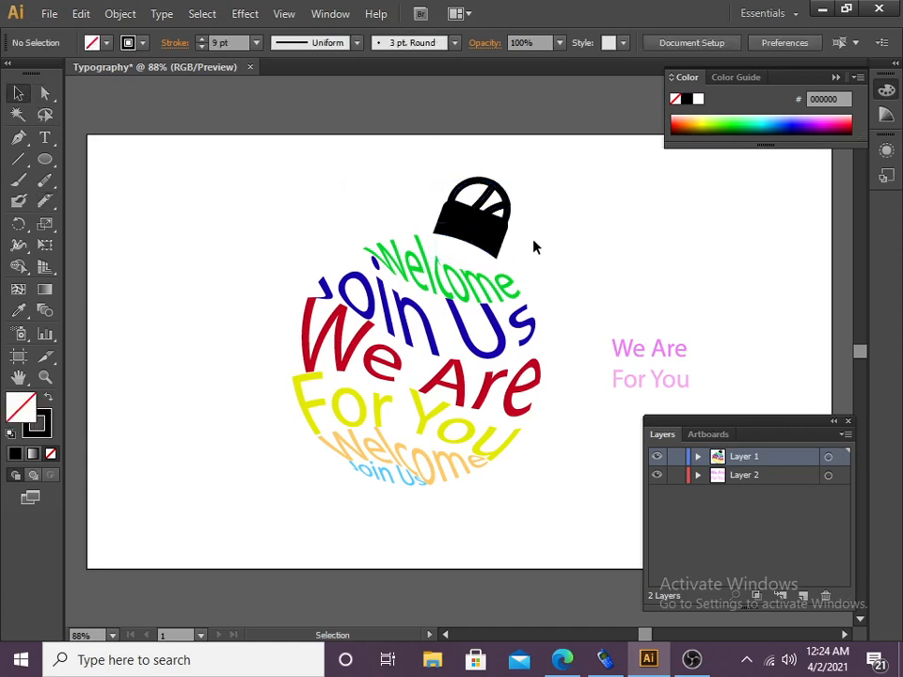
- Check the sliced cap group and undo both Knife cuts
{"action": "left_click", "coordinate": [452, 203]}
{"action": "left_click", "coordinate": [315, 173]}
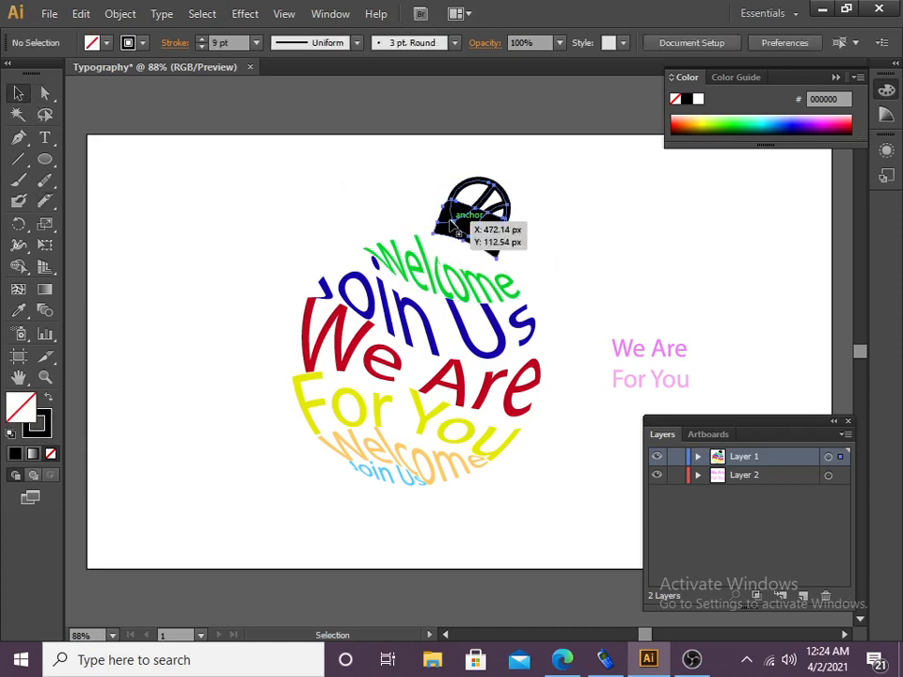
{"action": "left_click", "coordinate": [451, 220]}
{"action": "key", "text": "a"}
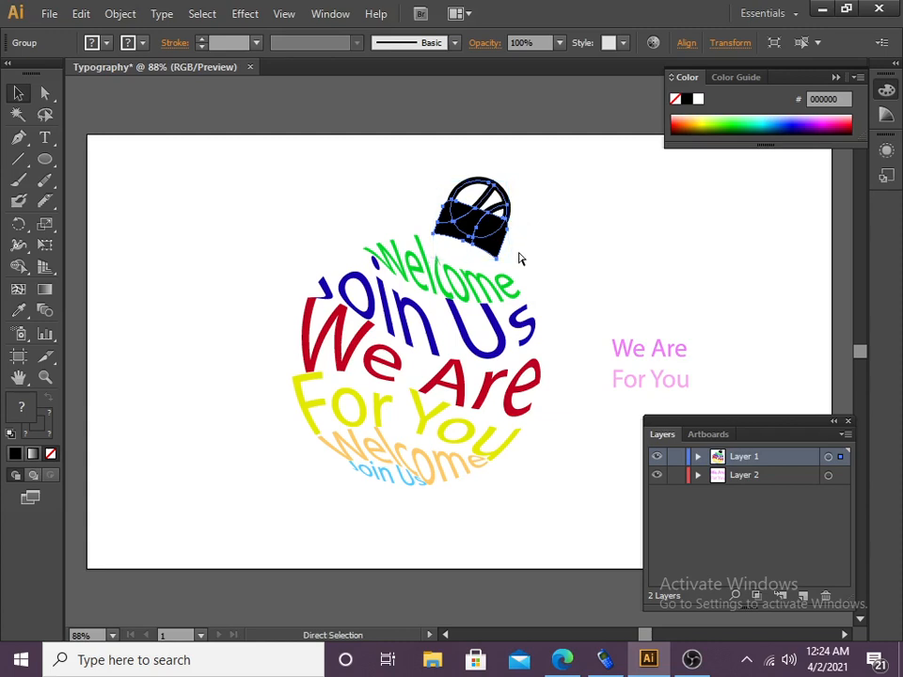
{"action": "left_click", "coordinate": [520, 257]}
{"action": "left_click", "coordinate": [44, 93]}
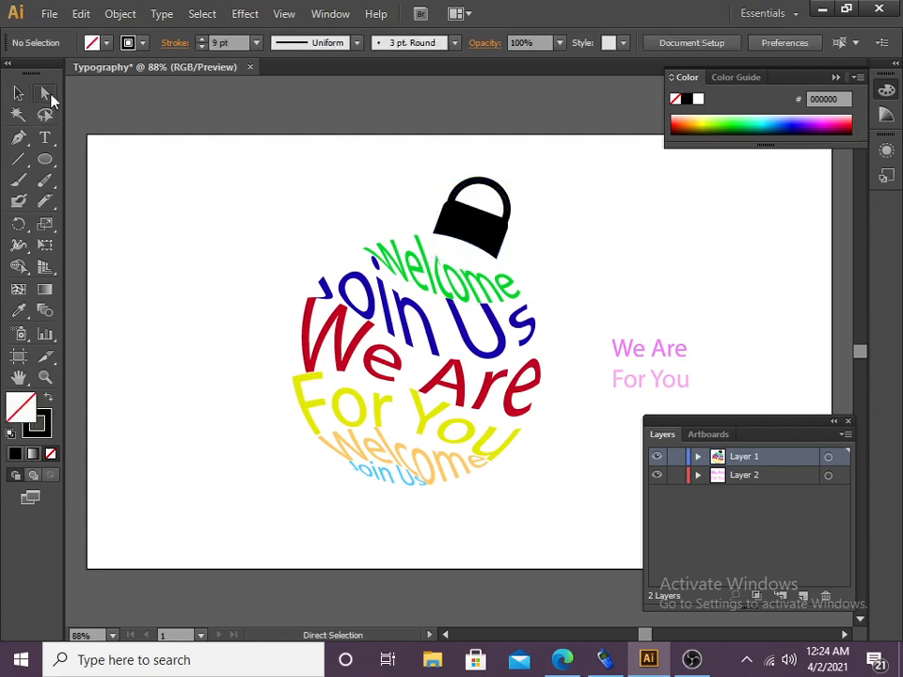
{"action": "left_click", "coordinate": [18, 94]}
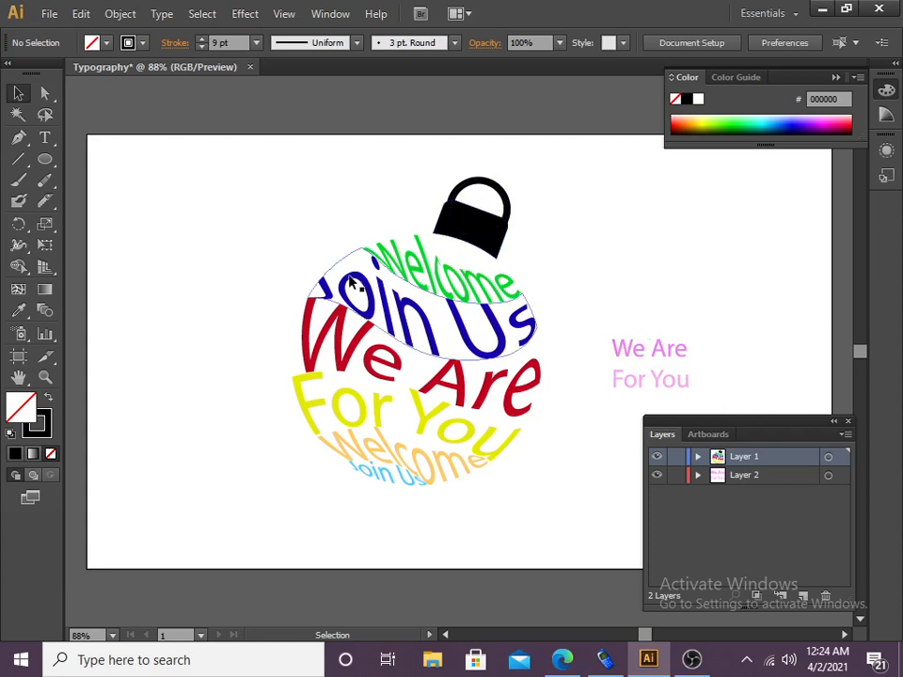
- Try to reshape the lower-left end of the dark blue Join Us envelope by moving its mesh points
{"action": "left_click", "coordinate": [398, 308]}
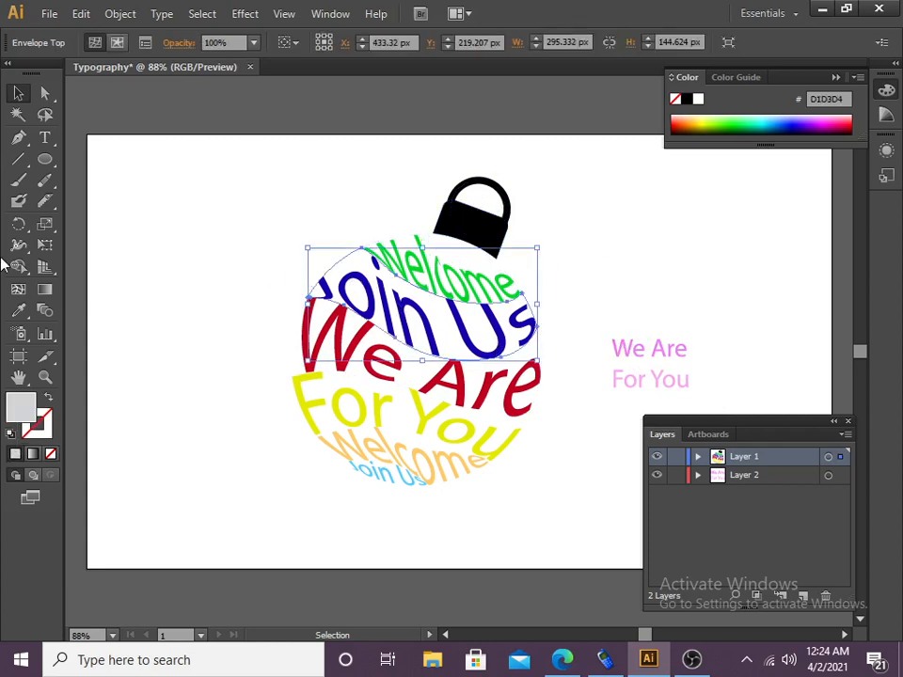
{"action": "left_click", "coordinate": [44, 94]}
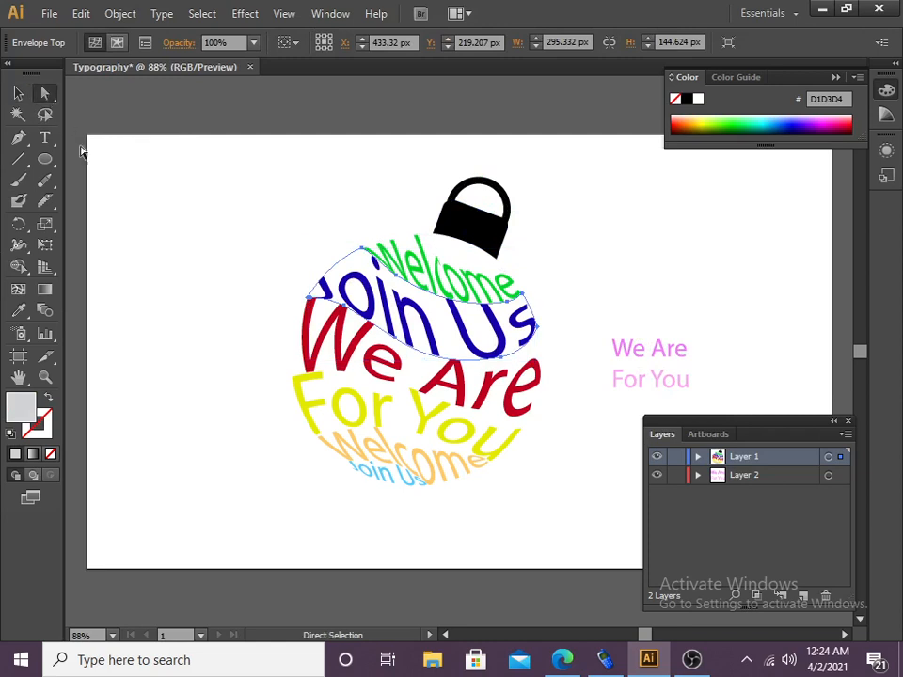
{"action": "left_click", "coordinate": [310, 299]}
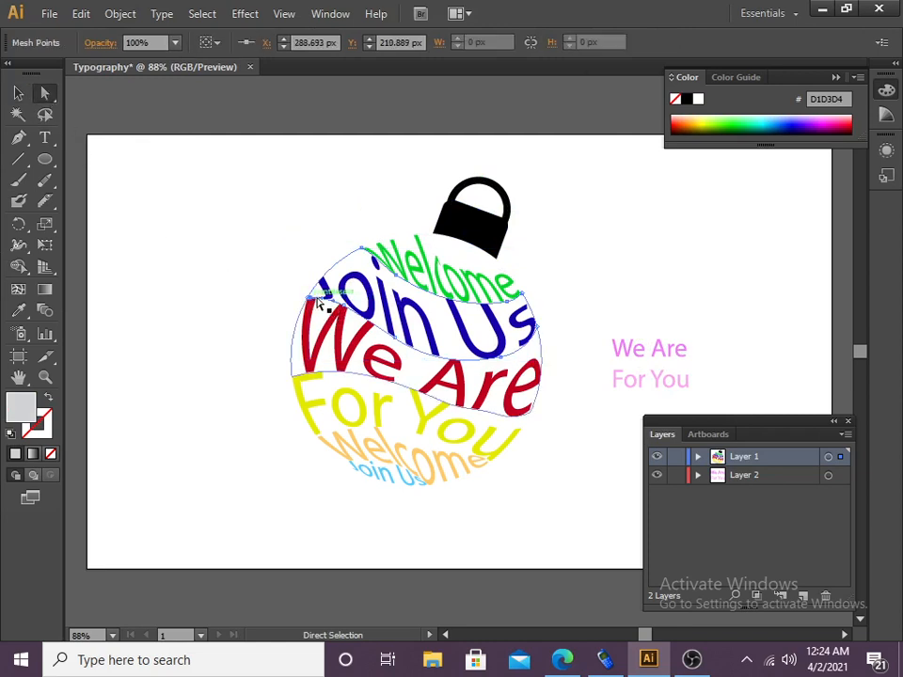
{"action": "left_click_drag", "start_coordinate": [311, 299], "coordinate": [332, 292]}
{"action": "mouse_move", "coordinate": [544, 333]}
{"action": "left_mouse_down"}
{"action": "mouse_move", "coordinate": [560, 333]}
{"action": "mouse_move", "coordinate": [538, 335]}
{"action": "left_mouse_up"}
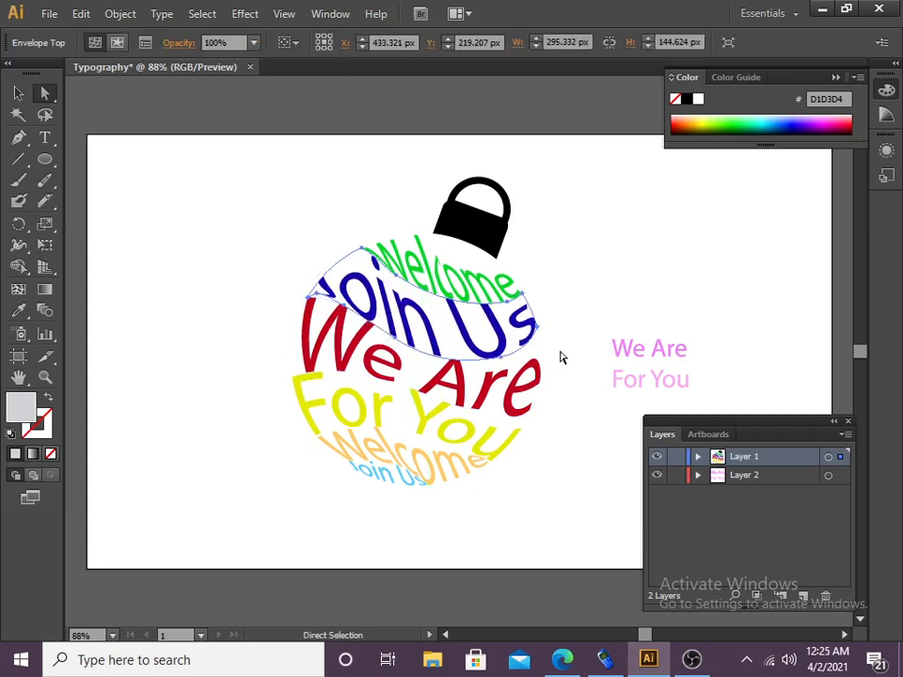
- Shift the dark blue Join Us envelope slightly right and pull its rightmost mesh point inward
{"action": "left_click", "coordinate": [584, 308]}
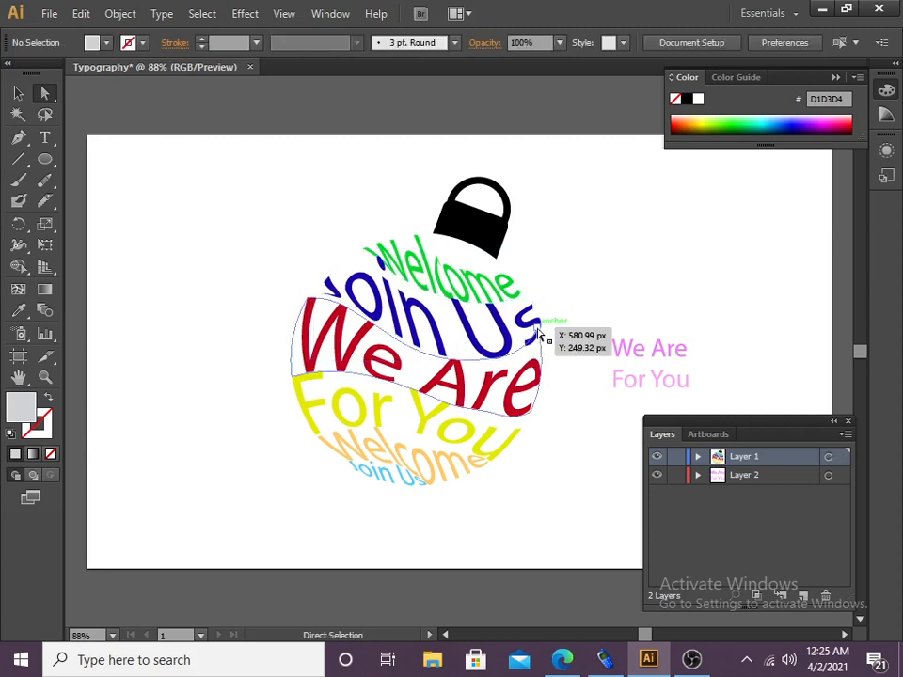
{"action": "left_click", "coordinate": [538, 327]}
{"action": "left_click", "coordinate": [530, 320]}
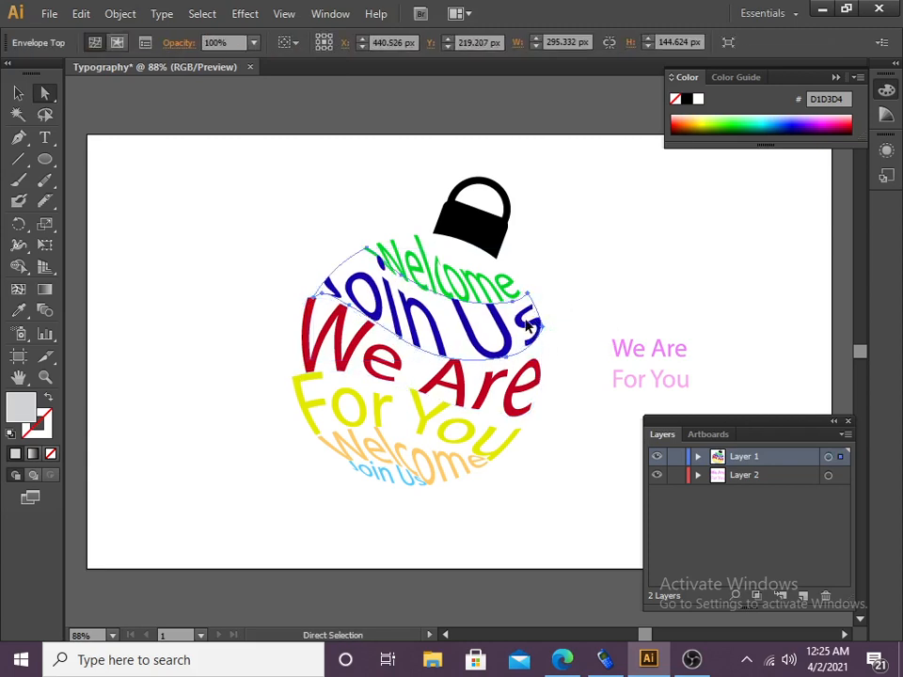
{"action": "left_click", "coordinate": [543, 331]}
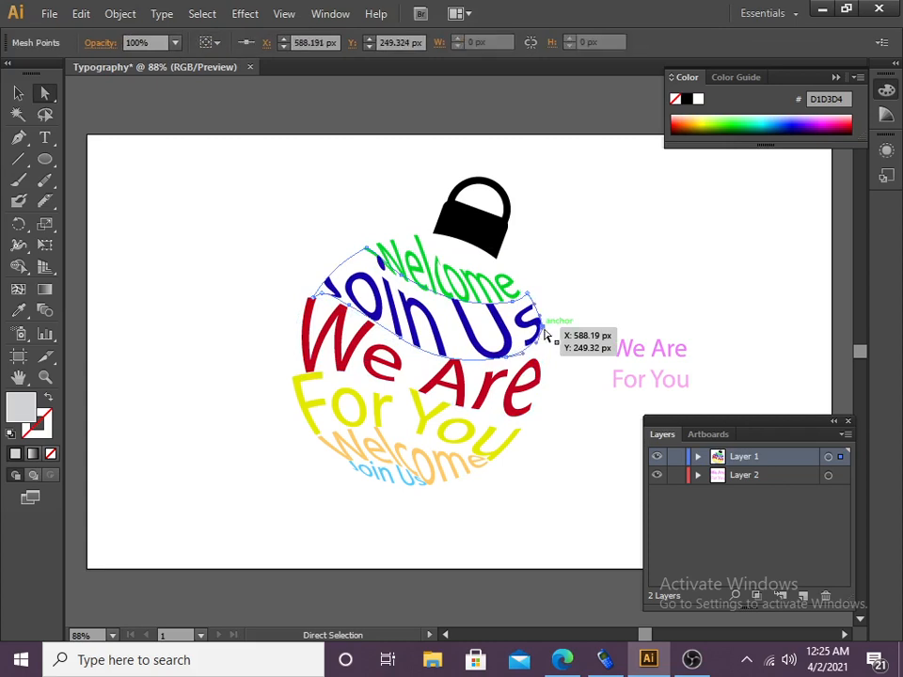
{"action": "left_click_drag", "start_coordinate": [543, 331], "coordinate": [529, 332]}
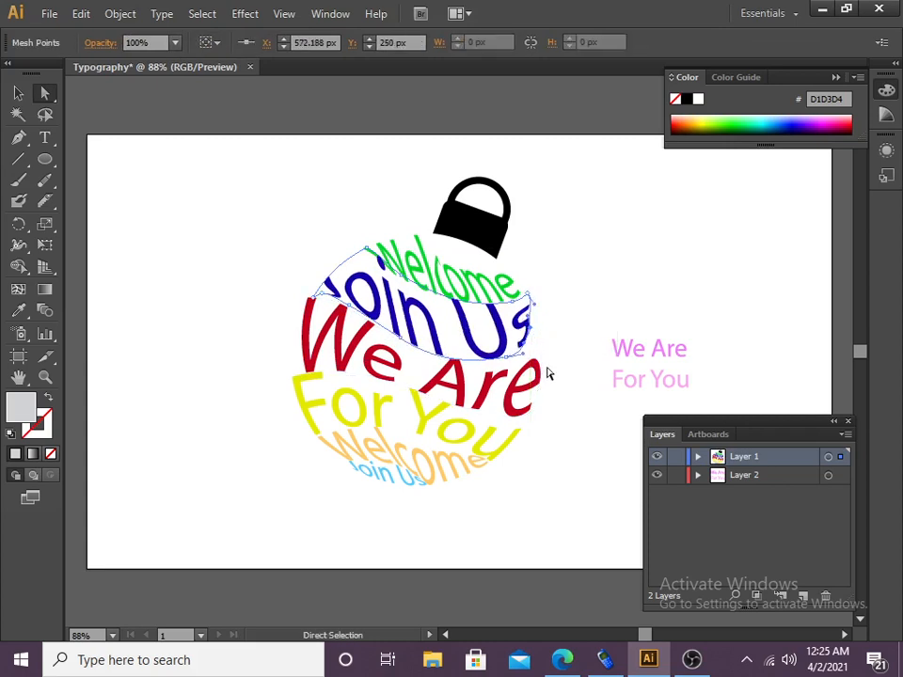
- Bend the left end of the dark blue Join Us envelope inward around the letter J using its mesh points
{"action": "left_click", "coordinate": [352, 294]}
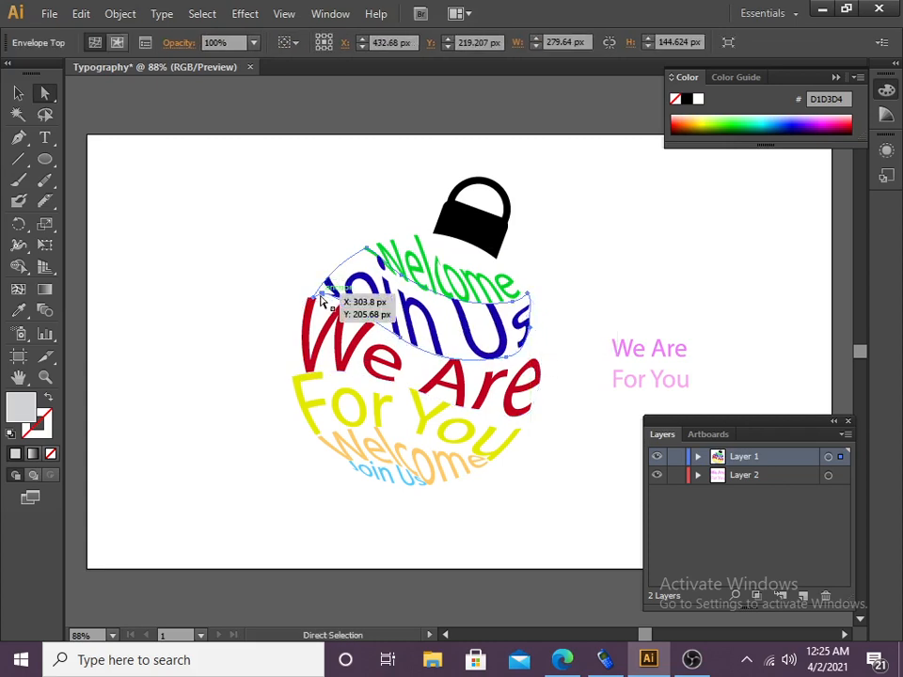
{"action": "left_click", "coordinate": [322, 297]}
{"action": "mouse_move", "coordinate": [322, 297]}
{"action": "left_mouse_down"}
{"action": "mouse_move", "coordinate": [345, 290]}
{"action": "mouse_move", "coordinate": [338, 294]}
{"action": "left_mouse_up"}
{"action": "left_click", "coordinate": [325, 288]}
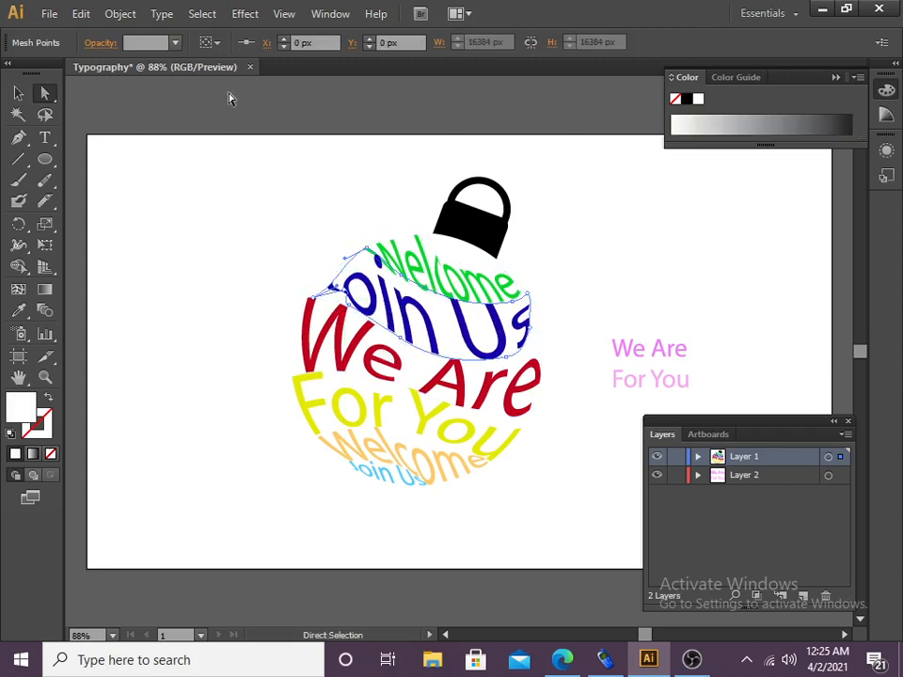
{"action": "left_click", "coordinate": [17, 91]}
{"action": "left_click", "coordinate": [583, 438]}
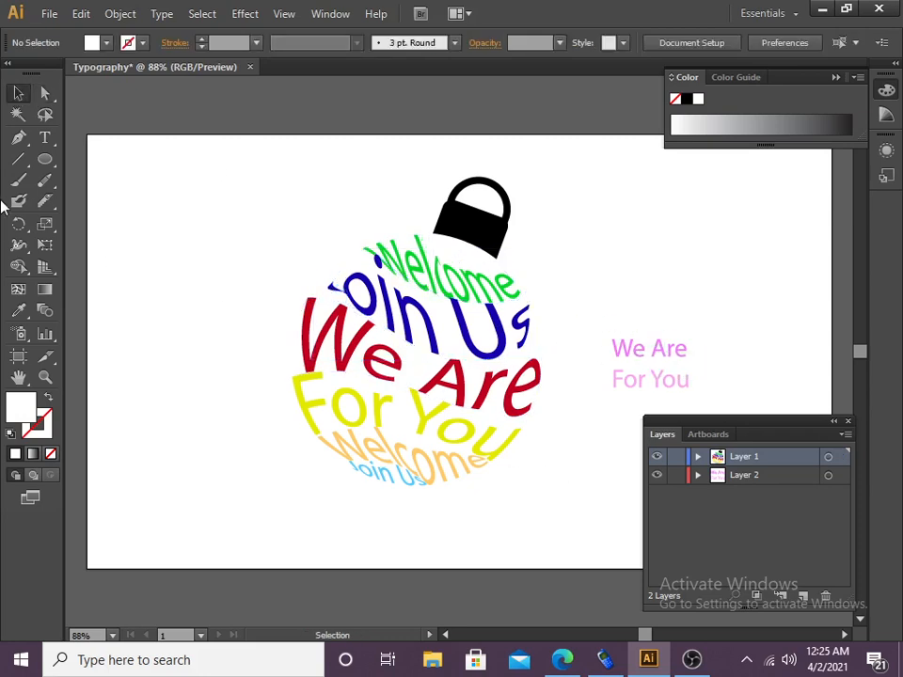
- Undo all the mesh point edits on the dark blue Join Us envelope and deselect it
{"action": "key", "text": "ctrl+z"}
{"action": "key", "text": "ctrl+z"}
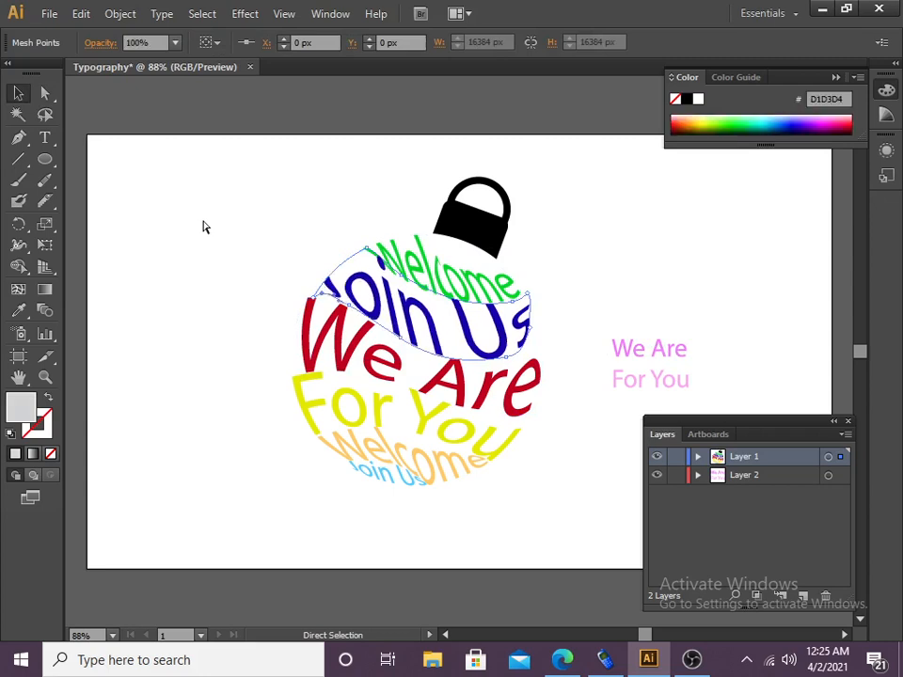
{"action": "key", "text": "ctrl+z"}
{"action": "key", "text": "ctrl+z"}
{"action": "key", "text": "ctrl+z"}
{"action": "key", "text": "ctrl+z"}
{"action": "key", "text": "ctrl+z"}
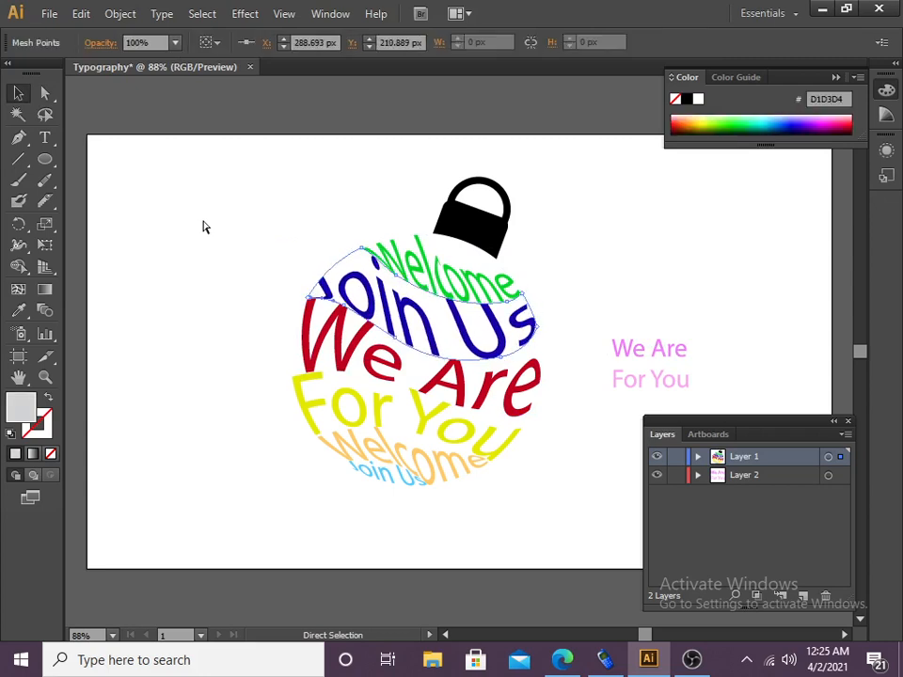
{"action": "left_click", "coordinate": [281, 227]}
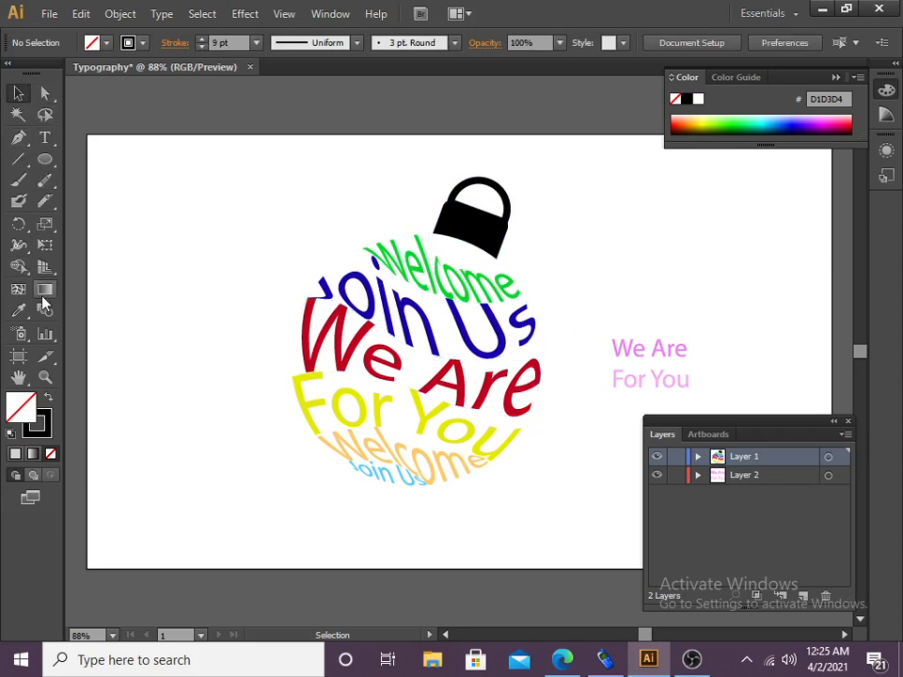
- Draw a large rectangle around the ornament and leftover text, swapping its fill and stroke for a solid black fill
{"action": "left_click", "coordinate": [44, 175]}
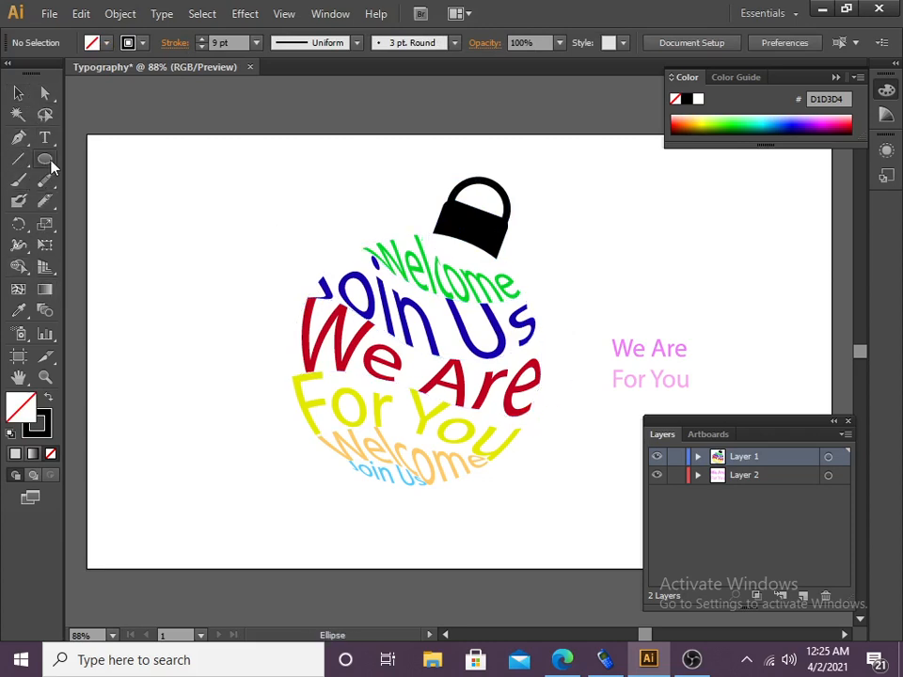
{"action": "mouse_move", "coordinate": [51, 167]}
{"action": "left_mouse_down"}
{"action": "mouse_move", "coordinate": [168, 178]}
{"action": "mouse_move", "coordinate": [120, 167]}
{"action": "mouse_move", "coordinate": [122, 189]}
{"action": "mouse_move", "coordinate": [125, 167]}
{"action": "mouse_move", "coordinate": [191, 167]}
{"action": "mouse_move", "coordinate": [673, 480]}
{"action": "mouse_move", "coordinate": [715, 523]}
{"action": "left_mouse_up"}
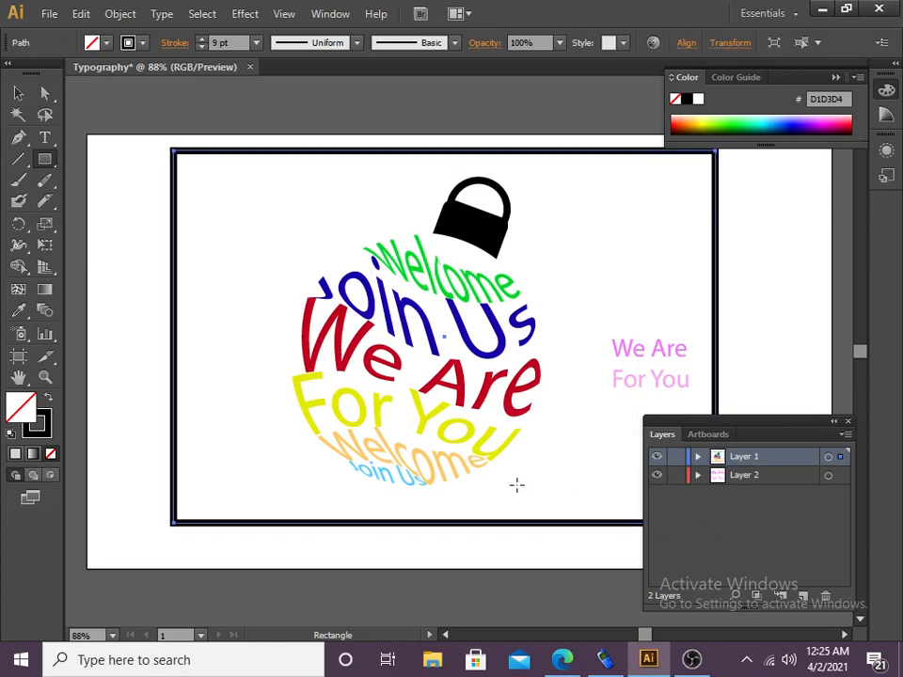
{"action": "left_click", "coordinate": [47, 399]}
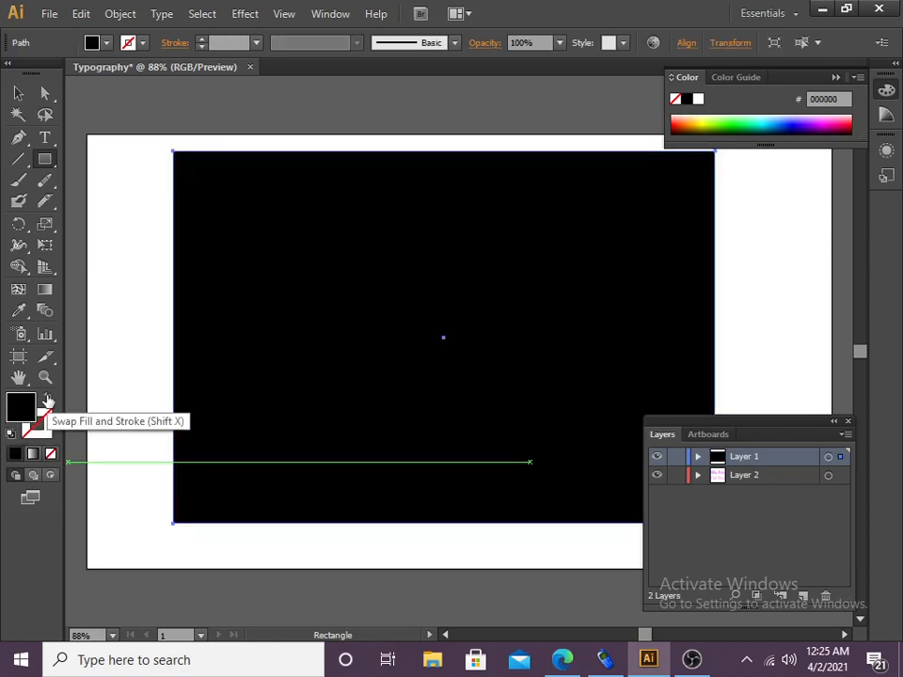
- Send the black rectangle to the back, behind the ornament's warped text
{"action": "right_click", "coordinate": [582, 373]}
{"action": "mouse_move", "coordinate": [732, 348]}
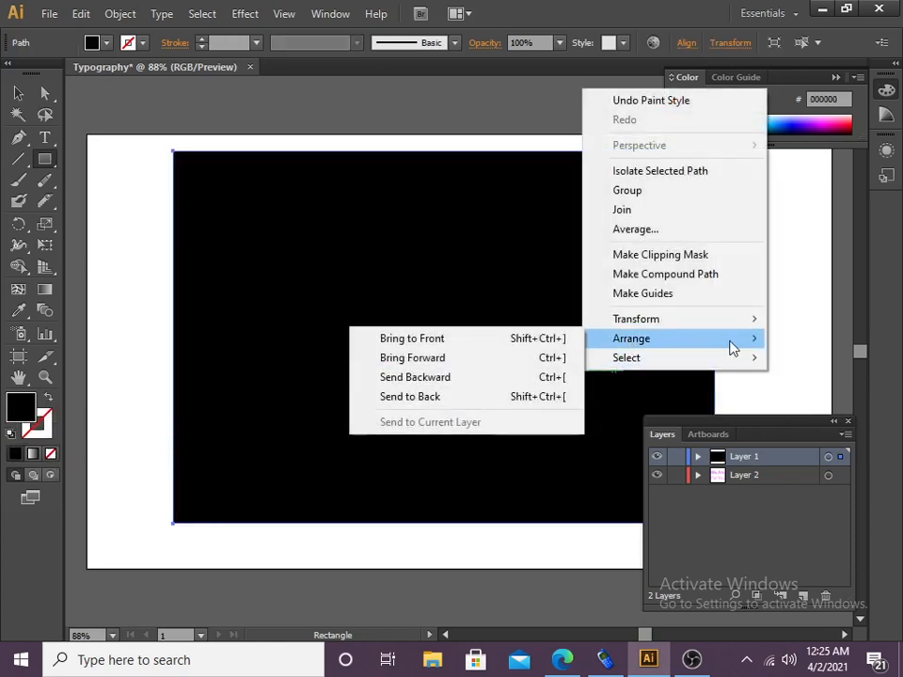
{"action": "left_click", "coordinate": [496, 396]}
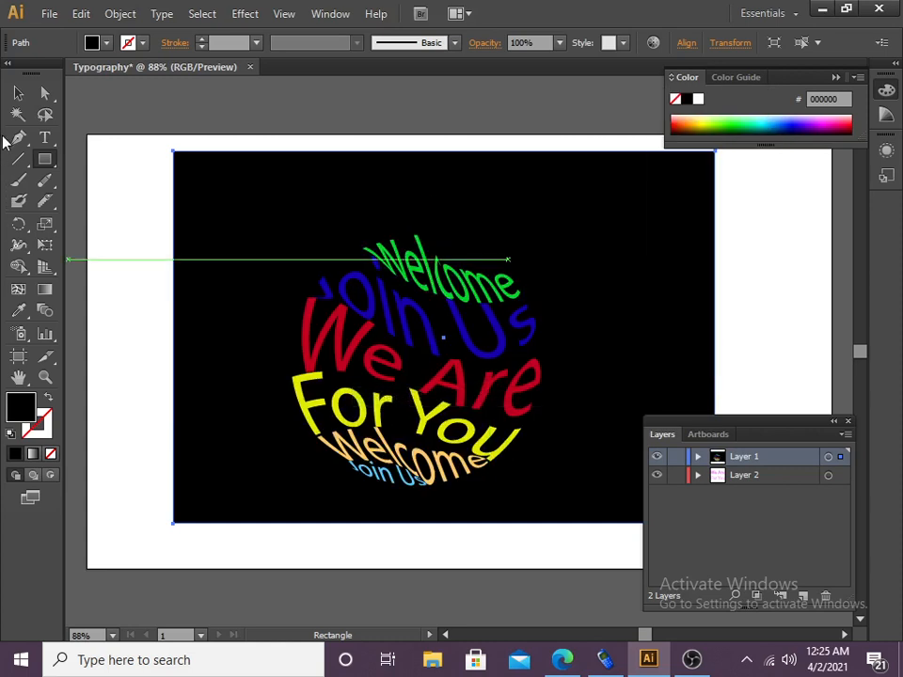
{"action": "left_click", "coordinate": [18, 93]}
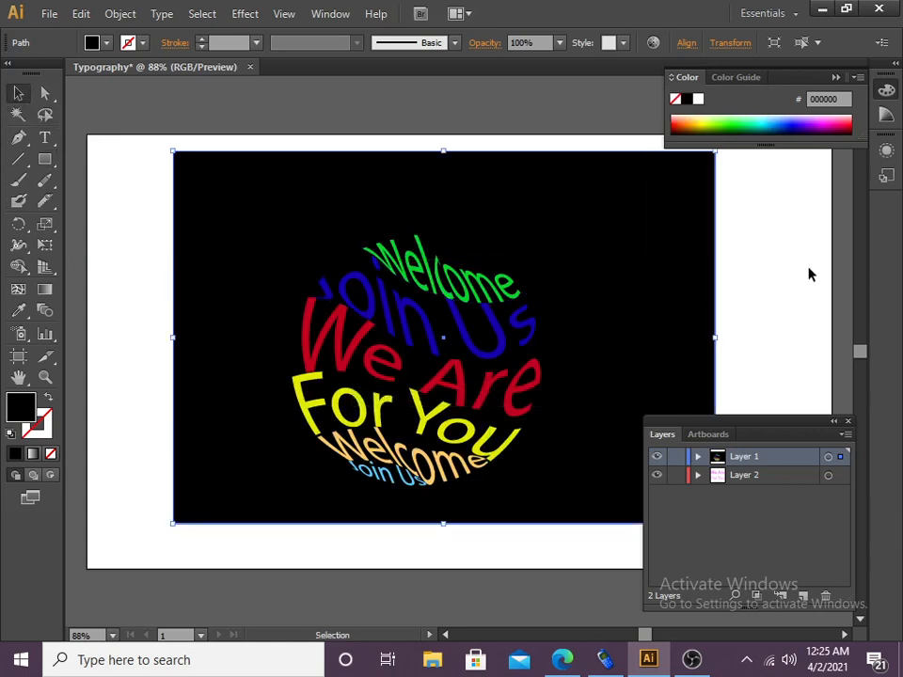
- Fill both the ornament's cap and its ring with white (FFFFFF)
{"action": "left_click", "coordinate": [476, 218]}
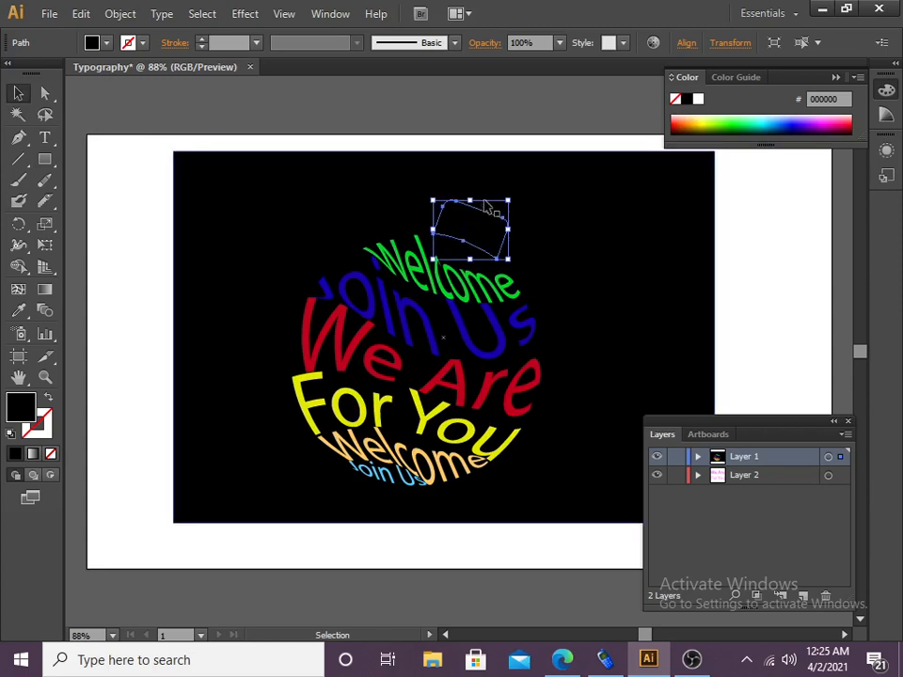
{"action": "left_click", "coordinate": [485, 198]}
{"action": "left_click", "coordinate": [476, 242]}
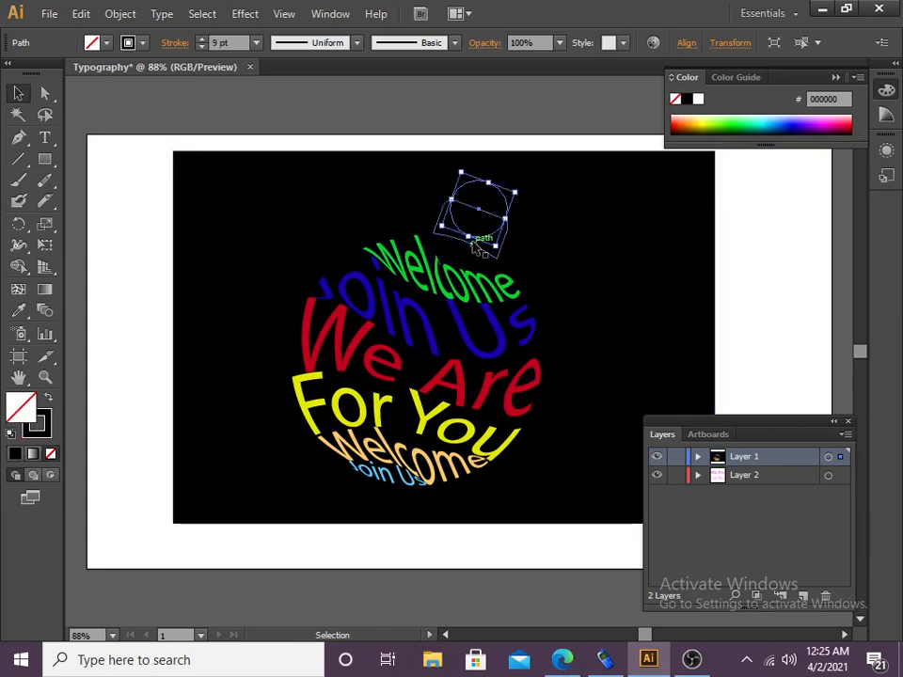
{"action": "left_click", "coordinate": [478, 245], "text": "shift"}
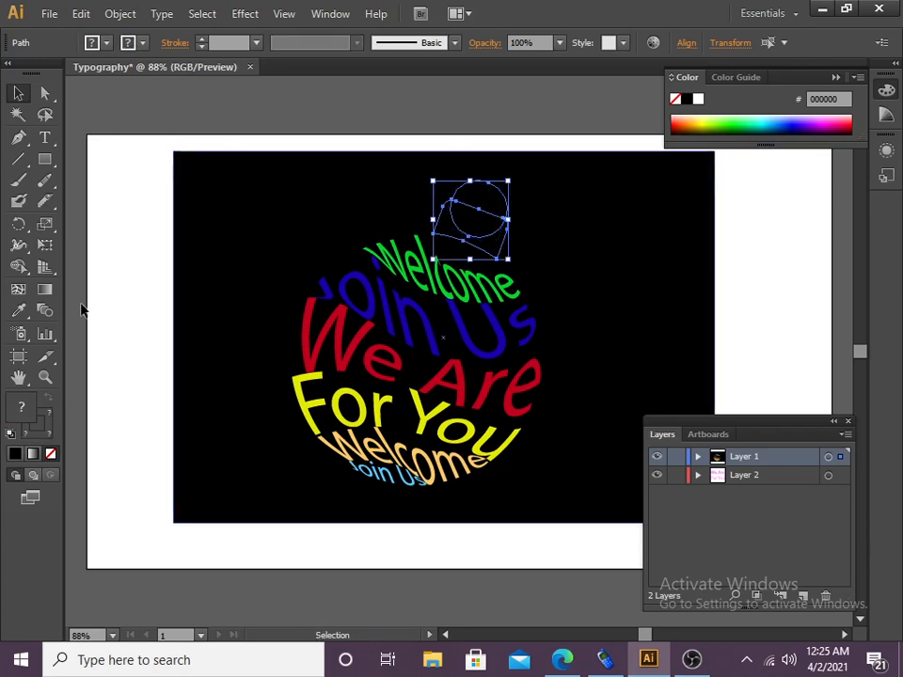
{"action": "double_click", "coordinate": [23, 409]}
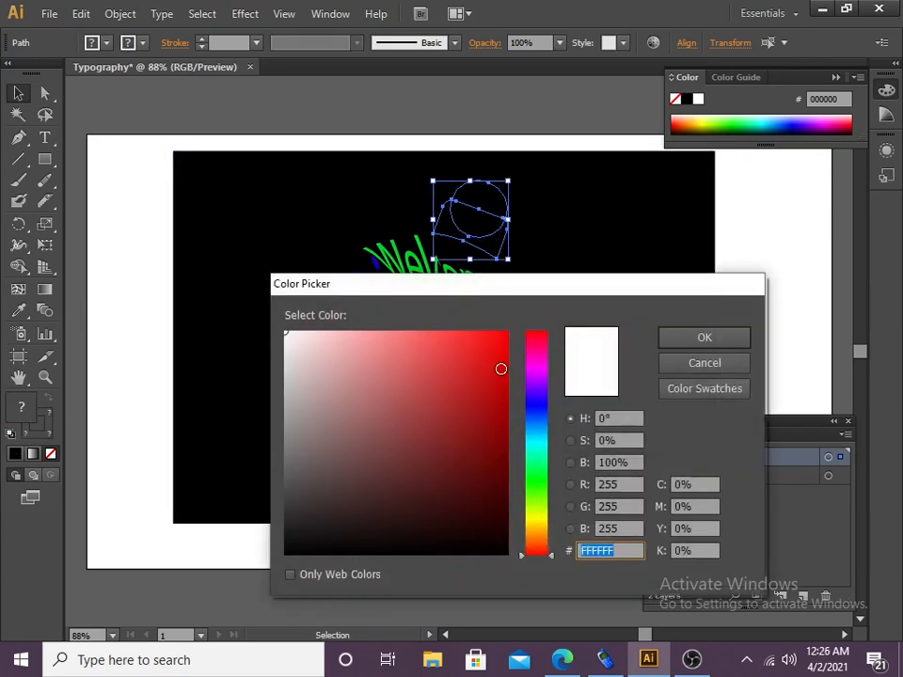
{"action": "left_click", "coordinate": [337, 339]}
{"action": "left_click", "coordinate": [286, 332]}
{"action": "left_click", "coordinate": [705, 337]}
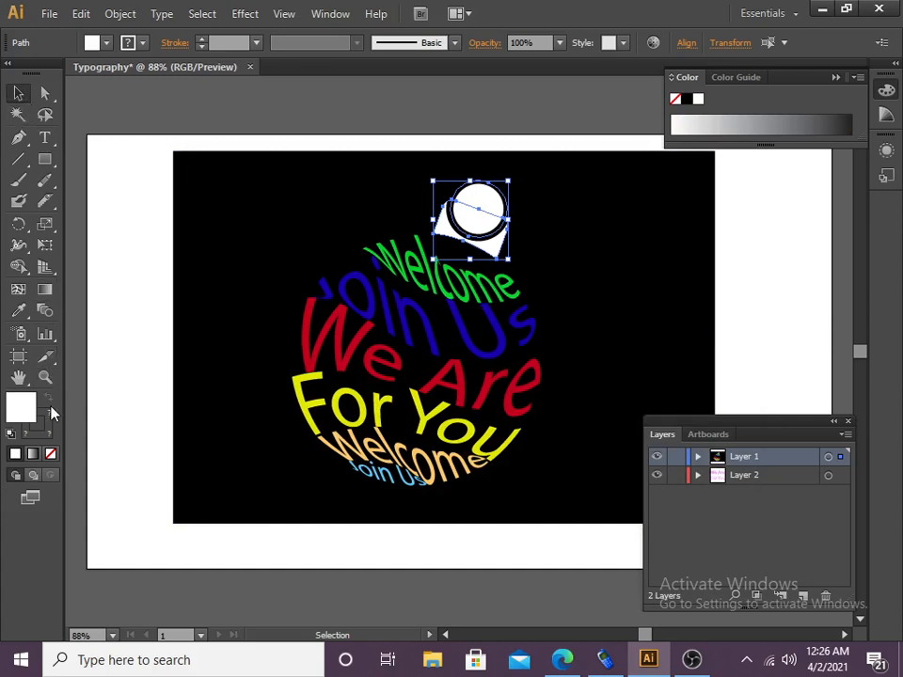
- Swap the ring's fill and stroke to give it a black centre with a white outline, and hide the layers list
{"action": "left_click", "coordinate": [592, 220]}
{"action": "left_click", "coordinate": [470, 237]}
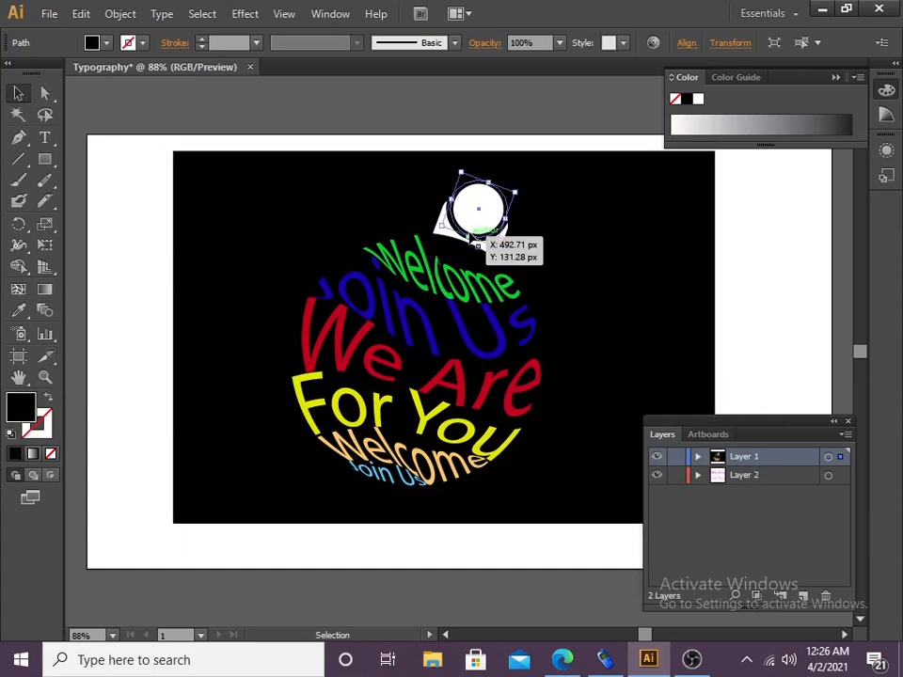
{"action": "left_click", "coordinate": [48, 398]}
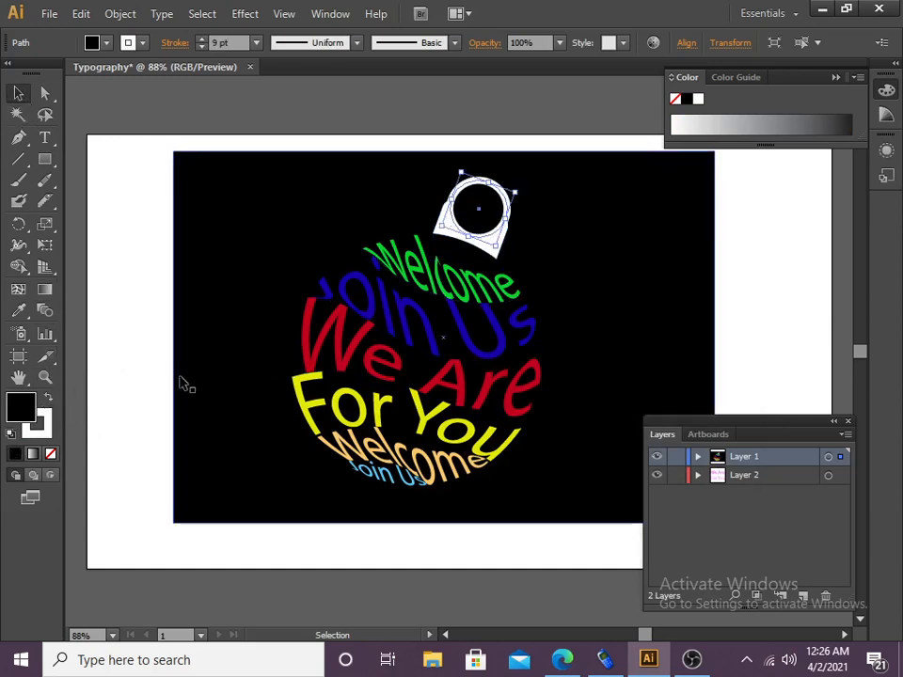
{"action": "left_click", "coordinate": [559, 220]}
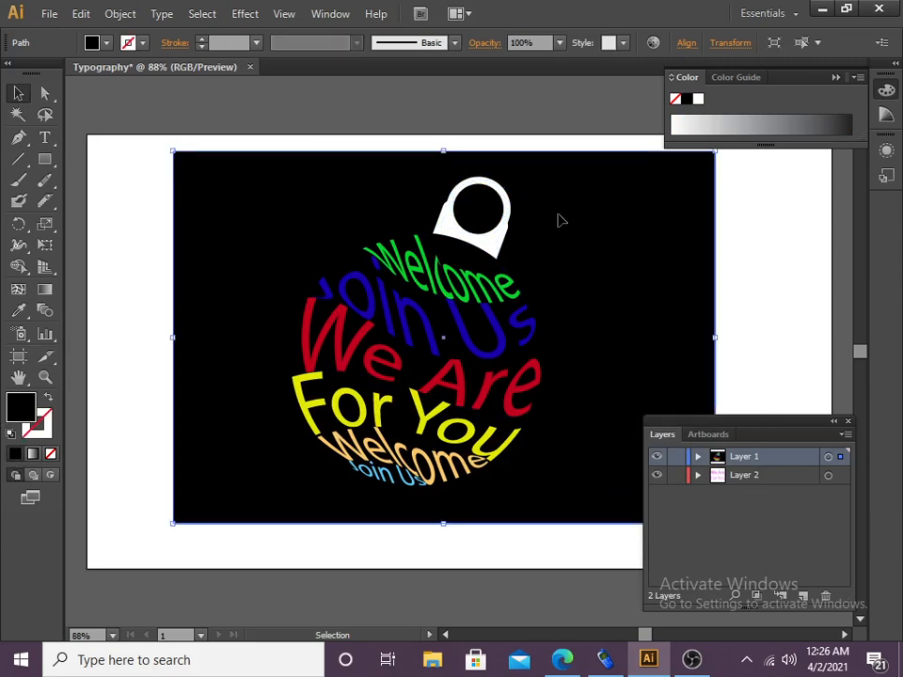
{"action": "left_click", "coordinate": [805, 302]}
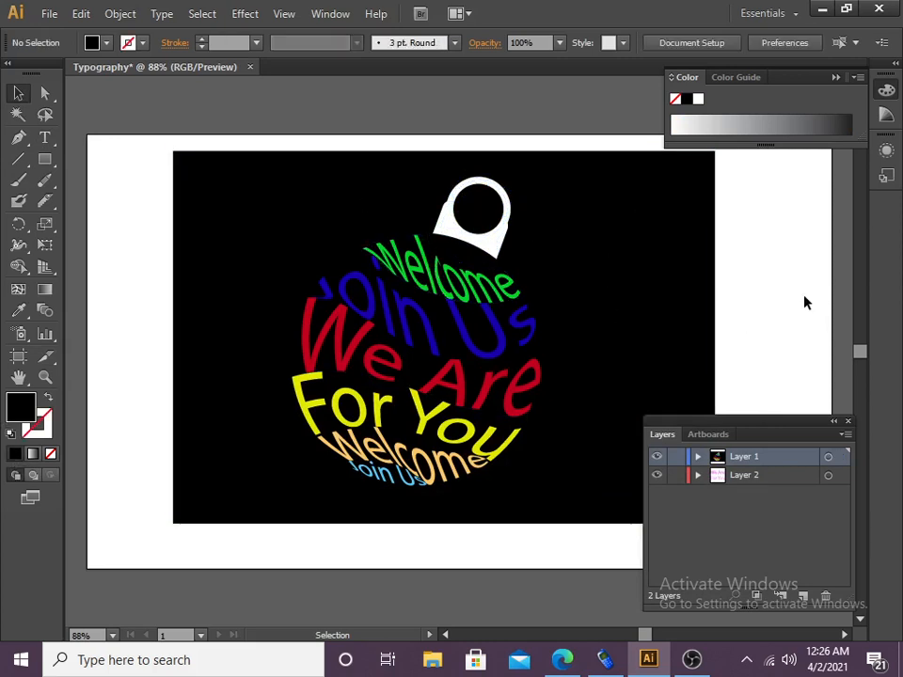
{"action": "left_click", "coordinate": [847, 423]}
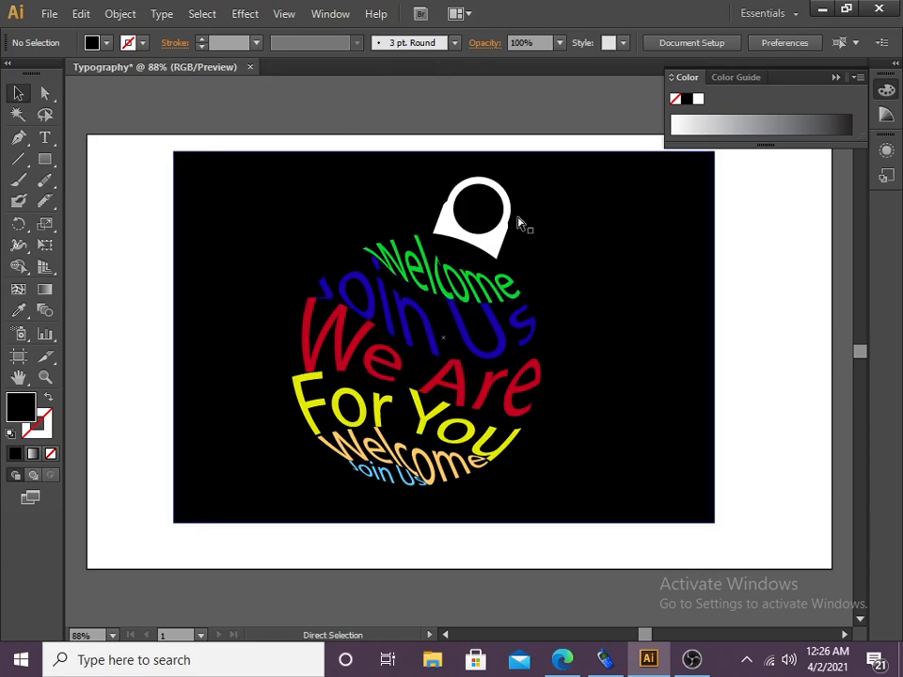
- Open the green four-leaf logo JPG from the Assignment 3 folder
{"action": "key", "text": "ctrl+o"}
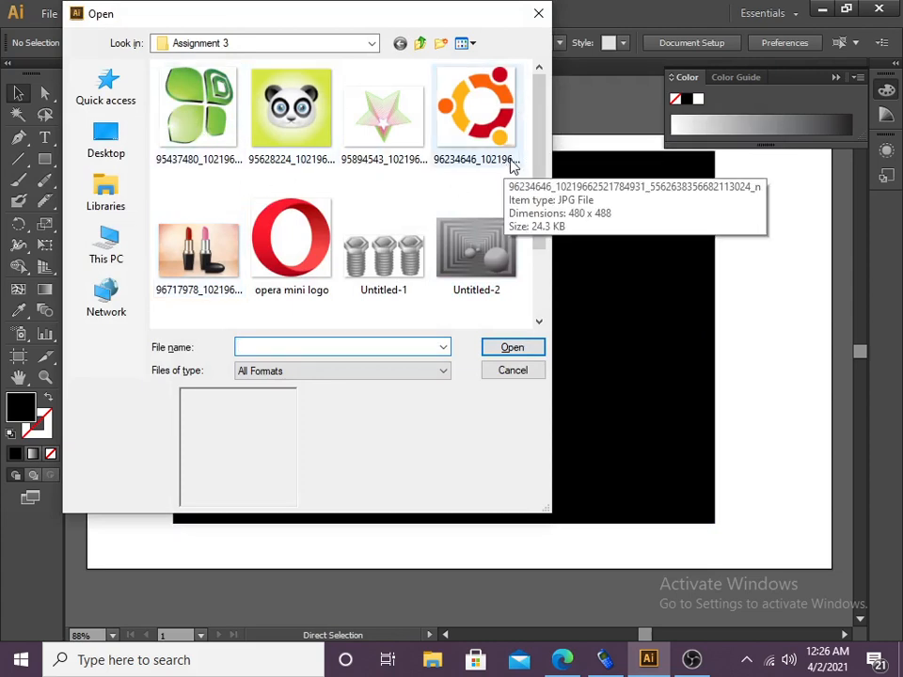
{"action": "left_click", "coordinate": [214, 116]}
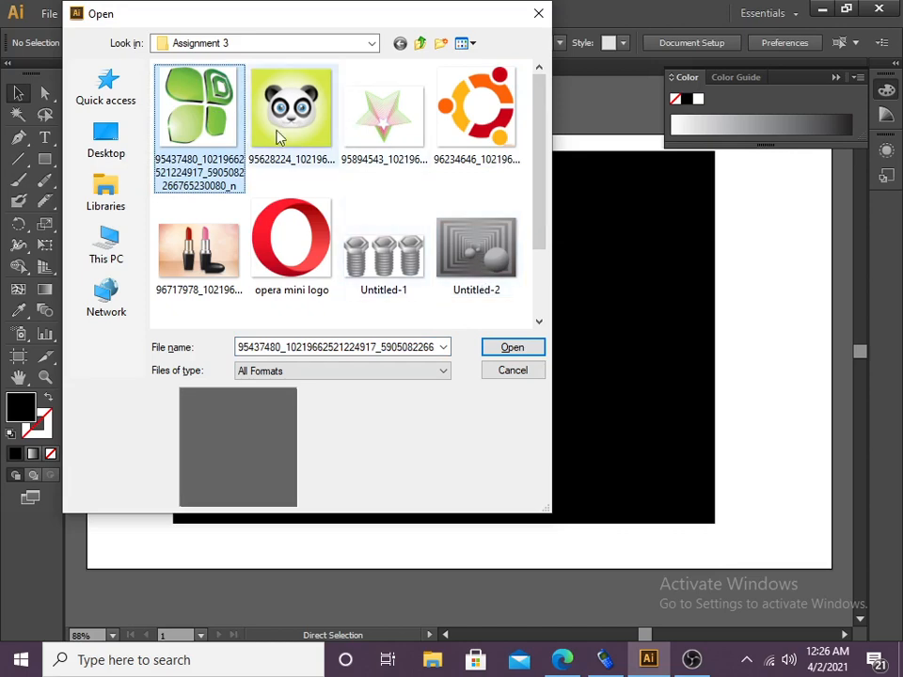
{"action": "left_click", "coordinate": [536, 351]}
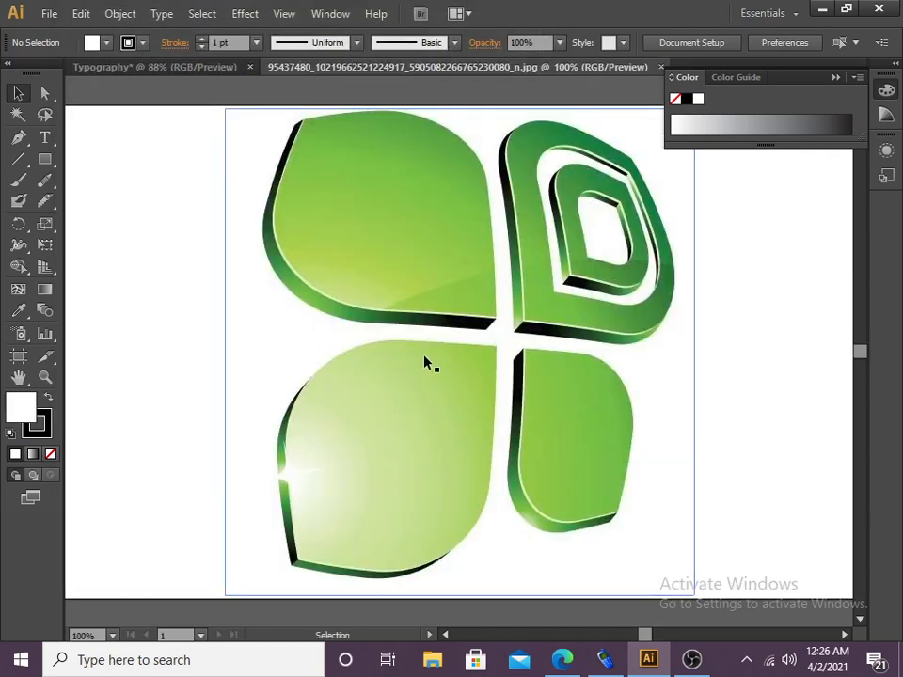
- Scale the green leaf image down and move it nearer the middle of the canvas
{"action": "left_click", "coordinate": [482, 197]}
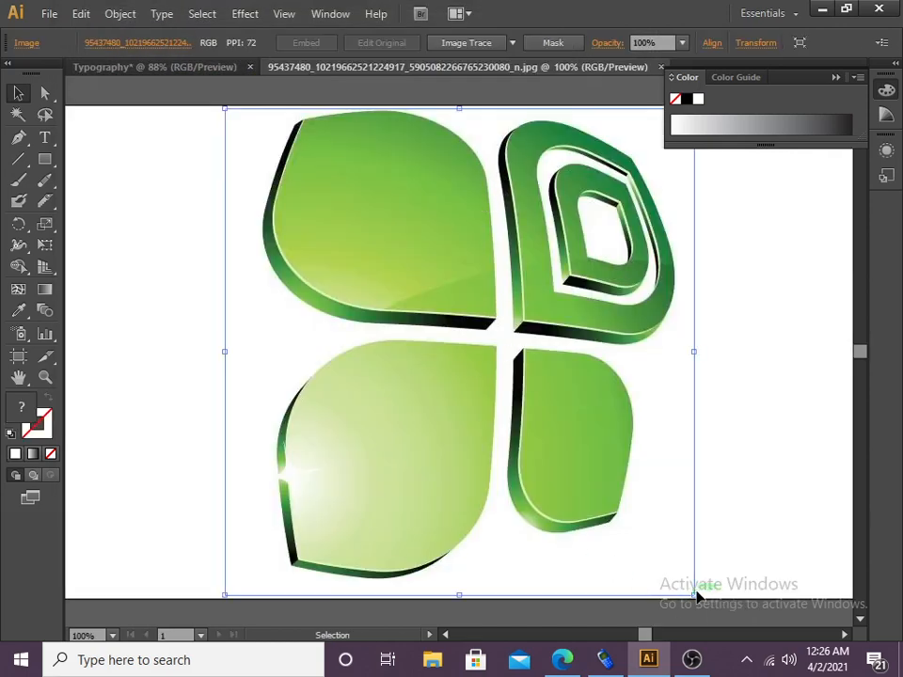
{"action": "left_click_drag", "start_coordinate": [695, 599], "coordinate": [608, 505]}
{"action": "left_click_drag", "start_coordinate": [524, 448], "coordinate": [462, 427]}
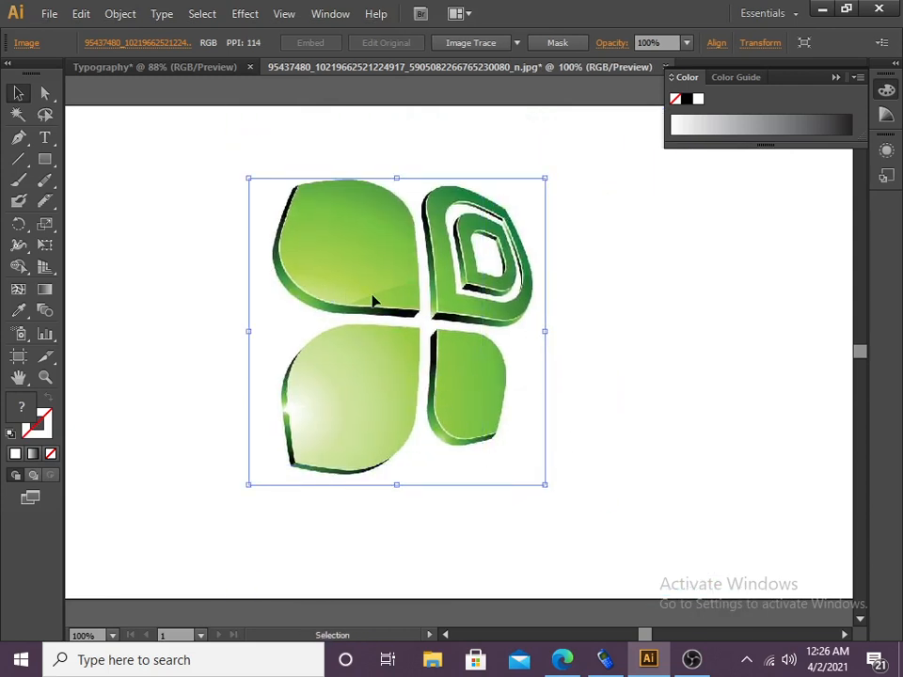
- Apply Image Trace with the Default preset to the leaf image, expand the result to paths and deselect it
{"action": "left_click", "coordinate": [460, 49]}
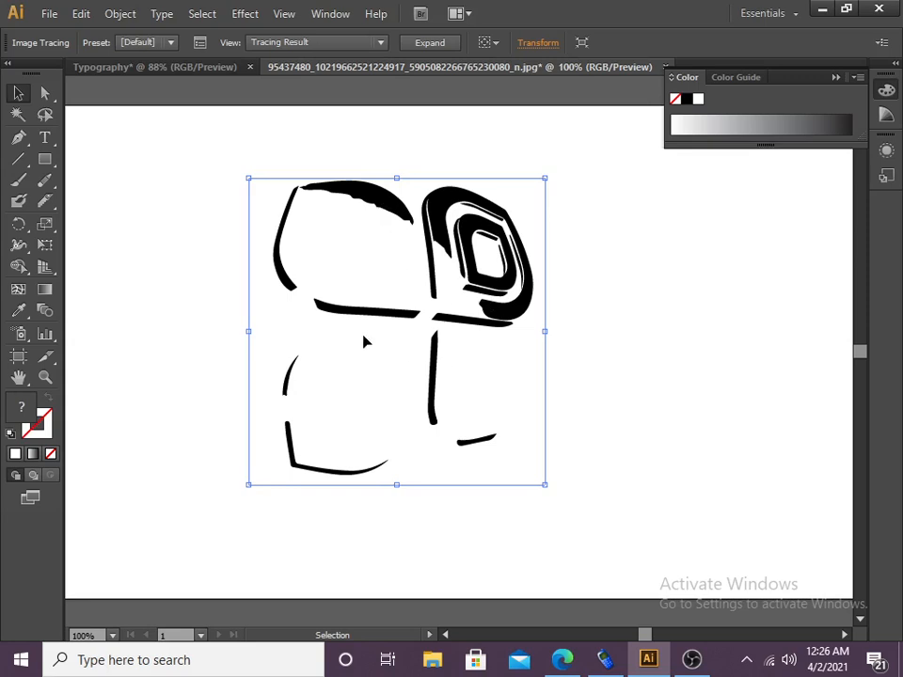
{"action": "left_click", "coordinate": [435, 45]}
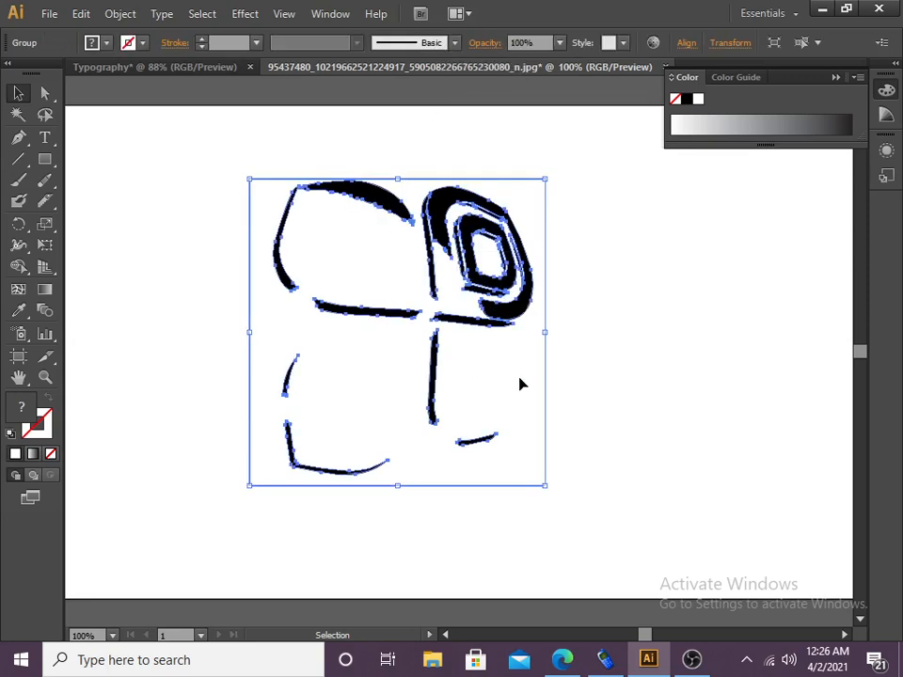
{"action": "left_click", "coordinate": [618, 362]}
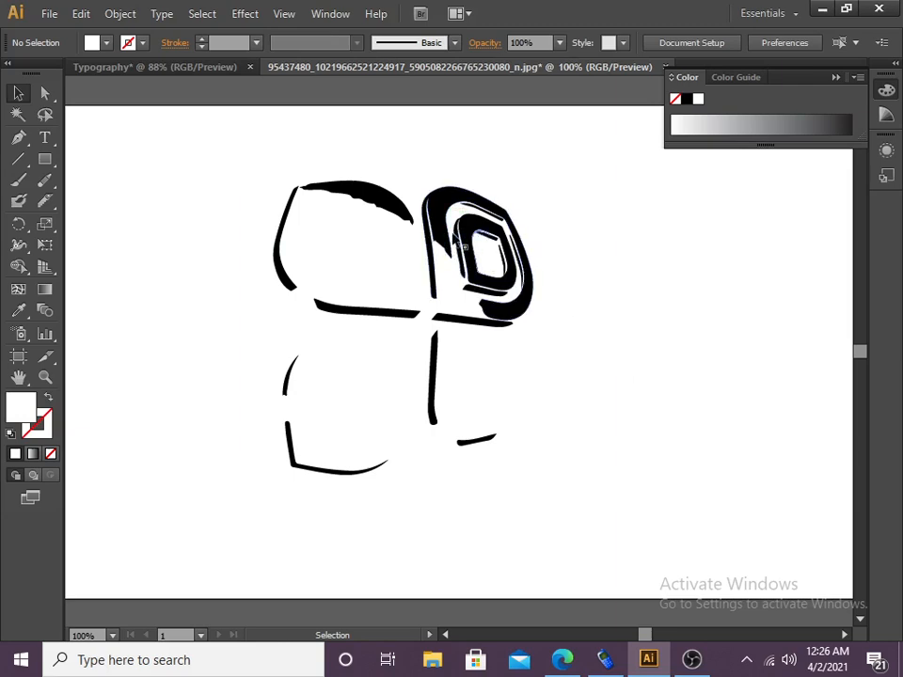
- Delete the whole traced group and undo the deletion
{"action": "left_click", "coordinate": [532, 396]}
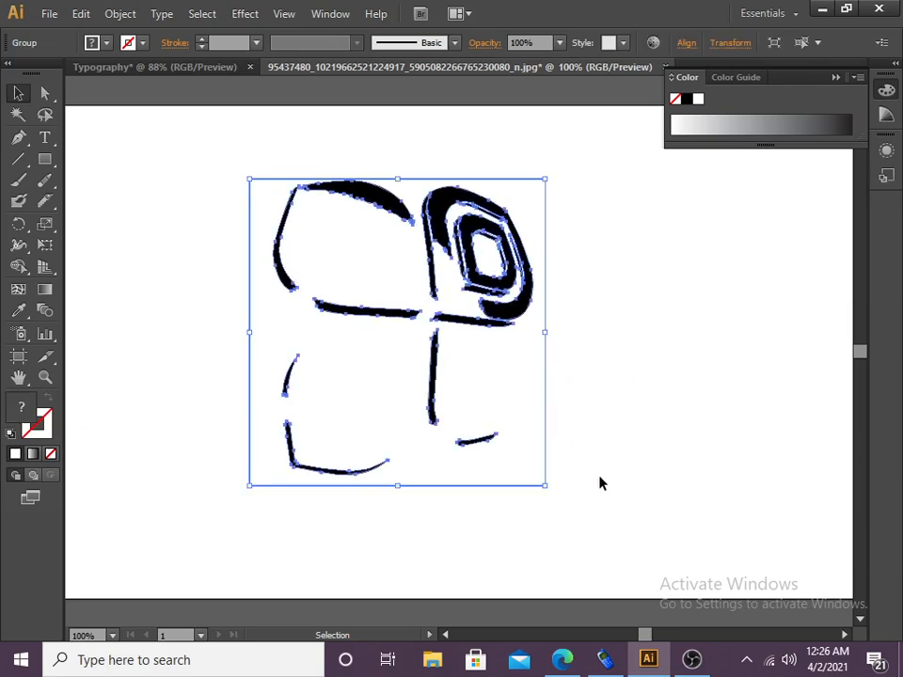
{"action": "key", "text": "Delete"}
{"action": "key", "text": "ctrl+z"}
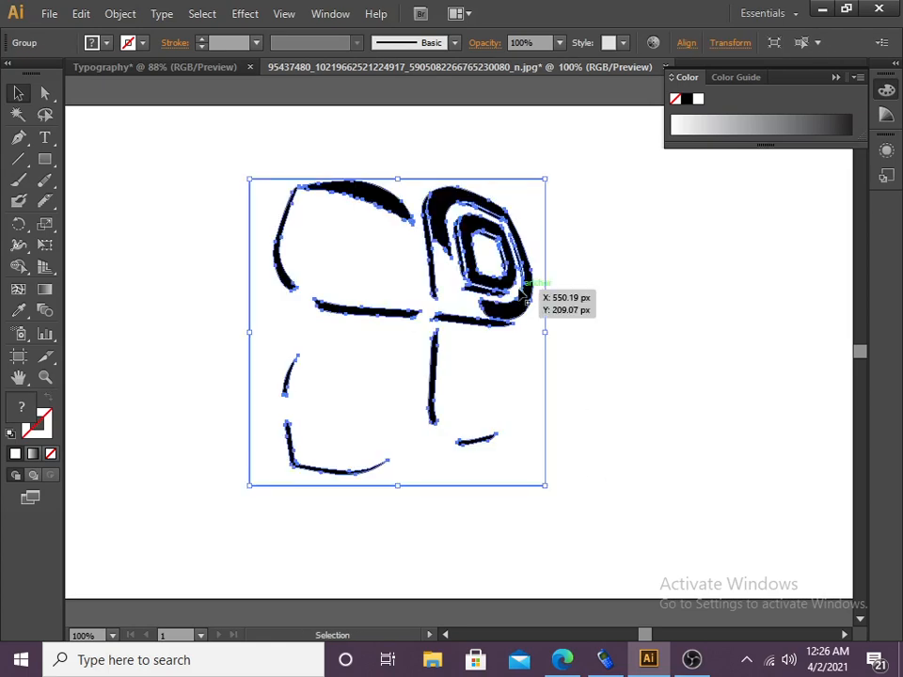
- Ungroup the traced leaf artwork and deselect its white compound path
{"action": "right_click", "coordinate": [521, 290]}
{"action": "left_click", "coordinate": [570, 392]}
{"action": "left_click", "coordinate": [540, 377]}
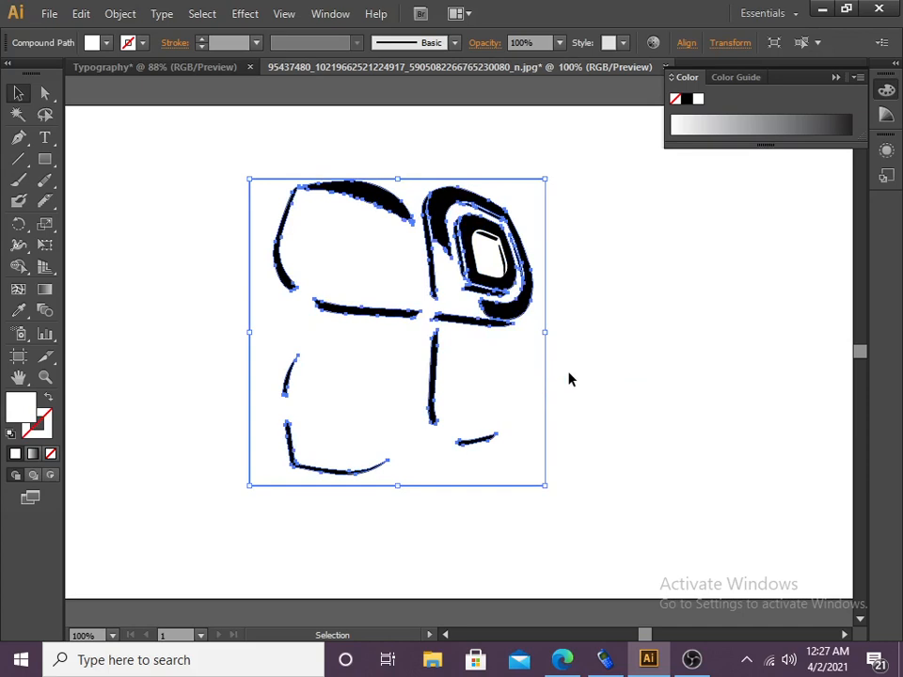
{"action": "left_click", "coordinate": [548, 372]}
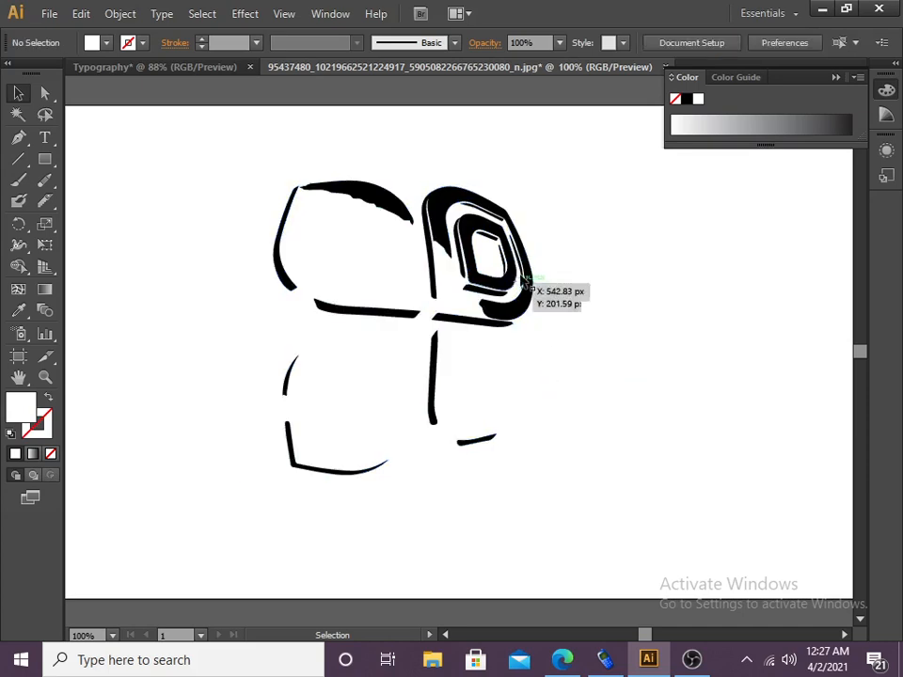
- Reshape the upper-right leaf's outer black outline by its anchor points, undo the edits and deselect it
{"action": "left_click", "coordinate": [522, 283]}
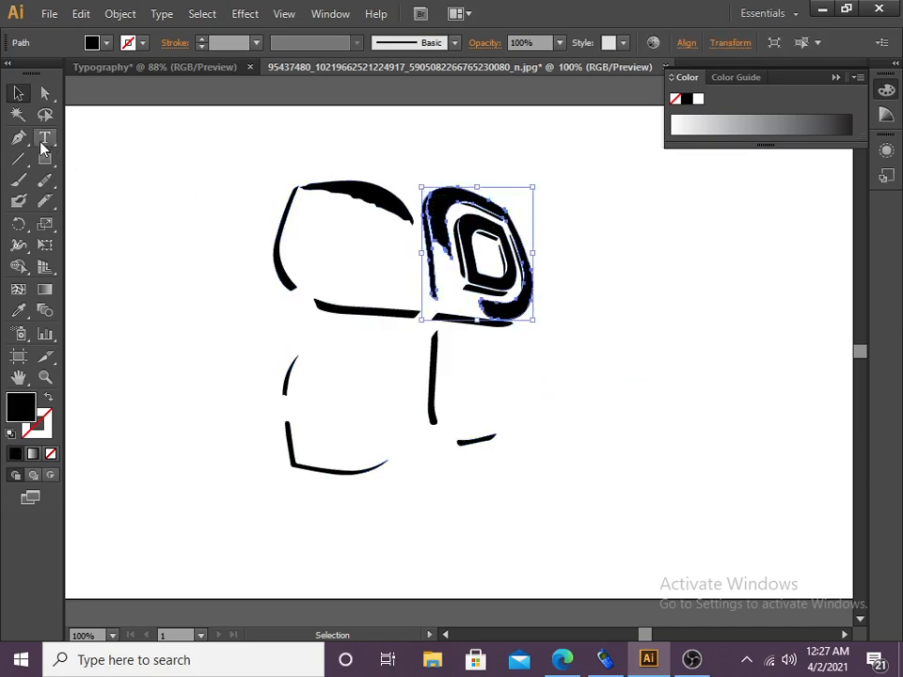
{"action": "left_click", "coordinate": [44, 92]}
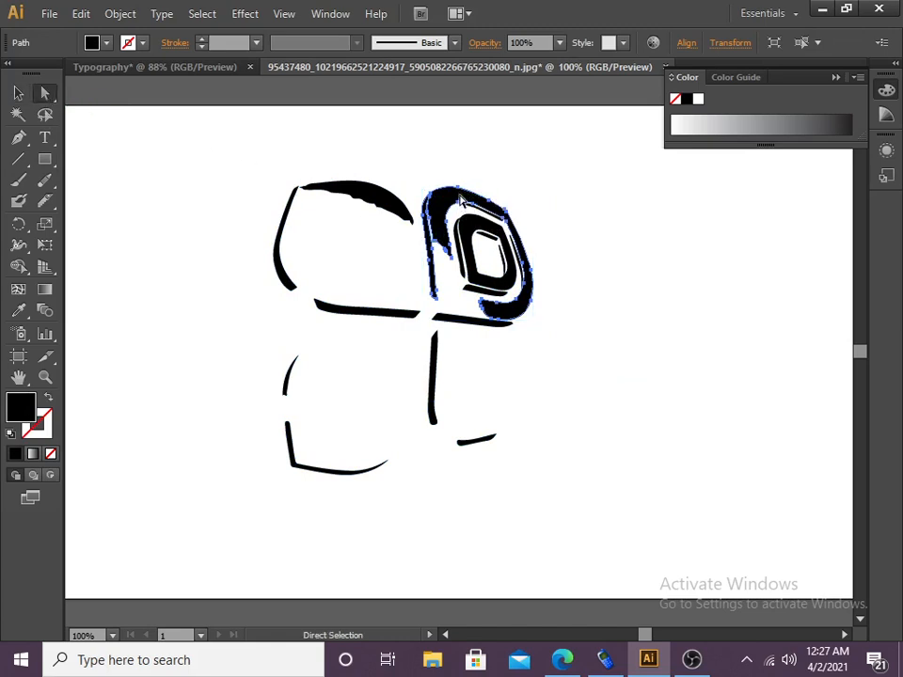
{"action": "left_click_drag", "start_coordinate": [460, 198], "coordinate": [467, 114]}
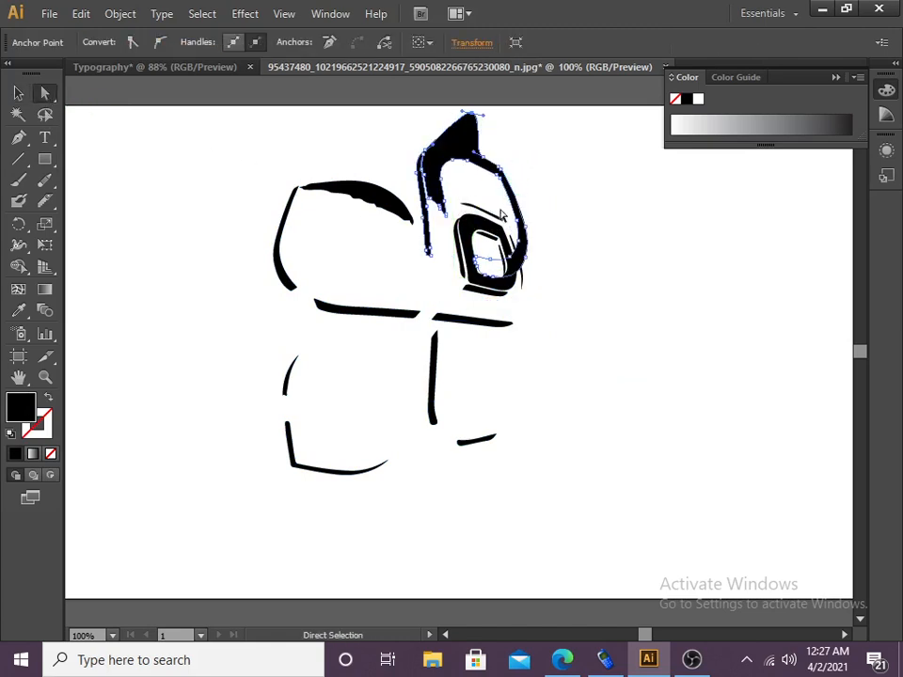
{"action": "left_click_drag", "start_coordinate": [514, 266], "coordinate": [481, 182]}
{"action": "key", "text": "v"}
{"action": "key", "text": "ctrl+z"}
{"action": "key", "text": "ctrl+z"}
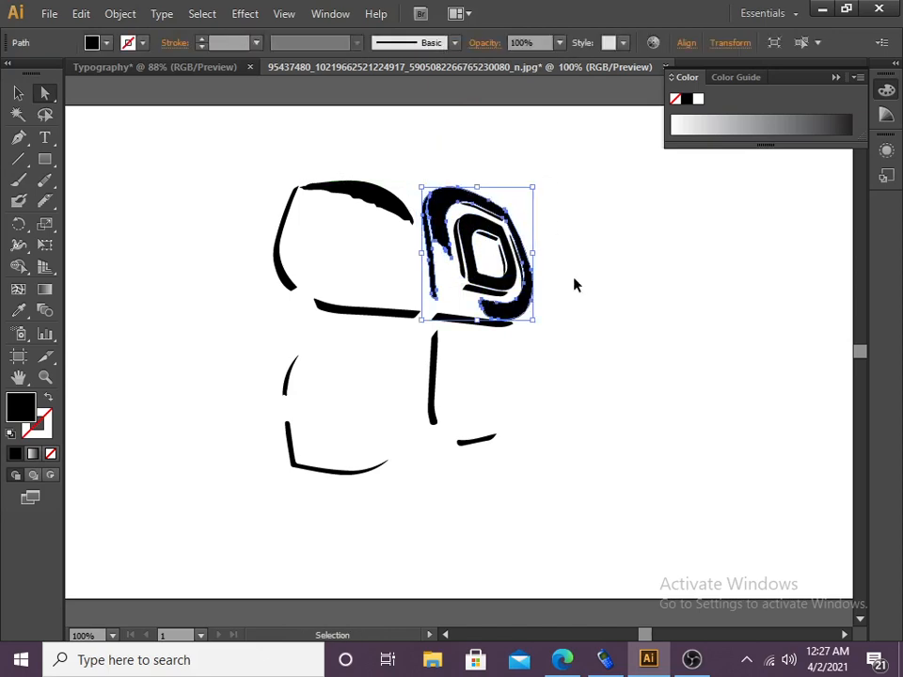
{"action": "left_click", "coordinate": [19, 95]}
{"action": "left_click", "coordinate": [769, 282]}
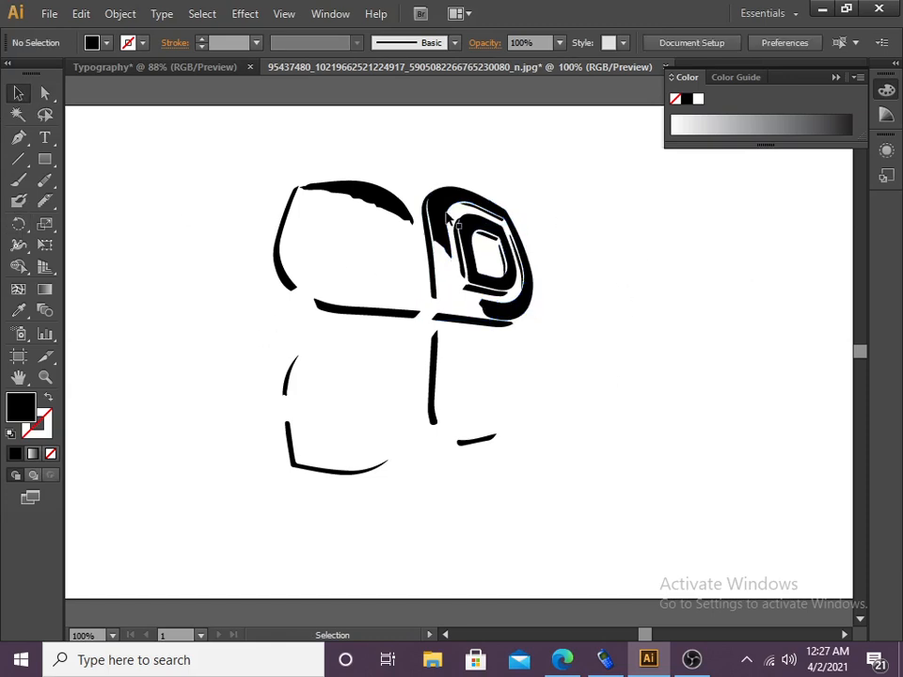
- Cut across the upper-right leaf's black shapes with three diagonal Knife strokes
{"action": "left_click", "coordinate": [44, 201]}
{"action": "mouse_move", "coordinate": [420, 235]}
{"action": "left_mouse_down"}
{"action": "mouse_move", "coordinate": [460, 207]}
{"action": "mouse_move", "coordinate": [474, 181]}
{"action": "left_mouse_up"}
{"action": "left_click_drag", "start_coordinate": [420, 277], "coordinate": [531, 225]}
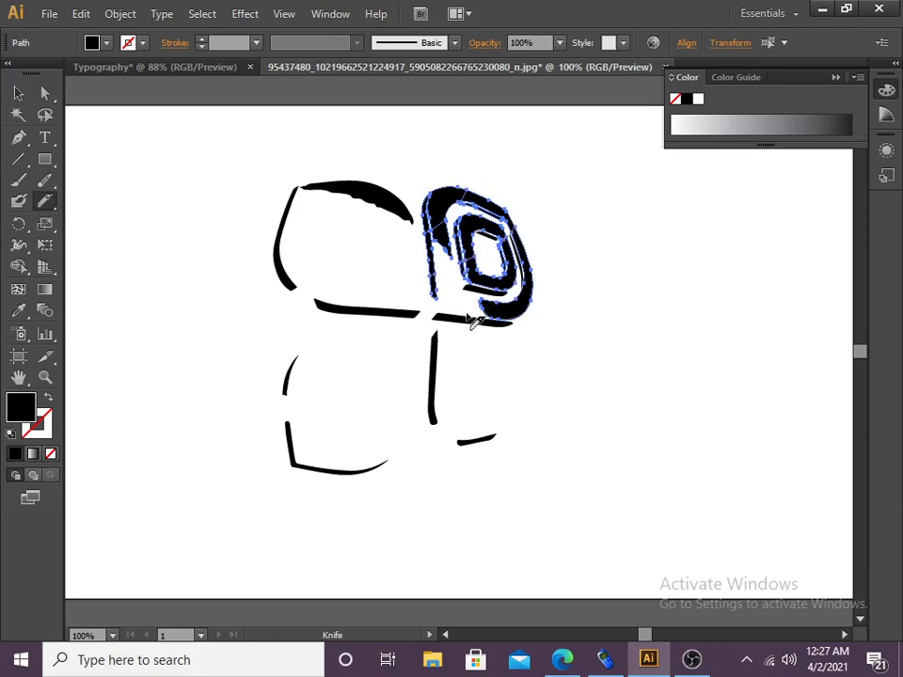
{"action": "left_click_drag", "start_coordinate": [469, 319], "coordinate": [579, 264]}
- Move the cut upper piece of the leaf's outer outline away from the rest and undo the move
{"action": "key", "text": "v"}
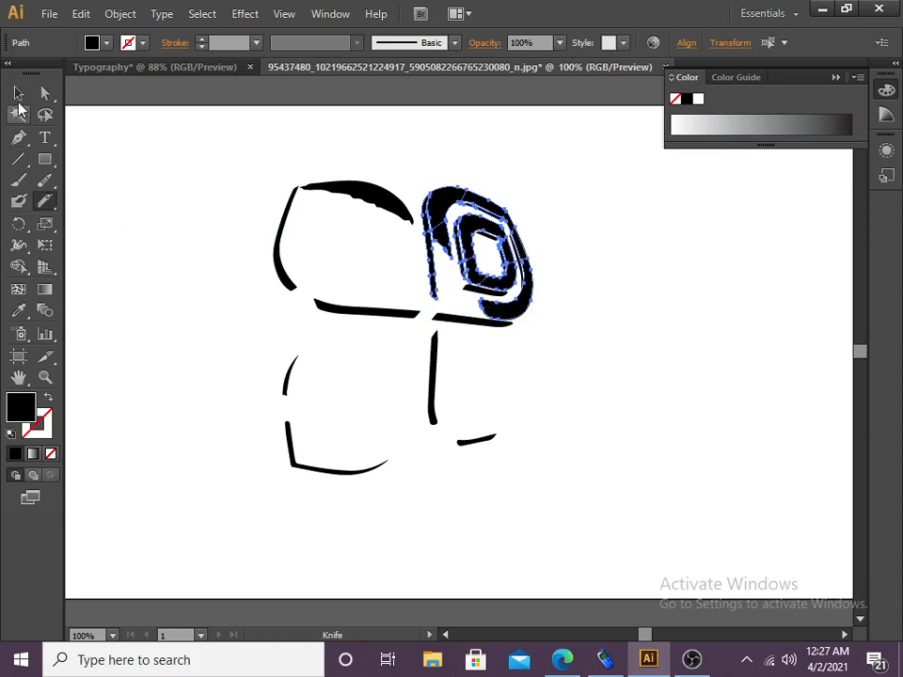
{"action": "left_click", "coordinate": [215, 199]}
{"action": "left_click", "coordinate": [445, 207]}
{"action": "left_click_drag", "start_coordinate": [444, 209], "coordinate": [454, 152]}
{"action": "key", "text": "ctrl+z"}
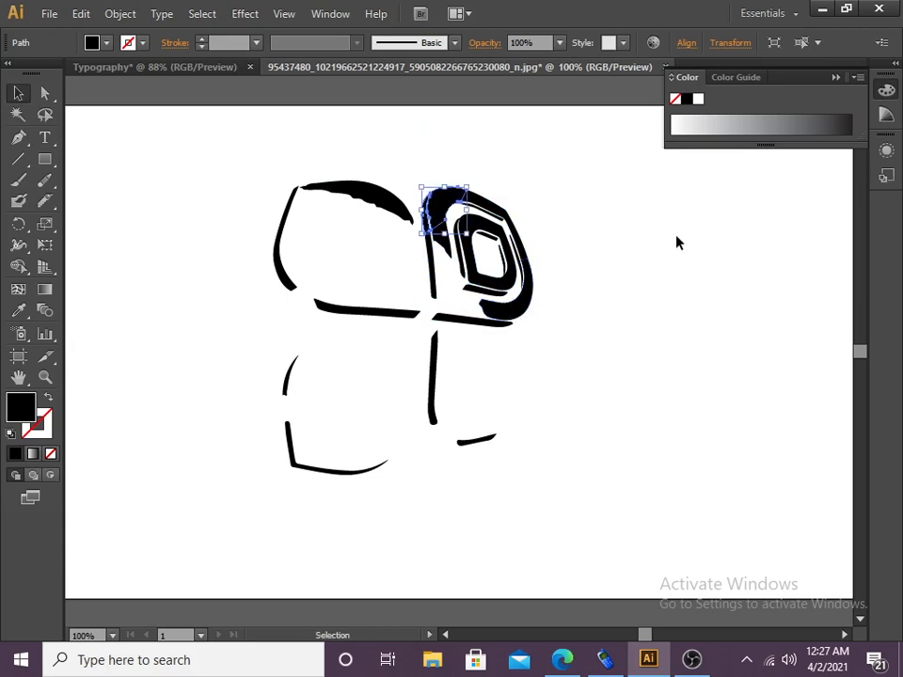
{"action": "left_click_drag", "start_coordinate": [430, 222], "coordinate": [430, 222]}
- Close the traced leaf image without saving and return to the Typography document
{"action": "left_click_drag", "start_coordinate": [782, 80], "coordinate": [749, 111]}
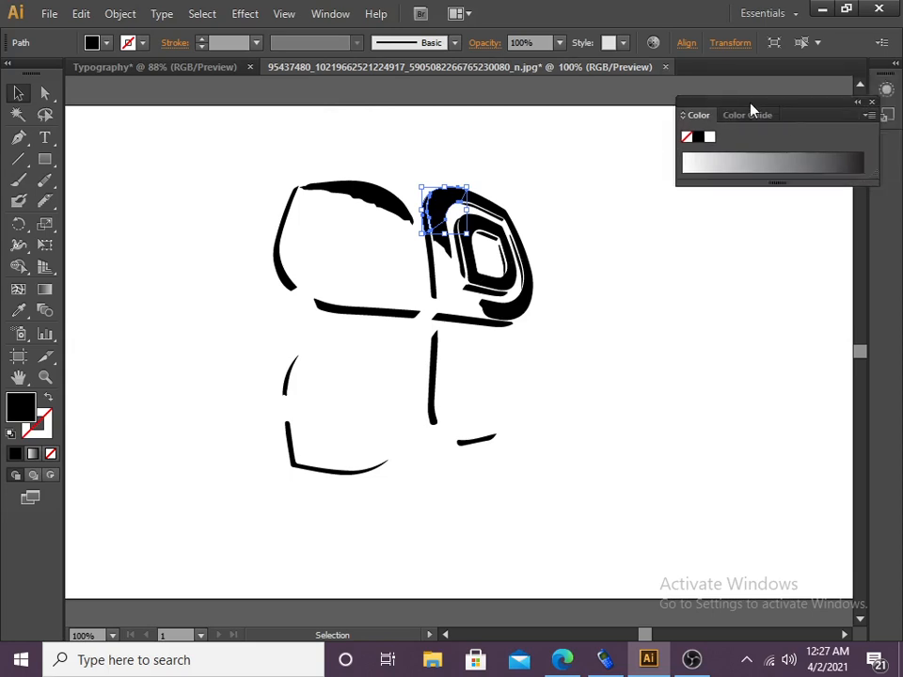
{"action": "left_click", "coordinate": [664, 68]}
{"action": "left_click", "coordinate": [559, 361]}
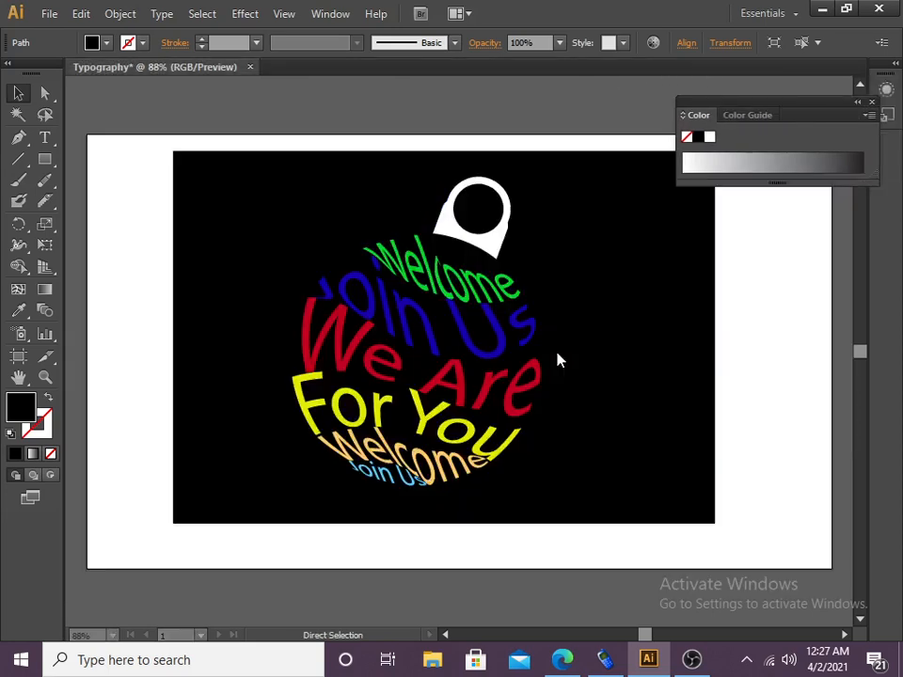